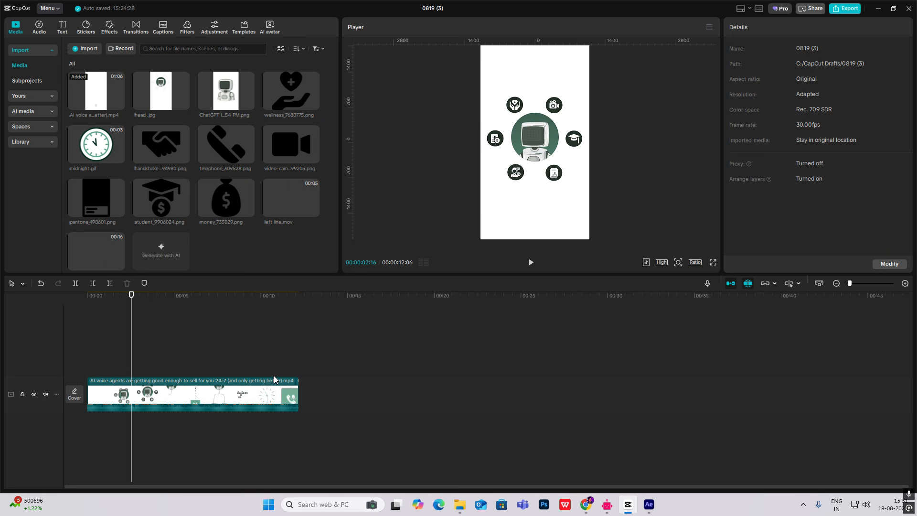
# Step: Scrub through and play the opening scenes of the reference video to examine the robot, orbiting icons and branching-line animations
pyautogui.click(208, 344)
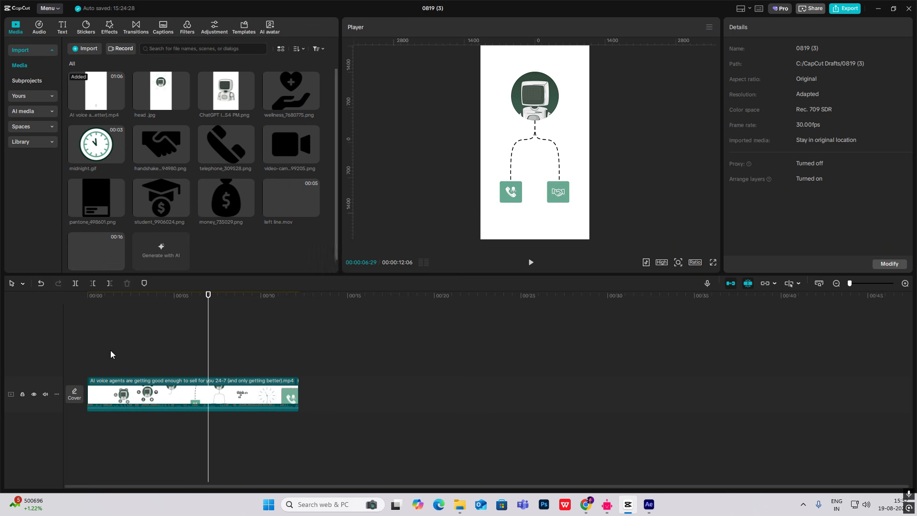
pyautogui.moveTo(110, 350); pyautogui.dragTo(127, 359)
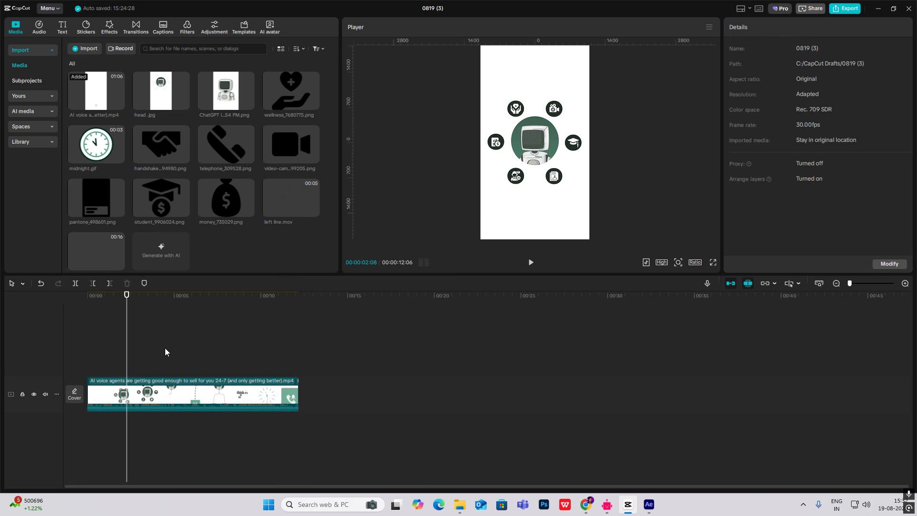
pyautogui.moveTo(164, 348); pyautogui.dragTo(100, 375)
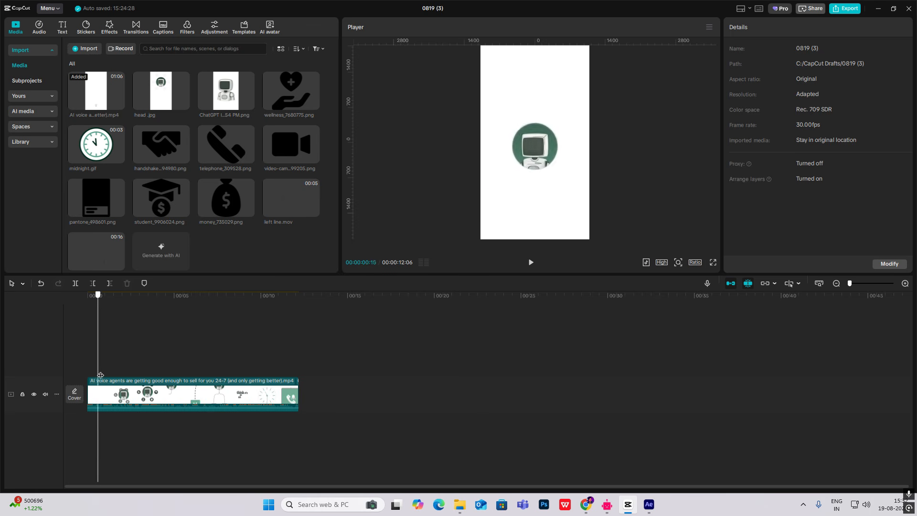
pyautogui.press('space')
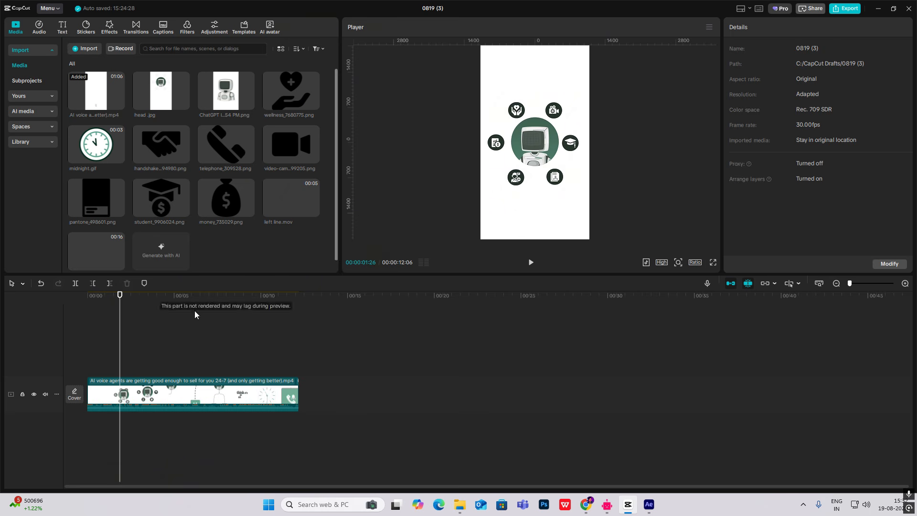
pyautogui.press('space')
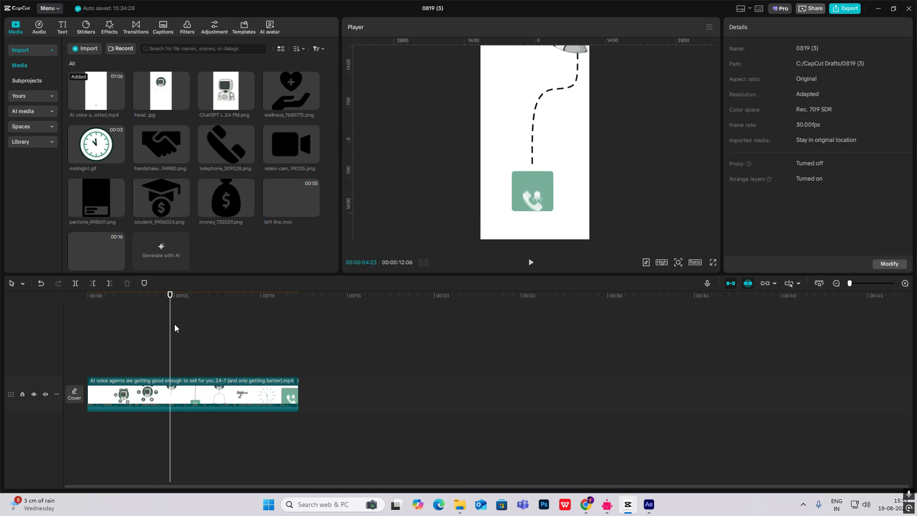
pyautogui.moveTo(171, 328); pyautogui.dragTo(186, 334)
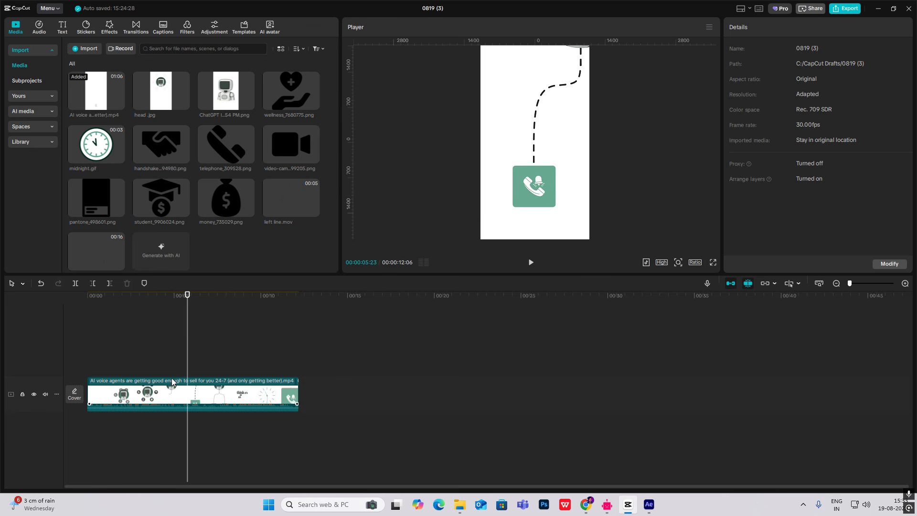
pyautogui.moveTo(186, 367); pyautogui.dragTo(87, 345)
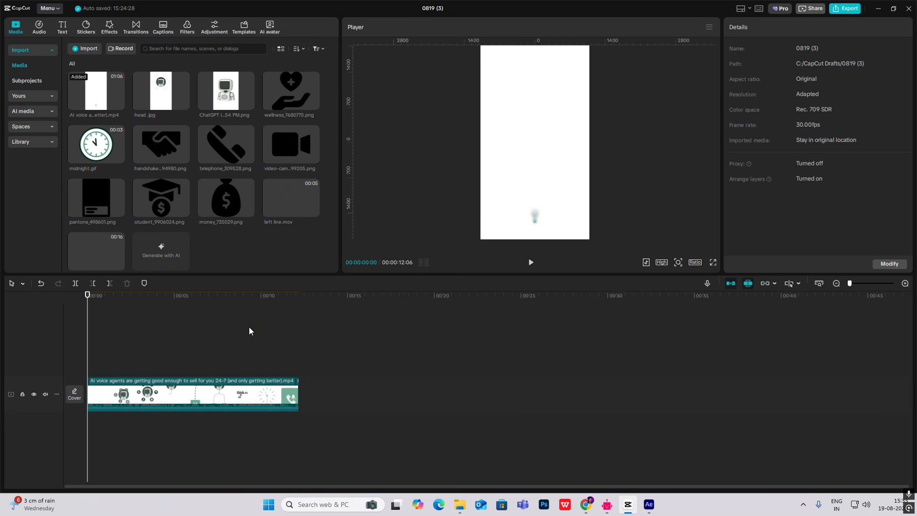
pyautogui.click(150, 392)
pyautogui.moveTo(92, 343); pyautogui.dragTo(129, 403)
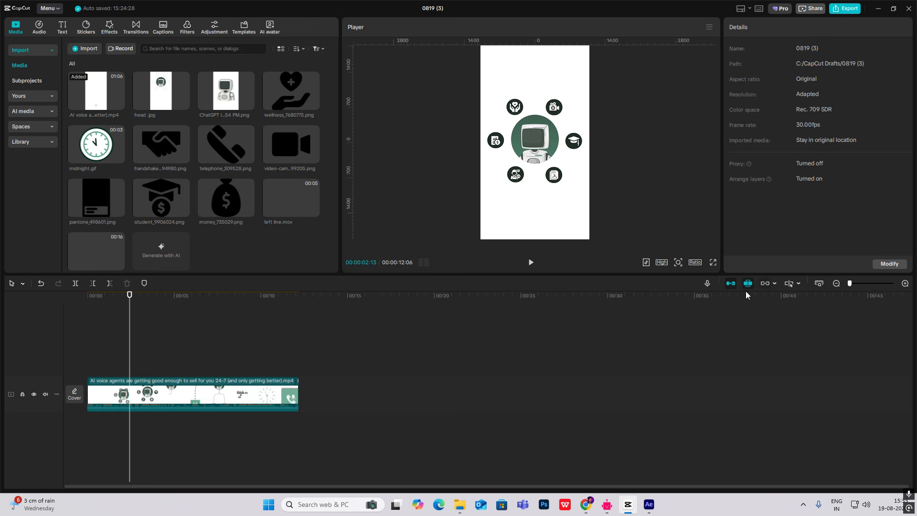
# Step: Turn off the main track magnet, shift the reference video clip to start at about 19 seconds, and separate and delete its audio
pyautogui.click(731, 284)
pyautogui.moveTo(191, 394); pyautogui.dragTo(514, 394)
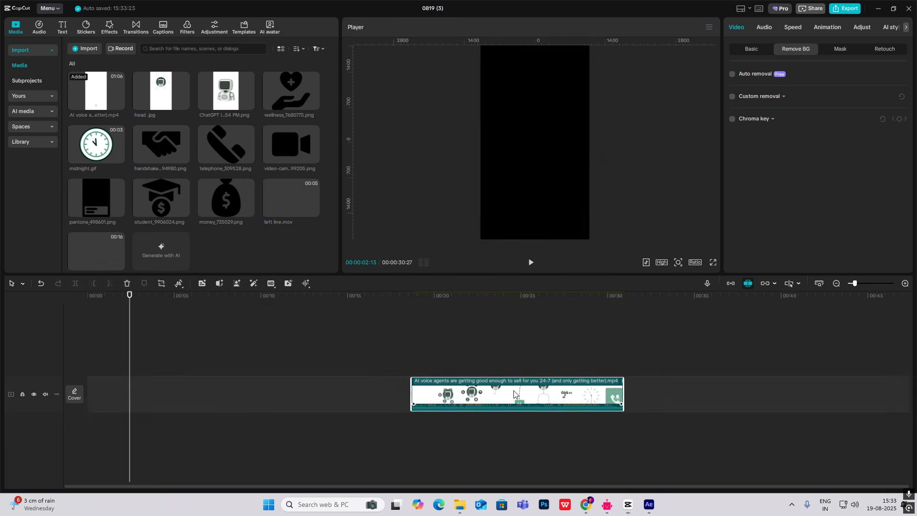
pyautogui.rightClick(514, 394)
pyautogui.click(545, 263)
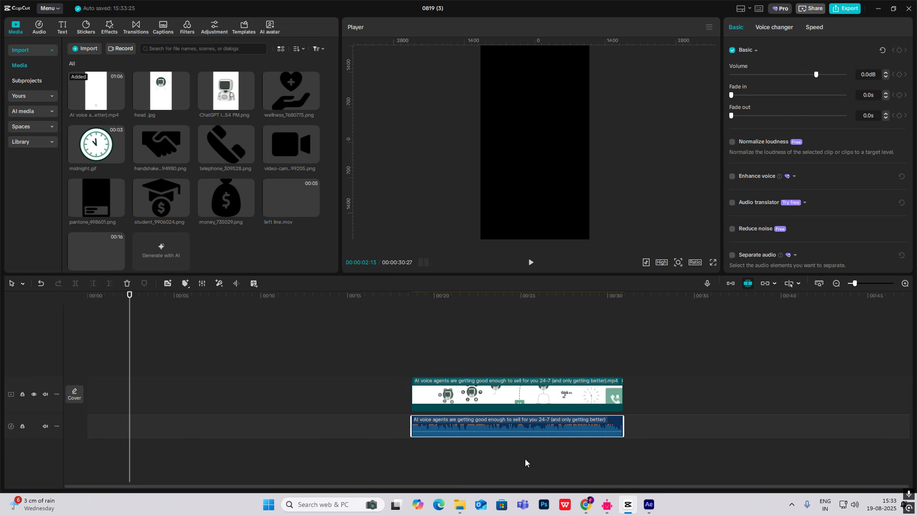
pyautogui.press('Delete')
# Step: Add a text clip at the timeline start containing a solid square symbol (■) and enlarge it to fill the frame as a white background
pyautogui.moveTo(399, 349); pyautogui.dragTo(426, 359)
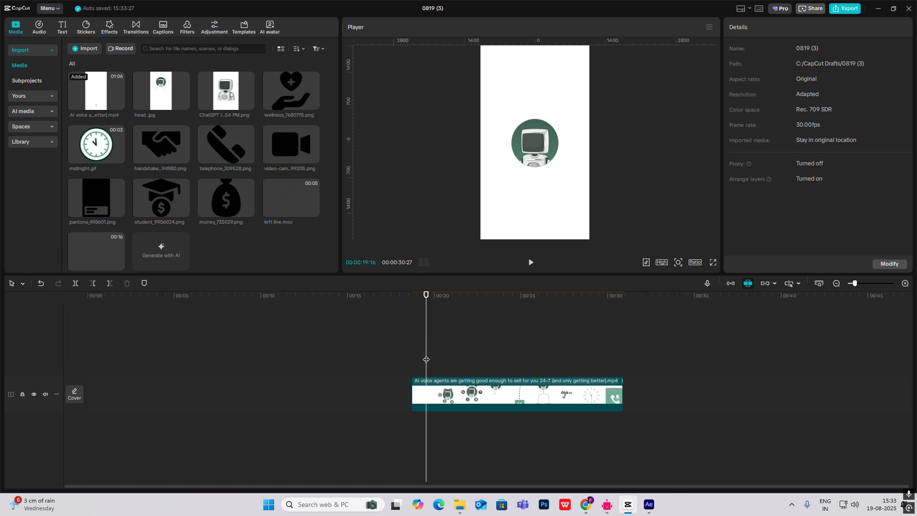
pyautogui.click(63, 27)
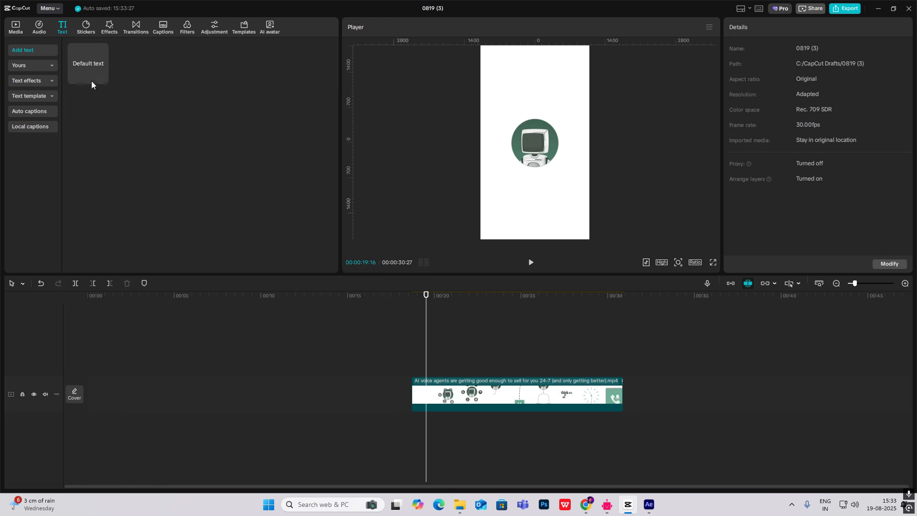
pyautogui.moveTo(92, 84); pyautogui.dragTo(88, 367)
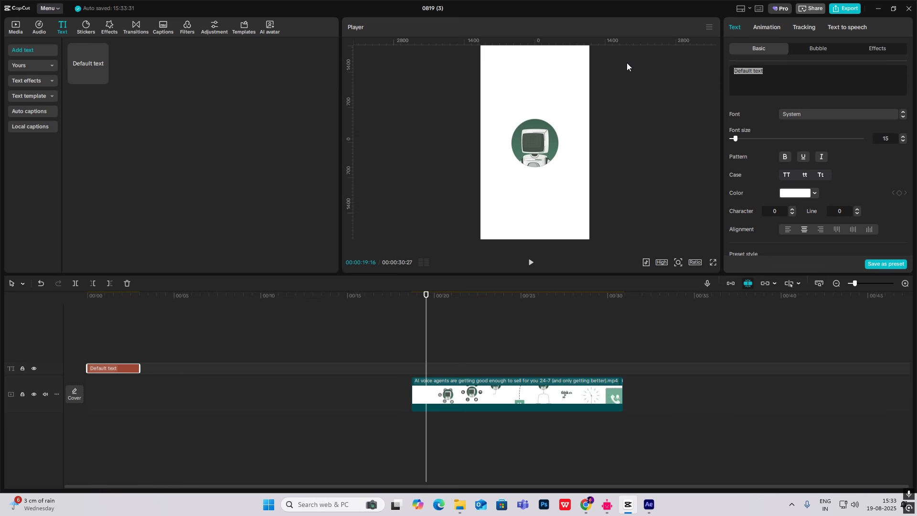
pyautogui.press('super+period')
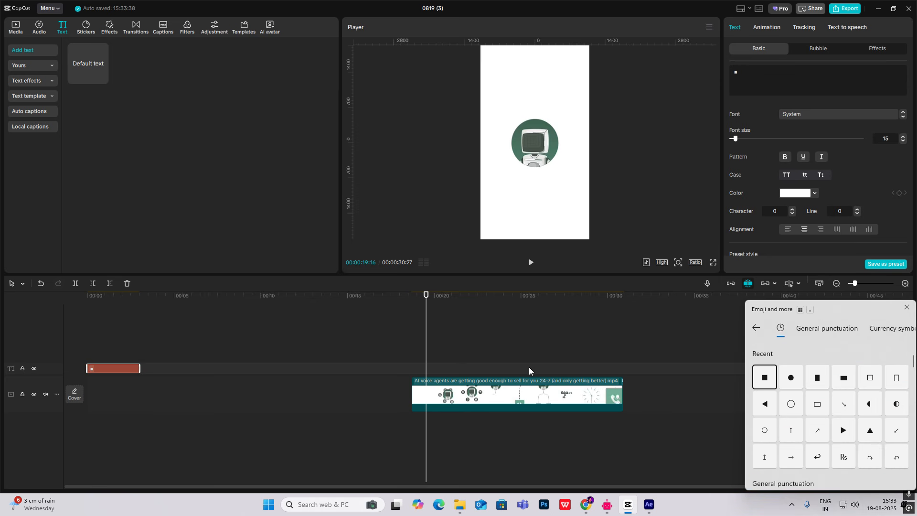
pyautogui.click(117, 369)
pyautogui.click(104, 351)
pyautogui.click(114, 368)
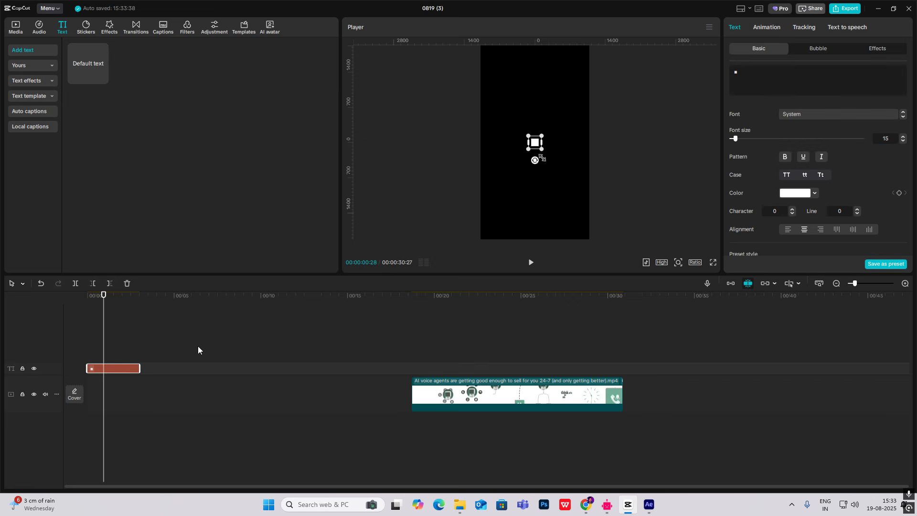
pyautogui.moveTo(741, 135); pyautogui.dragTo(878, 153)
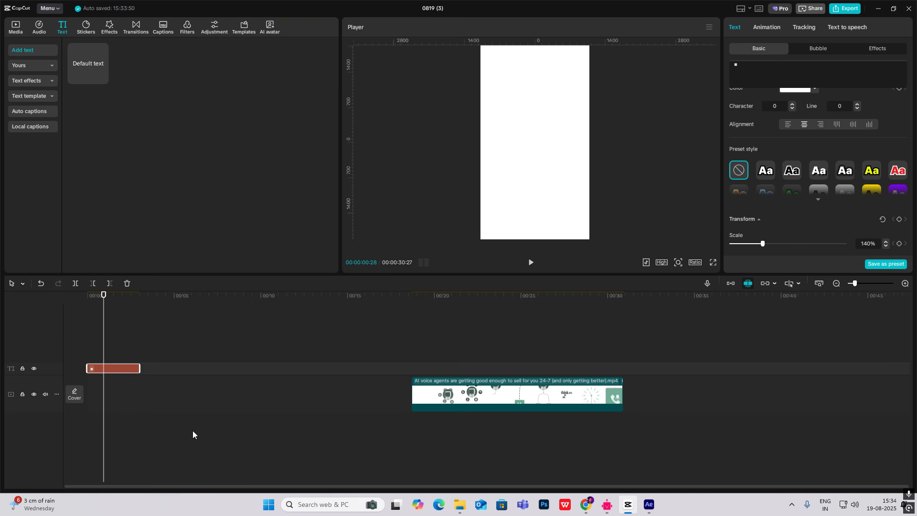
# Step: Place the ChatGPT robot image on a new track above the square text at about 5 seconds and select it
pyautogui.moveTo(407, 375); pyautogui.dragTo(429, 373)
pyautogui.click(15, 27)
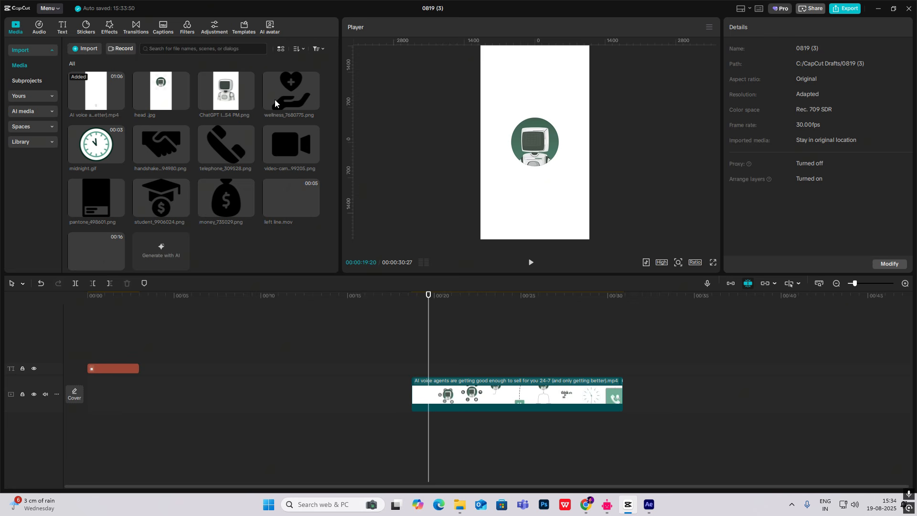
pyautogui.moveTo(241, 96); pyautogui.dragTo(179, 354)
pyautogui.click(197, 330)
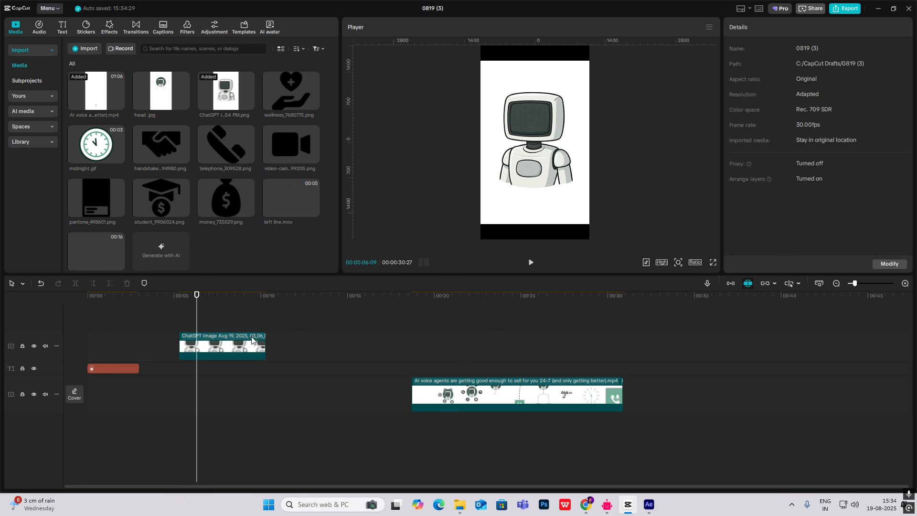
pyautogui.click(543, 130)
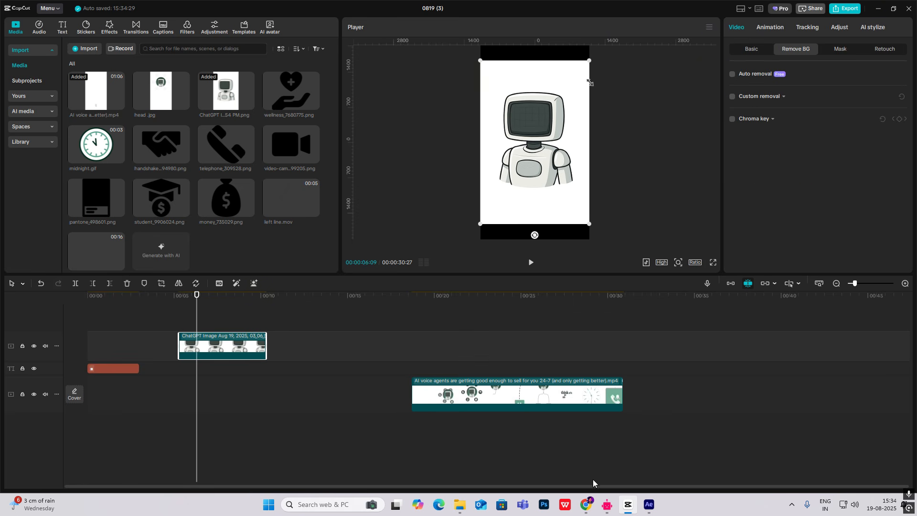
# Step: Switch to Chrome and review the ChatGPT conversation used to isolate the bot from its green circle, including the prompts and generated image
pyautogui.click(586, 504)
pyautogui.click(557, 14)
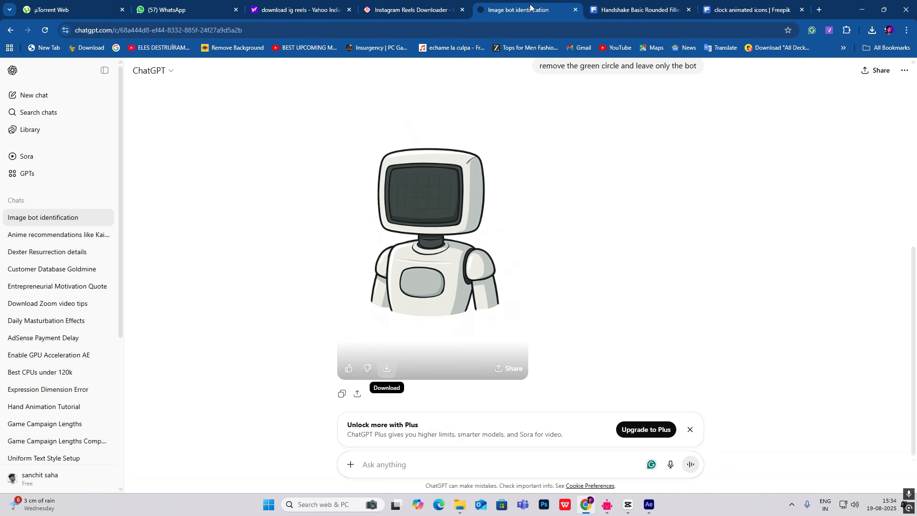
pyautogui.scroll(6, 496, 290)
pyautogui.scroll(-1, 497, 290)
pyautogui.scroll(1, 506, 282)
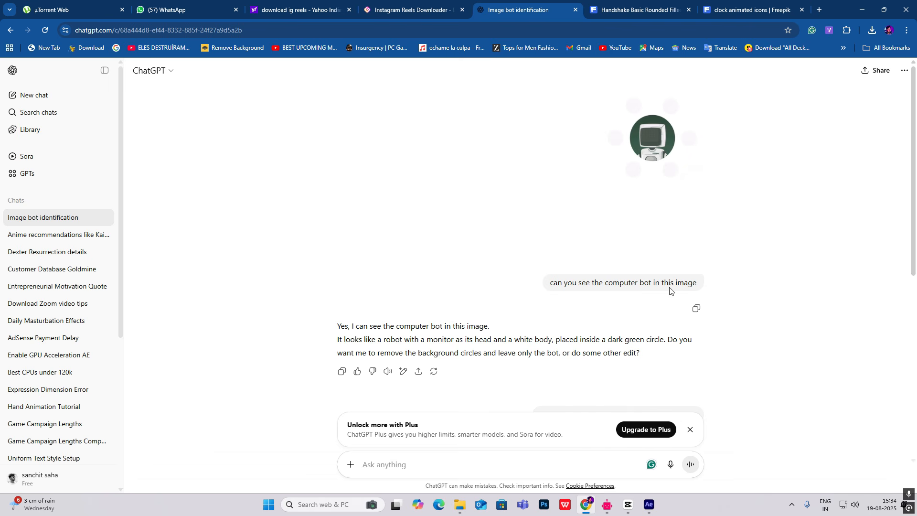
pyautogui.scroll(-1, 686, 291)
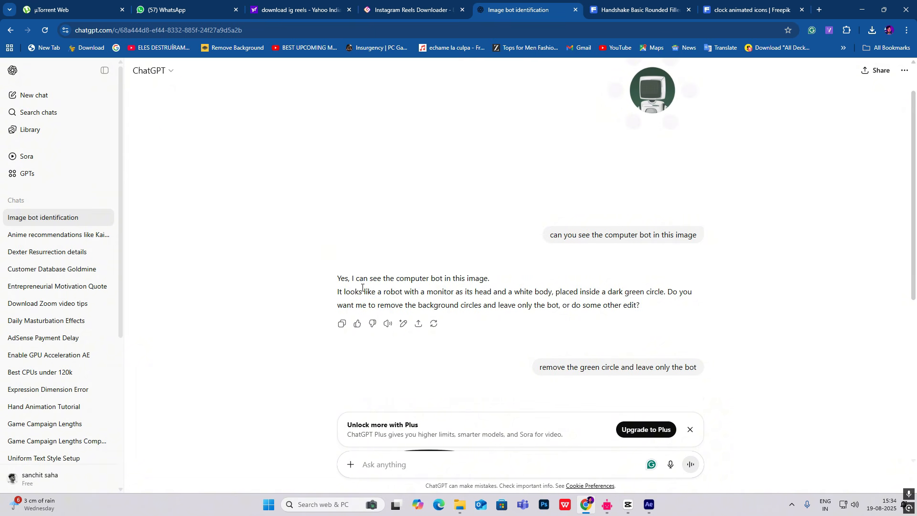
pyautogui.scroll(-1, 414, 277)
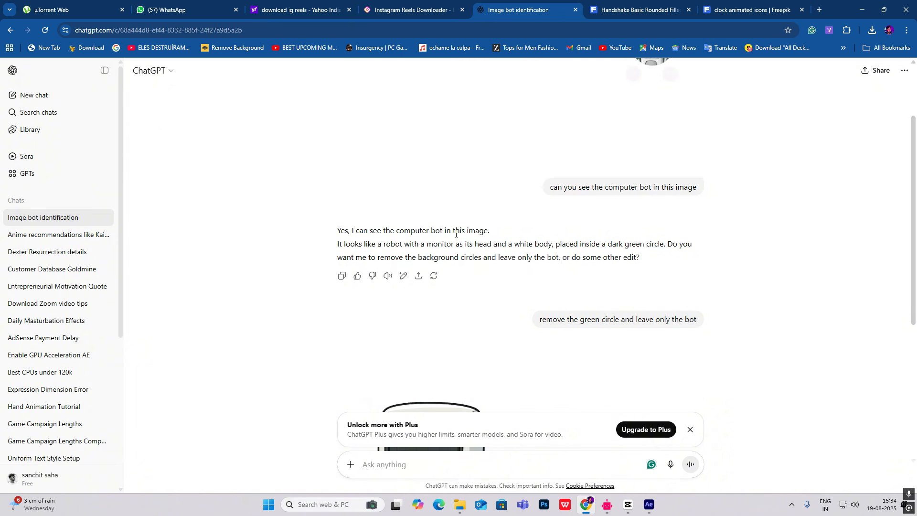
pyautogui.scroll(-2, 428, 254)
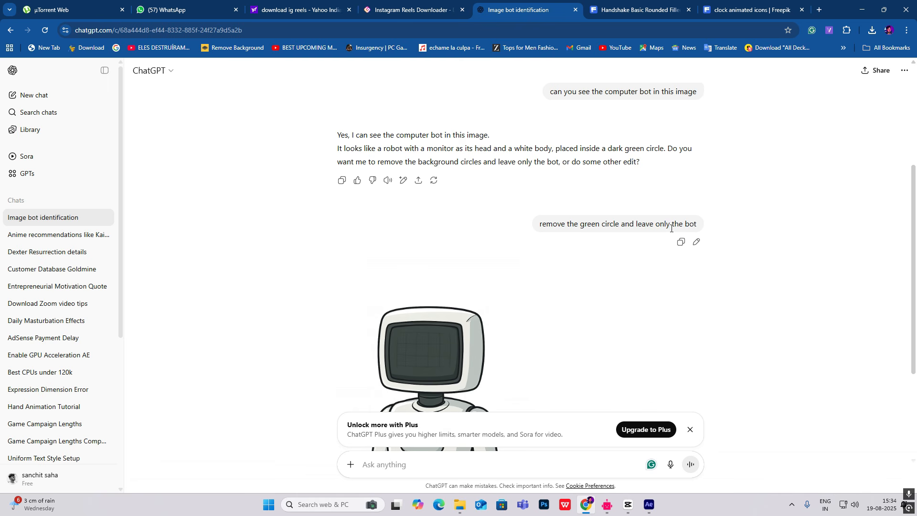
pyautogui.scroll(-3, 590, 229)
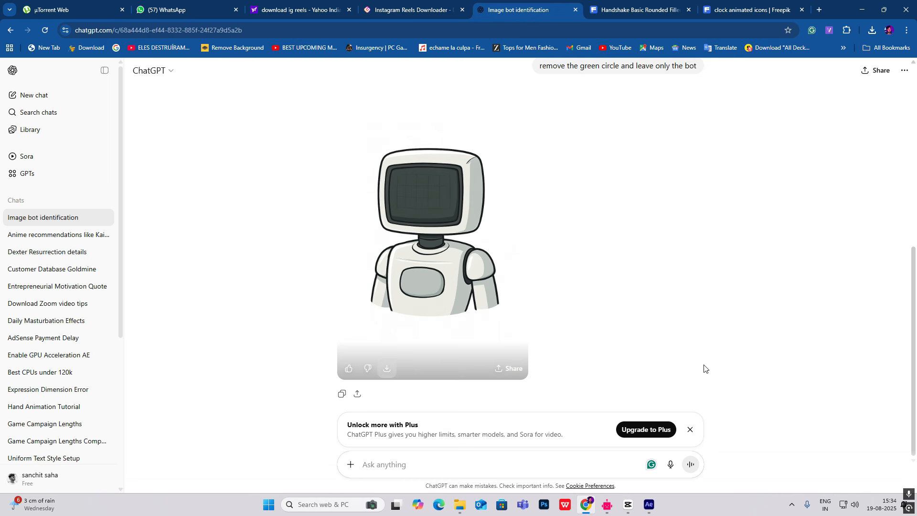
# Step: Switch to CapCut, apply auto background removal to the robot image, and place it scaled down at the timeline start above the square text
pyautogui.click(629, 505)
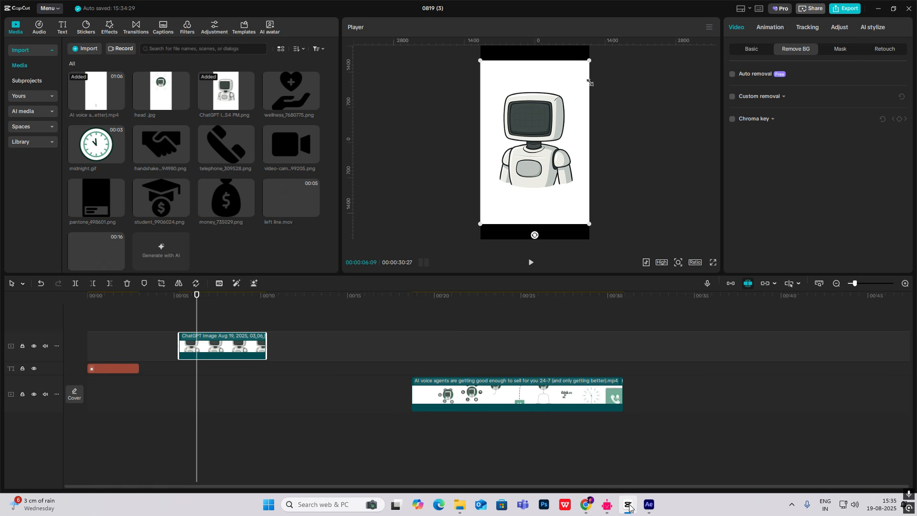
pyautogui.click(733, 74)
pyautogui.moveTo(539, 166)
pyautogui.mouseDown()
pyautogui.moveTo(589, 197)
pyautogui.moveTo(409, 170)
pyautogui.moveTo(539, 172)
pyautogui.mouseUp()
pyautogui.moveTo(221, 361); pyautogui.dragTo(130, 361)
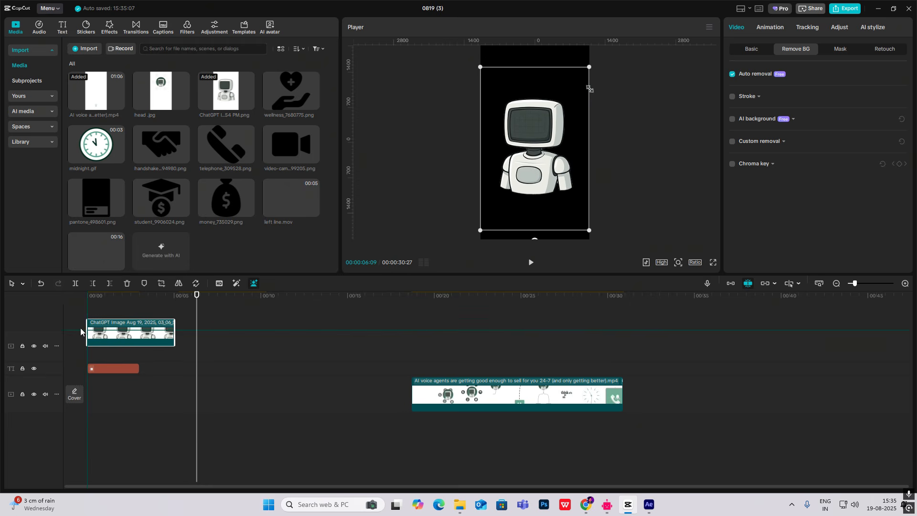
pyautogui.click(98, 295)
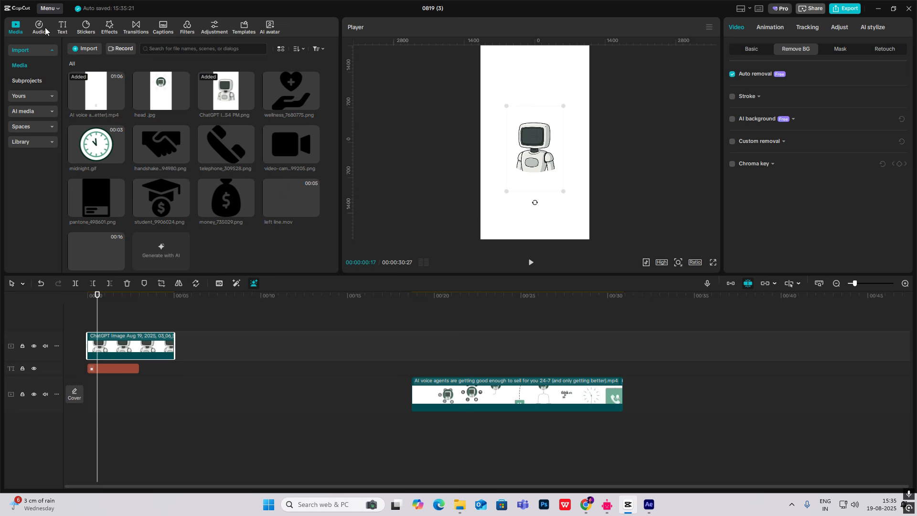
# Step: Add a text clip above the robot image at the timeline start containing a solid circle symbol (●), with font size 130
pyautogui.click(62, 27)
pyautogui.moveTo(88, 62); pyautogui.dragTo(103, 332)
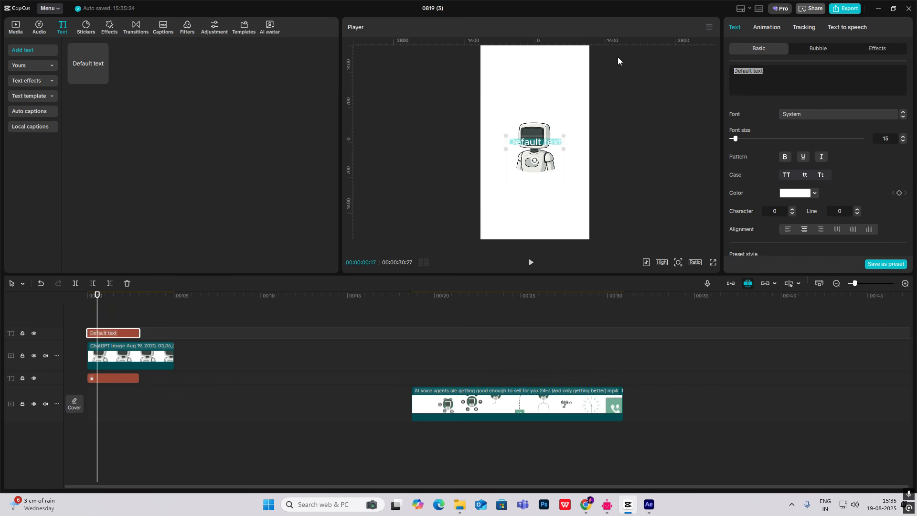
pyautogui.press('super+period')
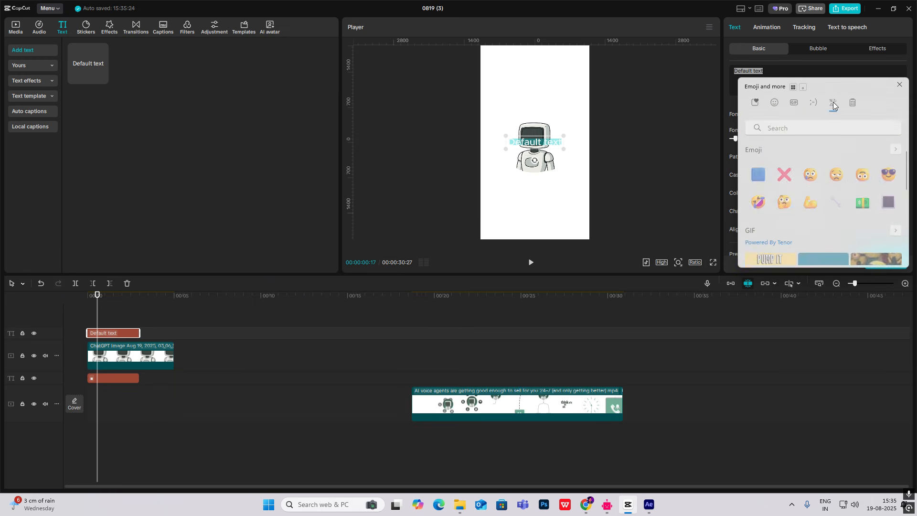
pyautogui.click(833, 104)
pyautogui.click(787, 155)
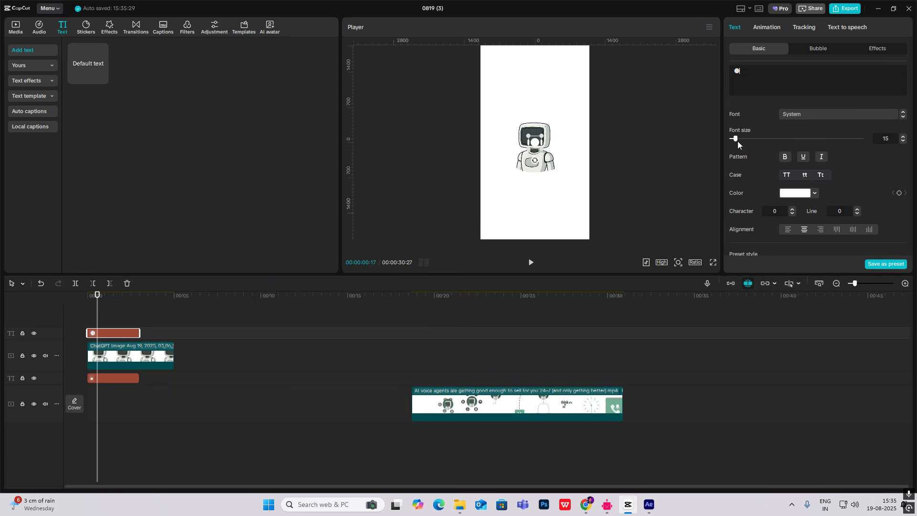
pyautogui.moveTo(736, 139); pyautogui.dragTo(786, 154)
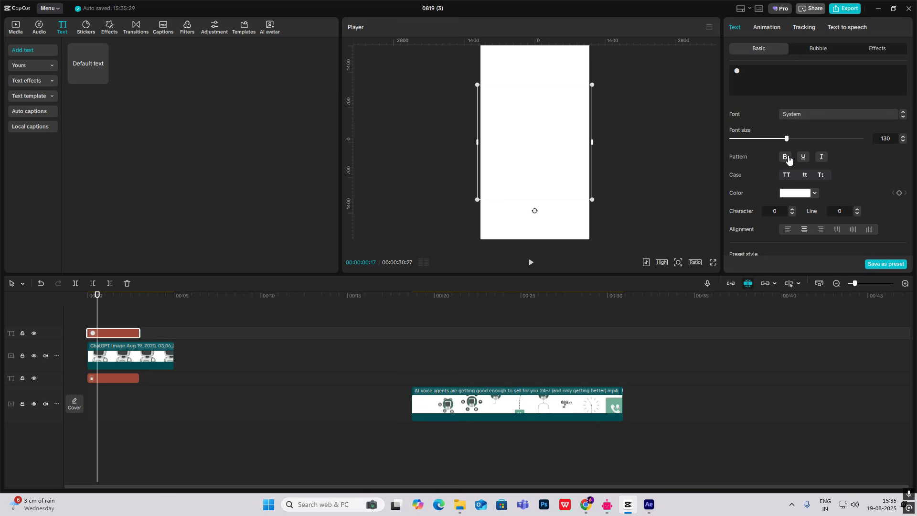
# Step: Recolour the solid circle text with the green (476D5E) sampled from the robot's background circle in the reference video
pyautogui.click(796, 193)
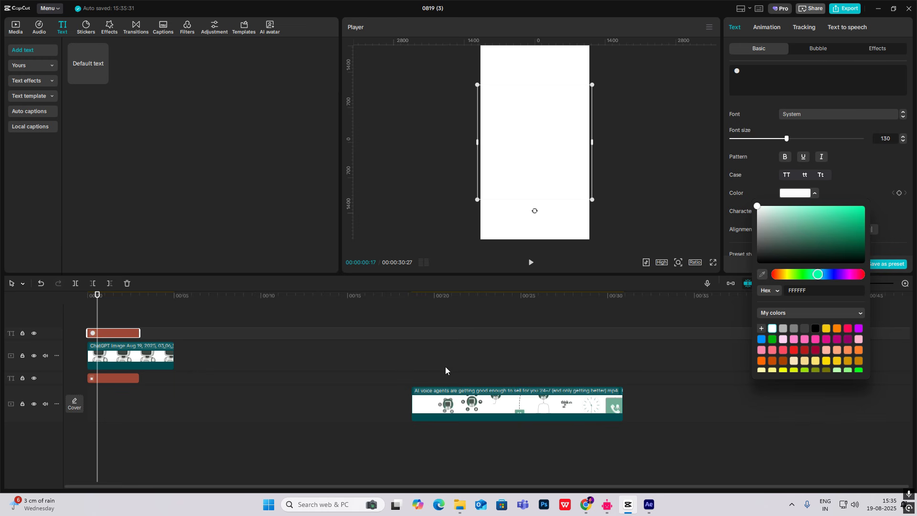
pyautogui.click(461, 374)
pyautogui.moveTo(461, 374); pyautogui.dragTo(452, 376)
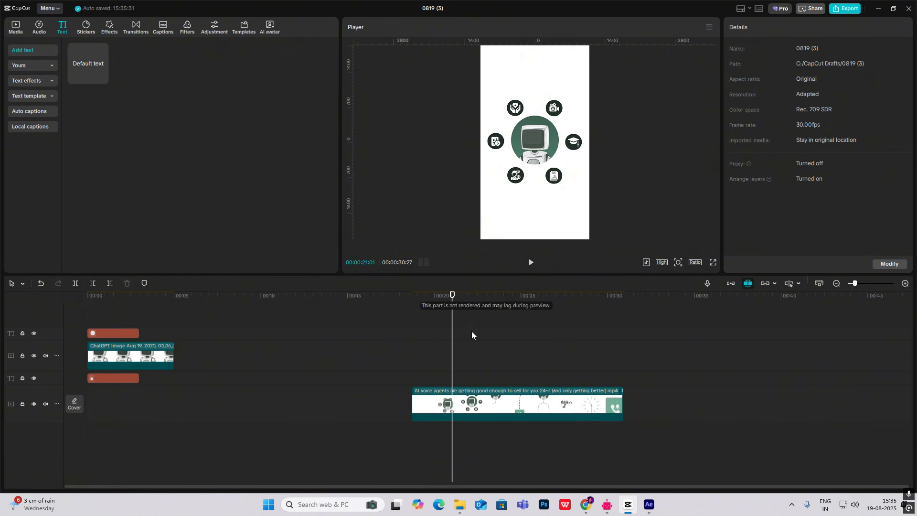
pyautogui.click(124, 334)
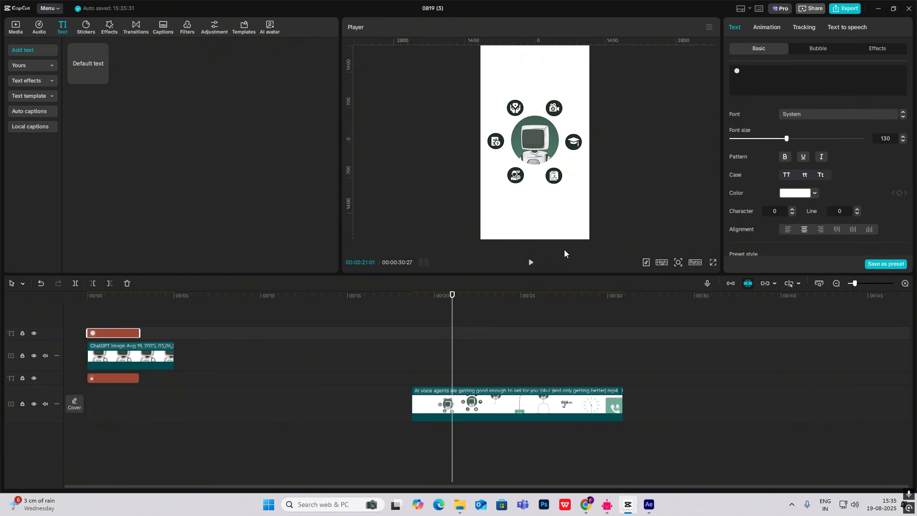
pyautogui.click(815, 194)
pyautogui.click(762, 274)
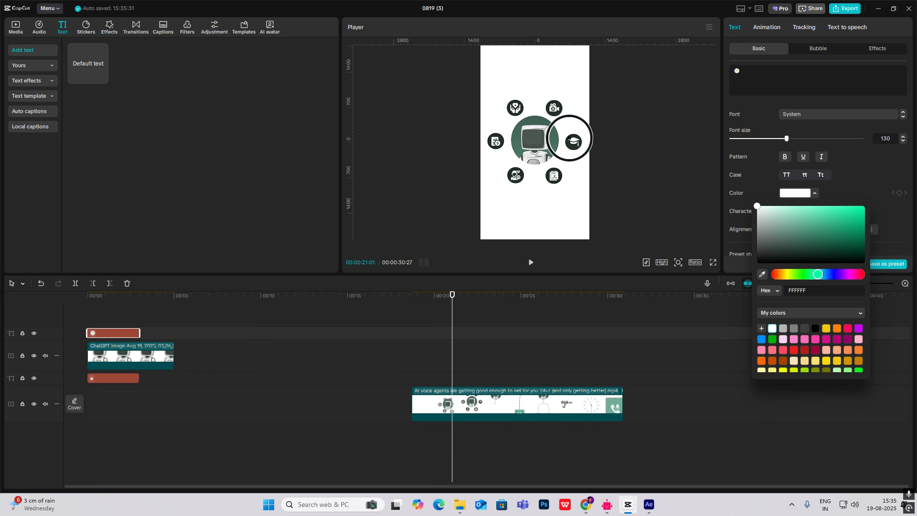
pyautogui.click(556, 137)
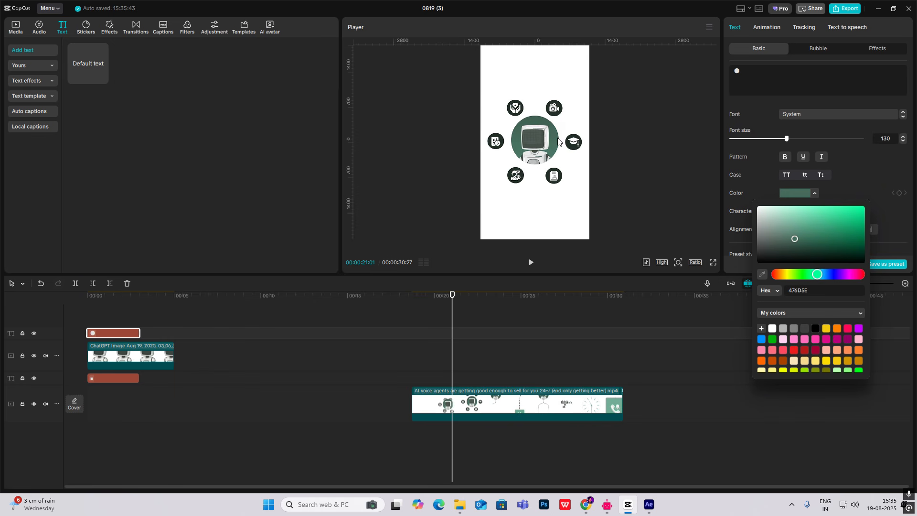
# Step: Reorder the tracks at the timeline start so the green circle text sits directly beneath the robot image
pyautogui.click(86, 319)
pyautogui.click(96, 321)
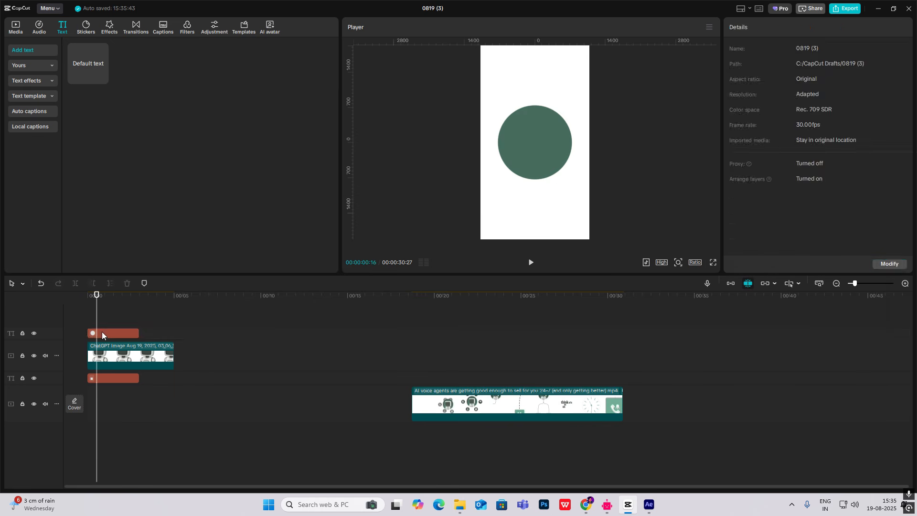
pyautogui.click(102, 332)
pyautogui.moveTo(141, 364); pyautogui.dragTo(121, 325)
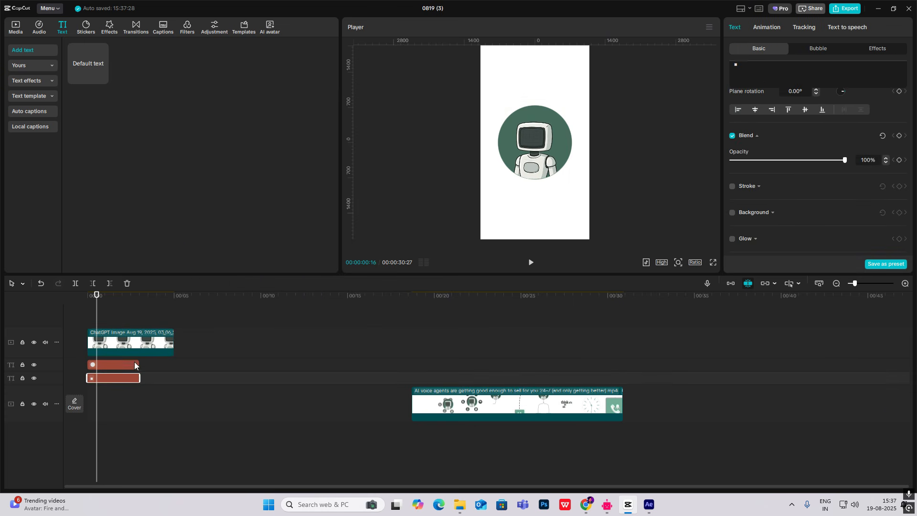
# Step: Extend the green circle and robot image clips to 00:00:22:27 and combine both into a compound clip
pyautogui.moveTo(136, 365); pyautogui.dragTo(484, 364)
pyautogui.moveTo(173, 342); pyautogui.dragTo(485, 341)
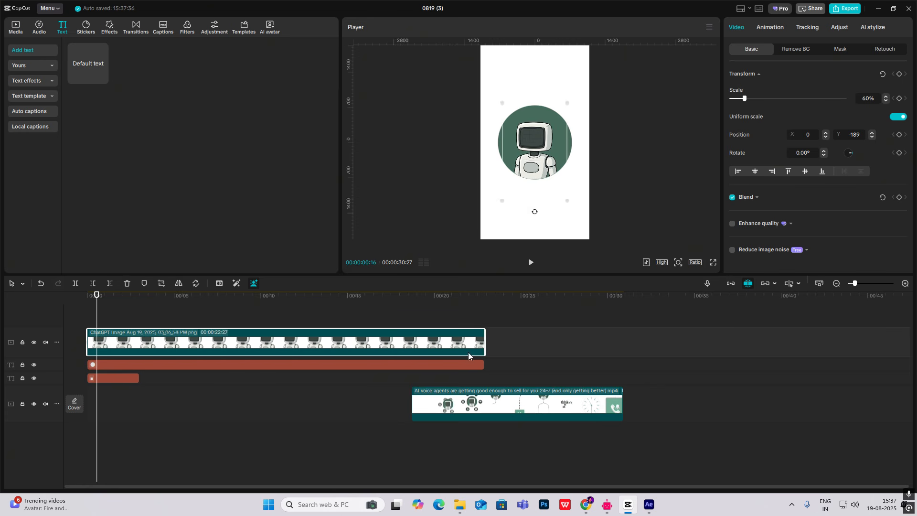
pyautogui.moveTo(577, 334); pyautogui.dragTo(254, 364)
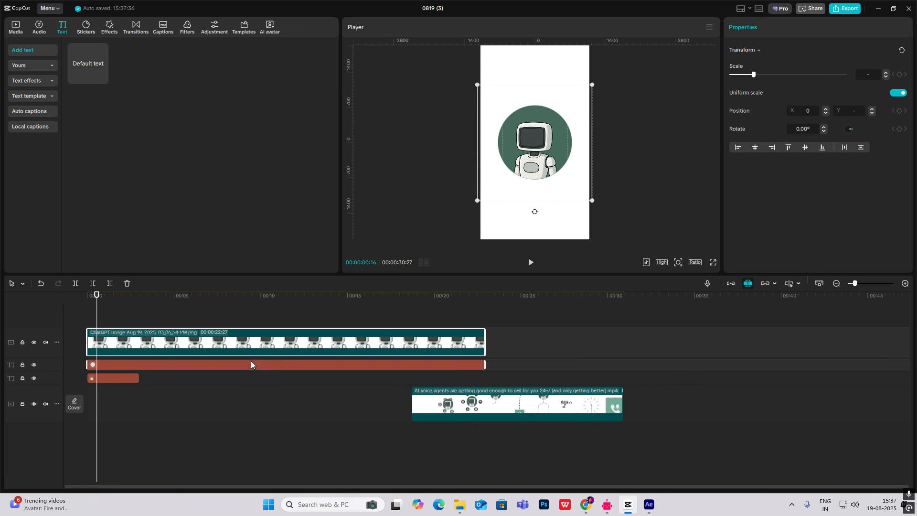
pyautogui.hotkey('alt', 'g')
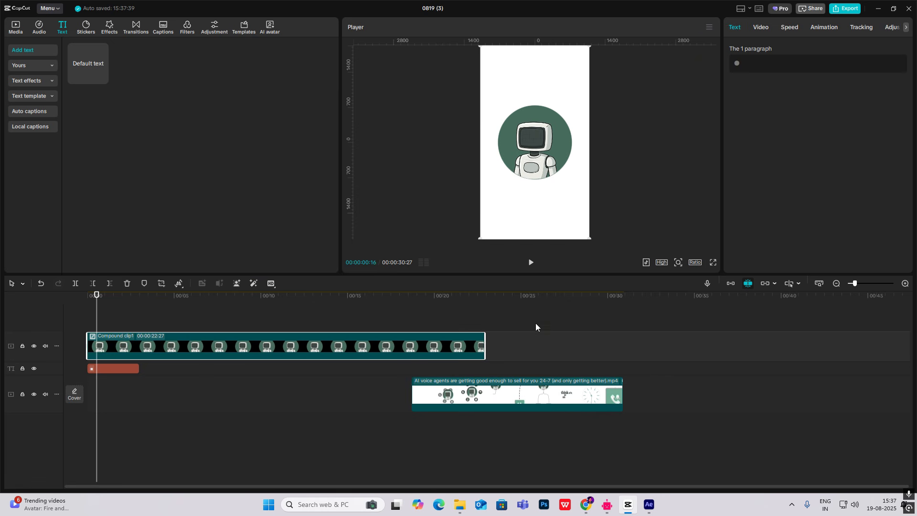
# Step: Add transform keyframes to the compound clip at its start and at 00:00:01:07, plus a blend keyframe at the start
pyautogui.click(102, 320)
pyautogui.click(114, 337)
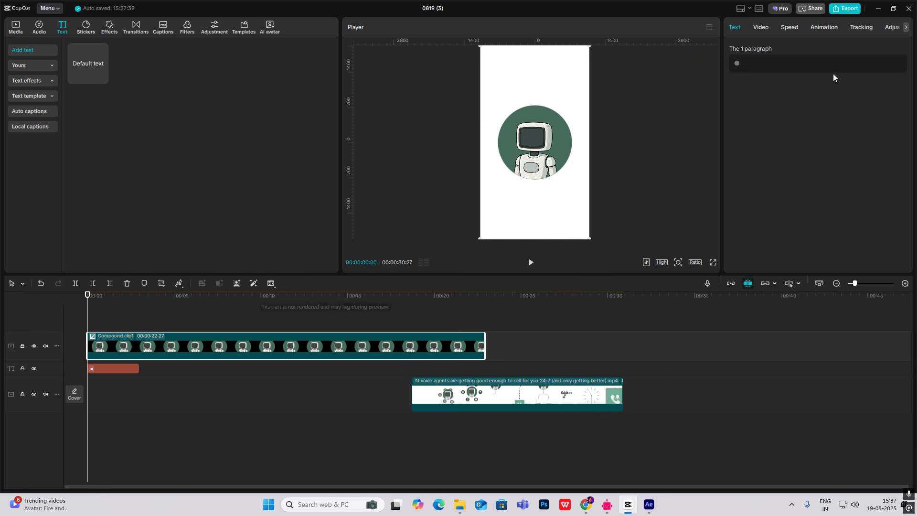
pyautogui.click(765, 27)
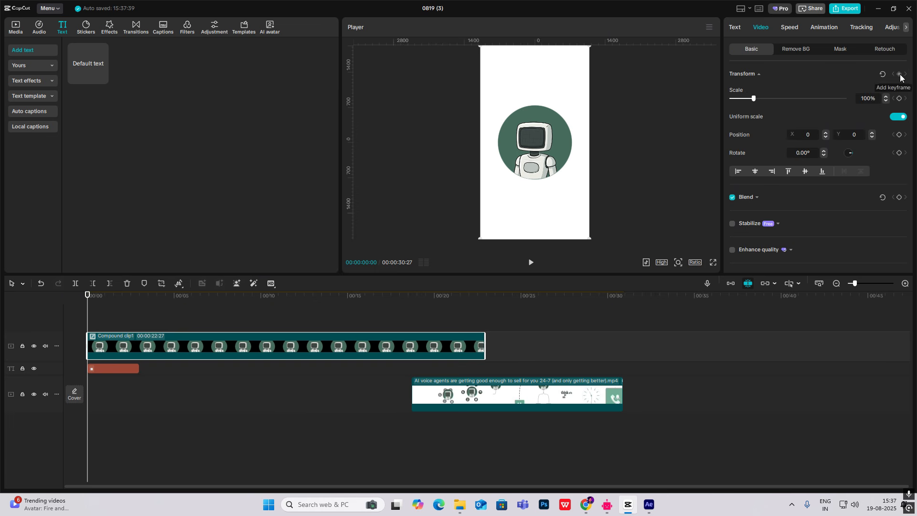
pyautogui.moveTo(88, 320); pyautogui.dragTo(17, 327)
pyautogui.click(899, 74)
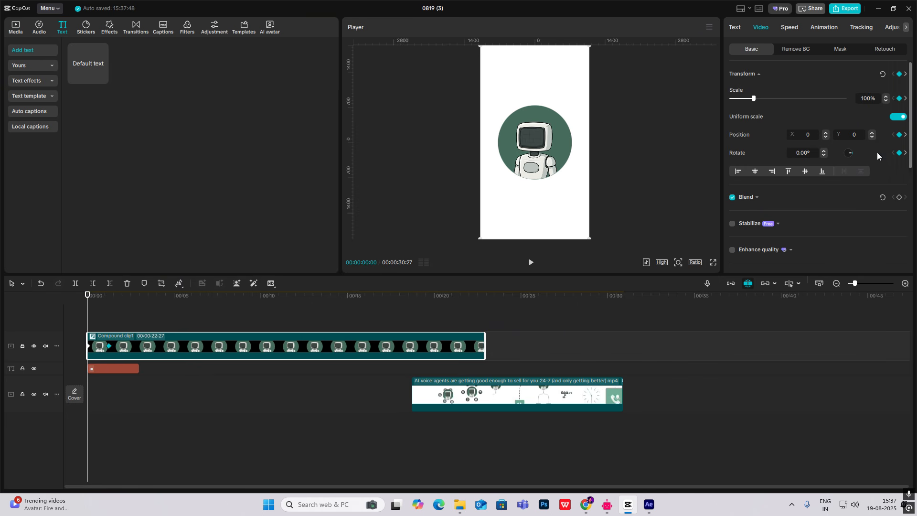
pyautogui.click(898, 198)
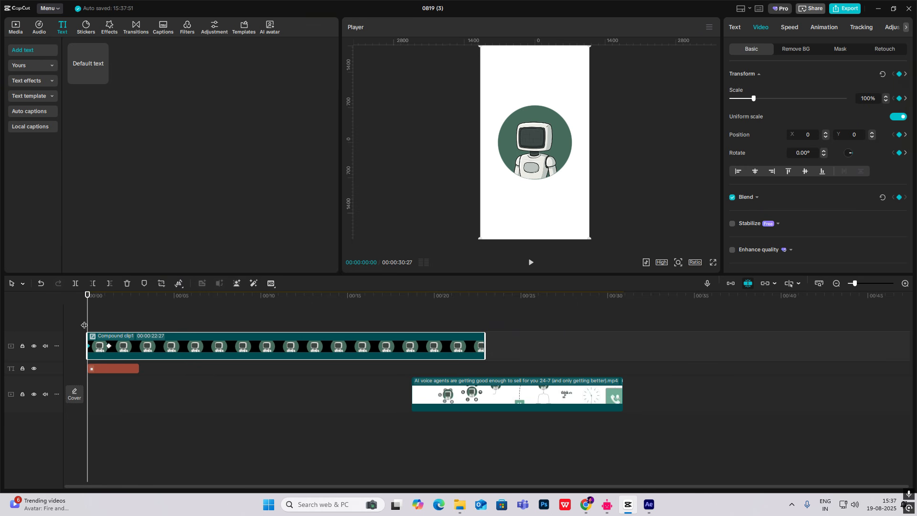
# Step: Set the compound clip to 0% opacity and lower it to Y -941 at the start, then restore 100% opacity at 00:00:01:07
pyautogui.click(756, 197)
pyautogui.moveTo(783, 240); pyautogui.dragTo(413, 276)
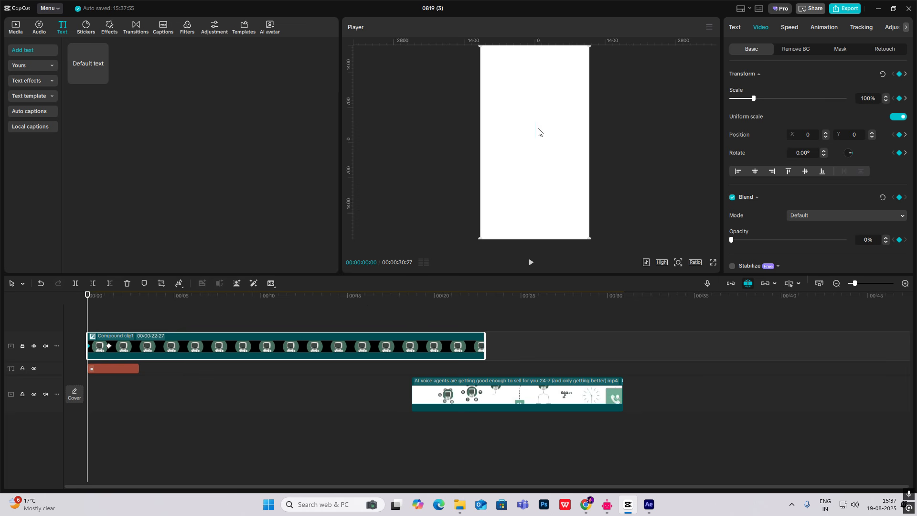
pyautogui.moveTo(538, 133); pyautogui.dragTo(543, 188)
pyautogui.moveTo(89, 324); pyautogui.dragTo(110, 325)
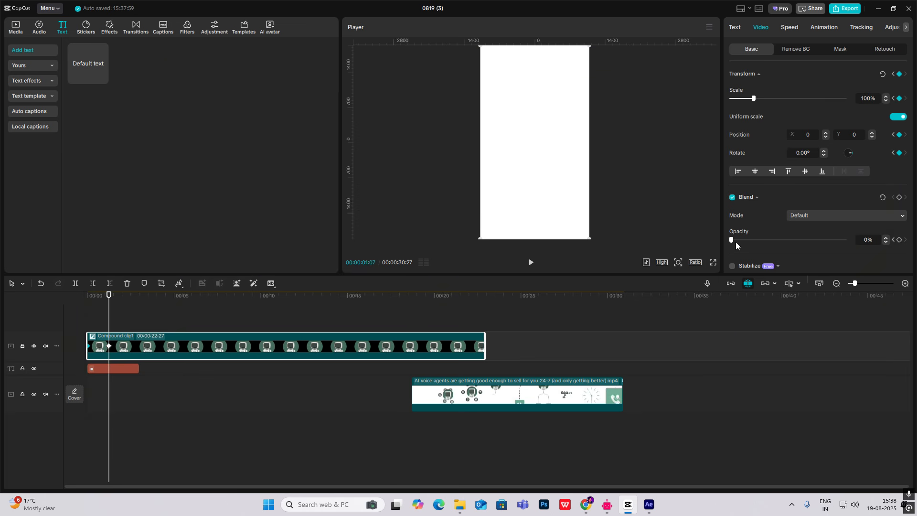
pyautogui.moveTo(736, 242); pyautogui.dragTo(848, 241)
# Step: Set the compound clip's scale to 1% at its start keyframe
pyautogui.moveTo(92, 320)
pyautogui.mouseDown()
pyautogui.moveTo(82, 322)
pyautogui.moveTo(113, 330)
pyautogui.moveTo(83, 335)
pyautogui.mouseUp()
pyautogui.click(106, 342)
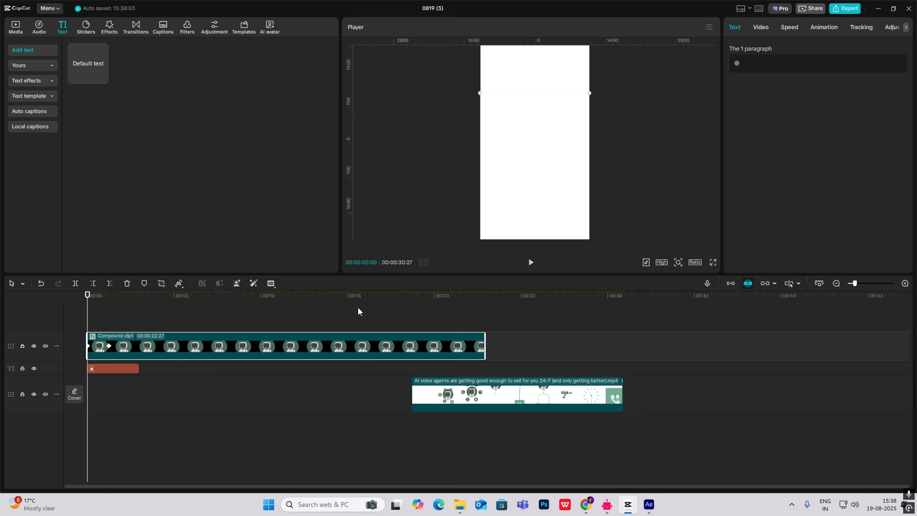
pyautogui.click(761, 28)
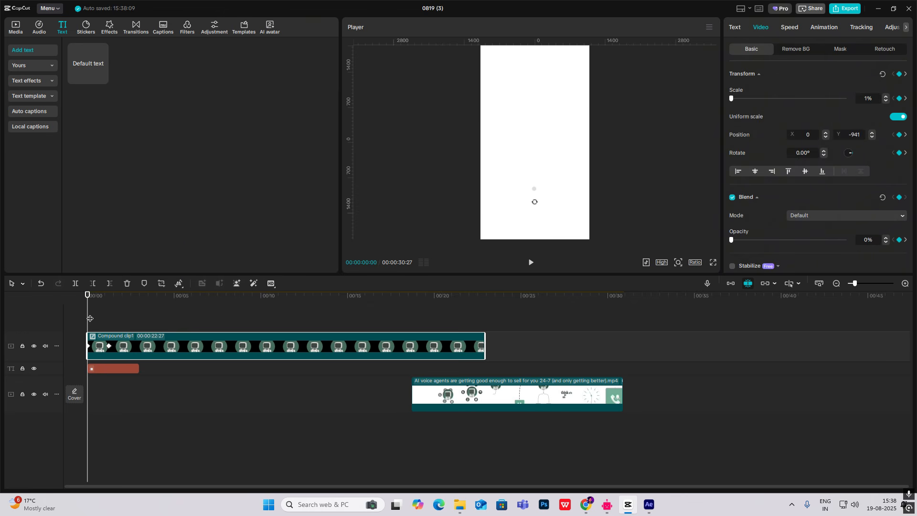
# Step: Open the preset curves for the compound clip's scale keyframes and play back the entrance animation from the start
pyautogui.moveTo(89, 318); pyautogui.dragTo(111, 329)
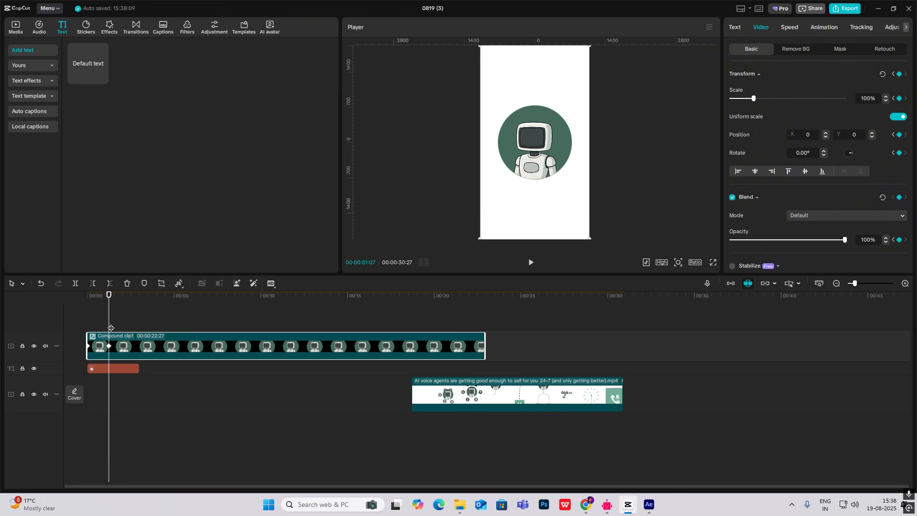
pyautogui.click(191, 352)
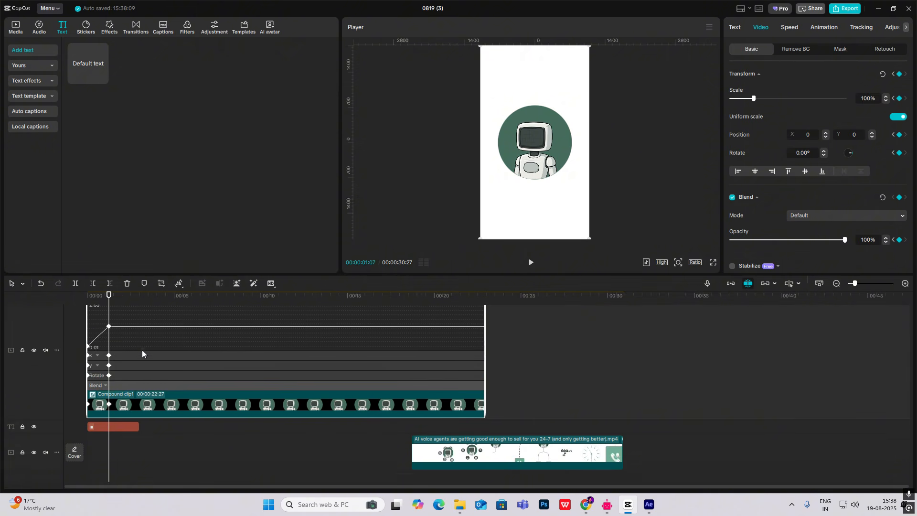
pyautogui.click(430, 319)
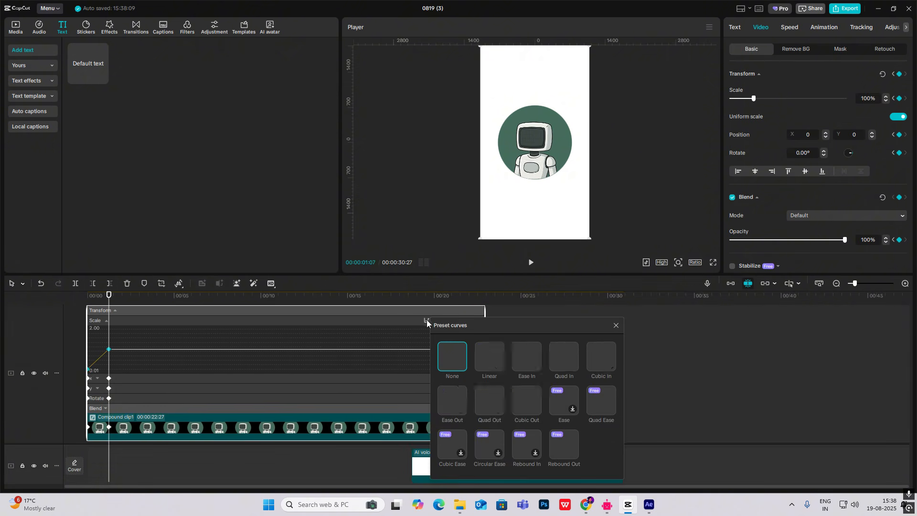
pyautogui.click(655, 159)
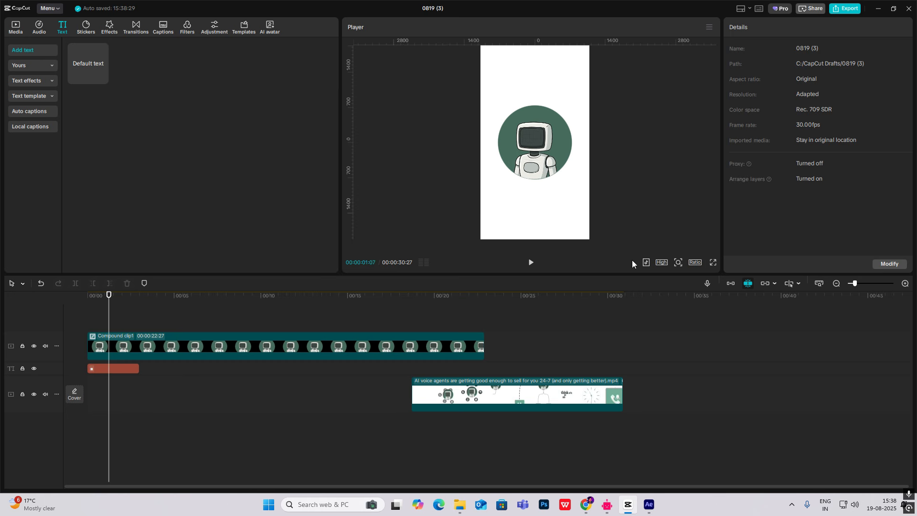
pyautogui.moveTo(108, 316); pyautogui.dragTo(88, 327)
pyautogui.press('space')
pyautogui.press('space')
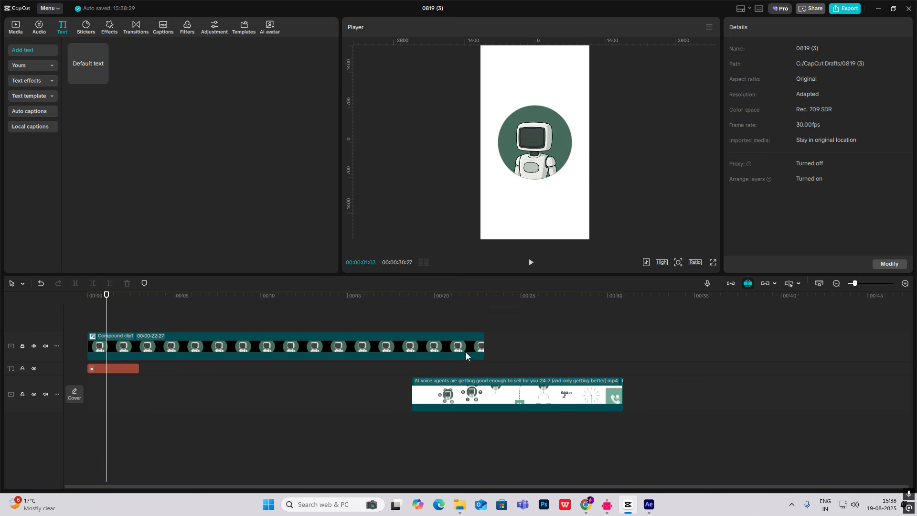
# Step: Move the reference video clip to a separate track at about 26 seconds and check its icon layout at 00:00:27:29
pyautogui.moveTo(496, 382); pyautogui.dragTo(629, 369)
pyautogui.click(556, 352)
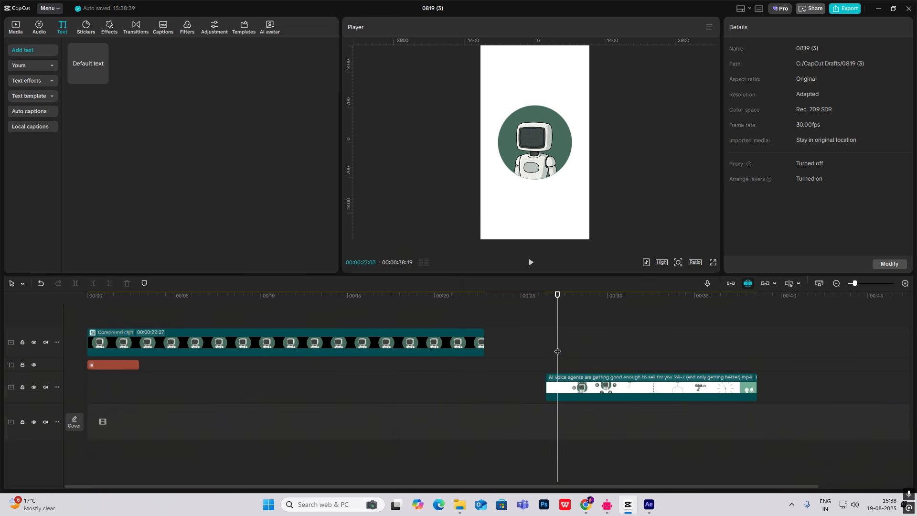
pyautogui.moveTo(557, 352); pyautogui.dragTo(572, 362)
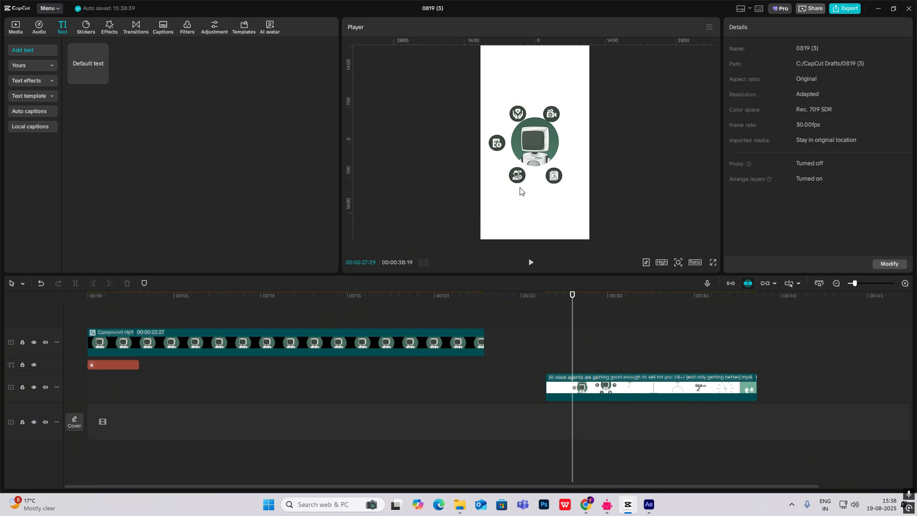
# Step: Copy the green circle text from inside the compound clip and paste it at the main timeline's start above the compound clip
pyautogui.moveTo(94, 321); pyautogui.dragTo(102, 321)
pyautogui.doubleClick(105, 339)
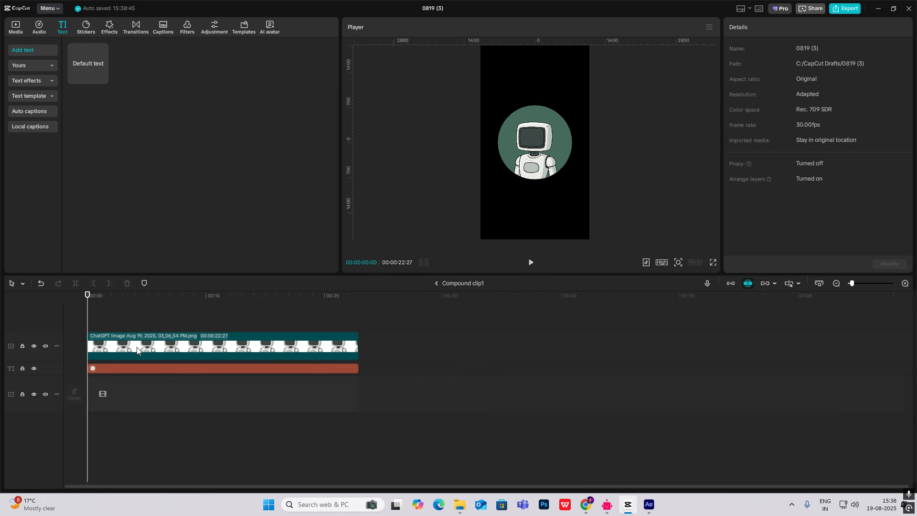
pyautogui.click(106, 368)
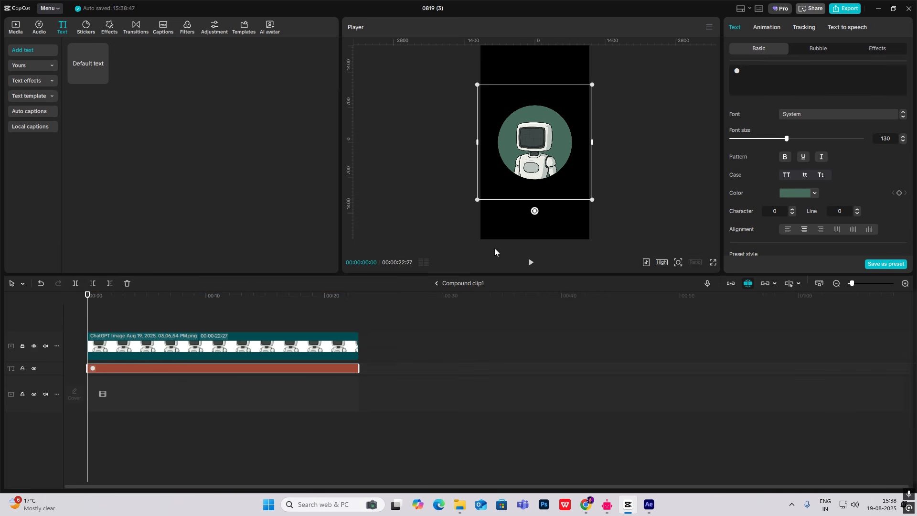
pyautogui.click(437, 284)
pyautogui.moveTo(118, 306); pyautogui.dragTo(45, 325)
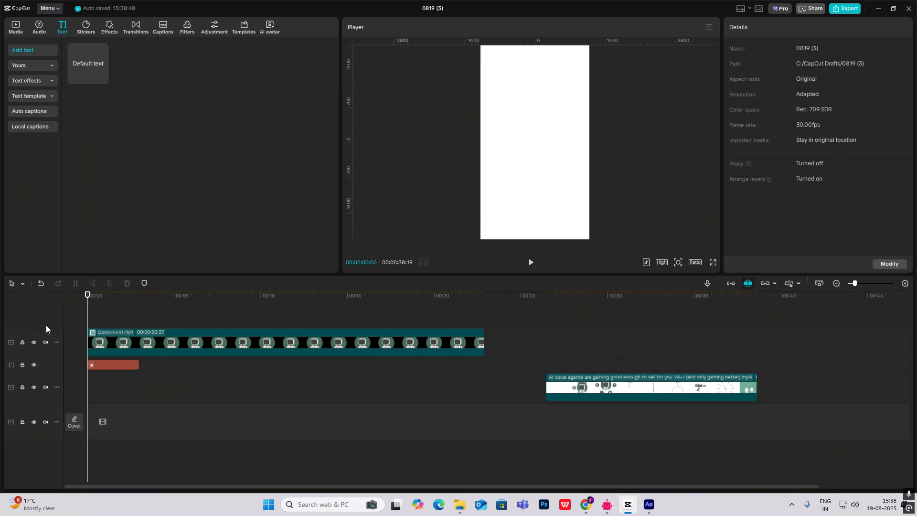
pyautogui.hotkey('ctrl', 'v')
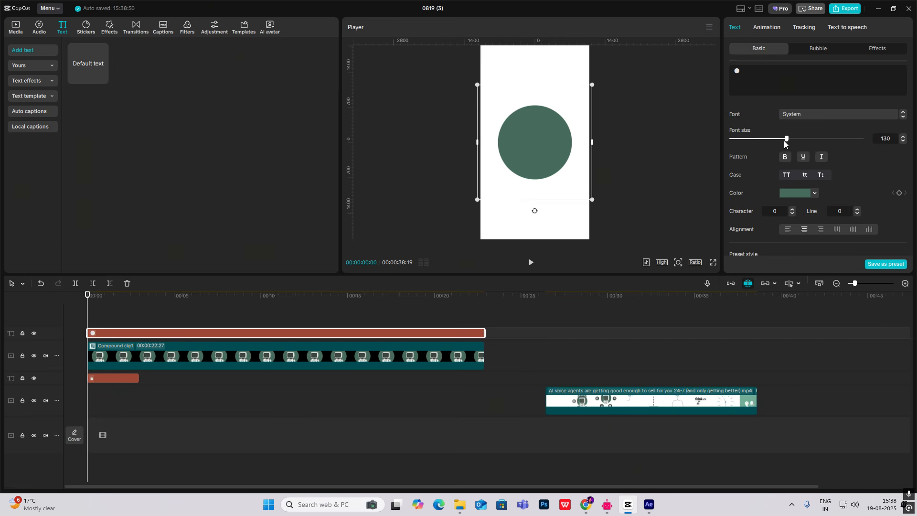
# Step: Recolour the pasted circle dark green (002013) and shrink it into a small dot just above the robot circle's upper-right edge
pyautogui.click(804, 195)
pyautogui.moveTo(798, 240); pyautogui.dragTo(877, 259)
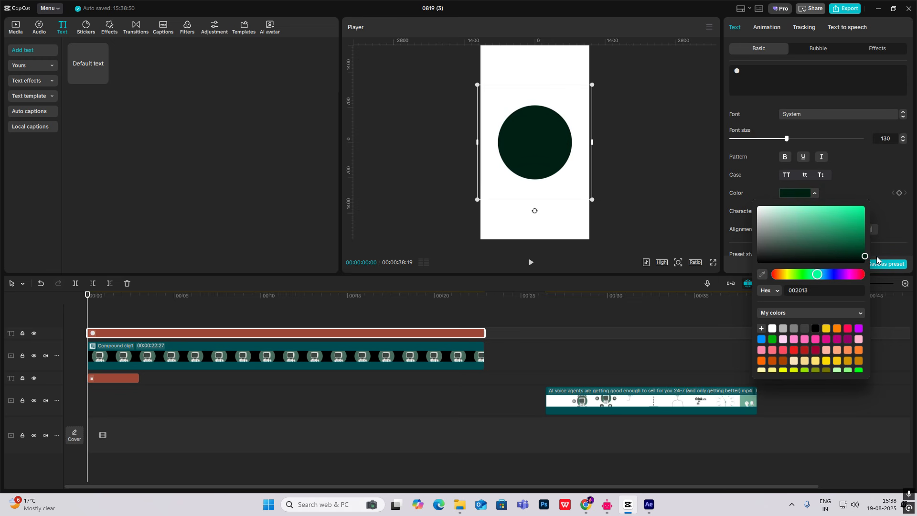
pyautogui.moveTo(593, 84); pyautogui.dragTo(555, 118)
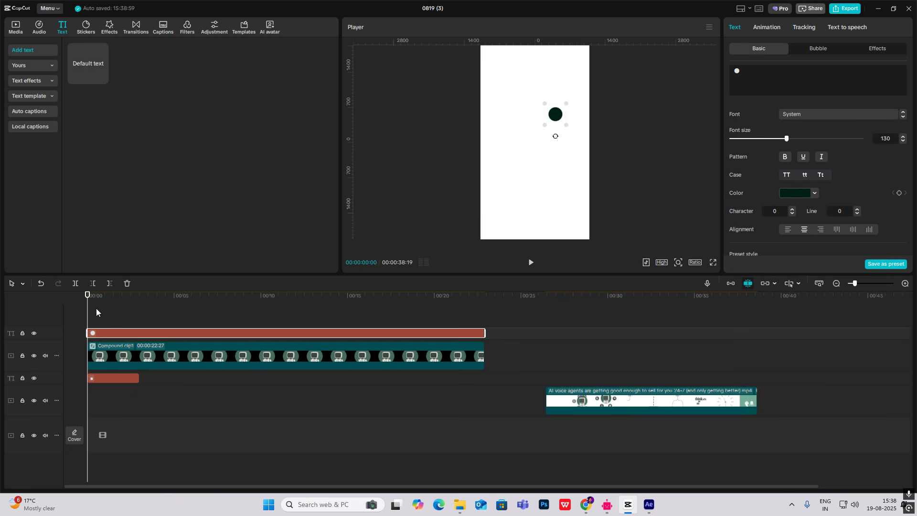
pyautogui.moveTo(107, 318); pyautogui.dragTo(101, 320)
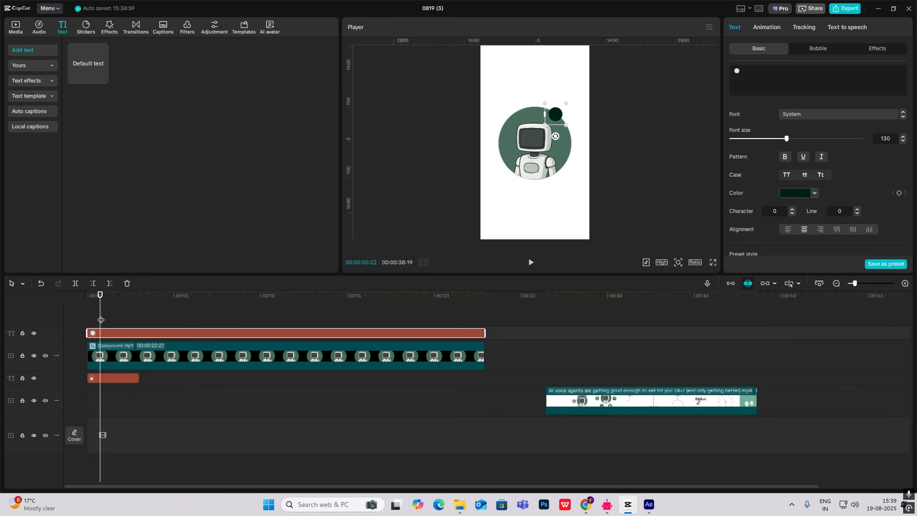
pyautogui.moveTo(556, 115); pyautogui.dragTo(564, 84)
pyautogui.moveTo(580, 112); pyautogui.dragTo(577, 109)
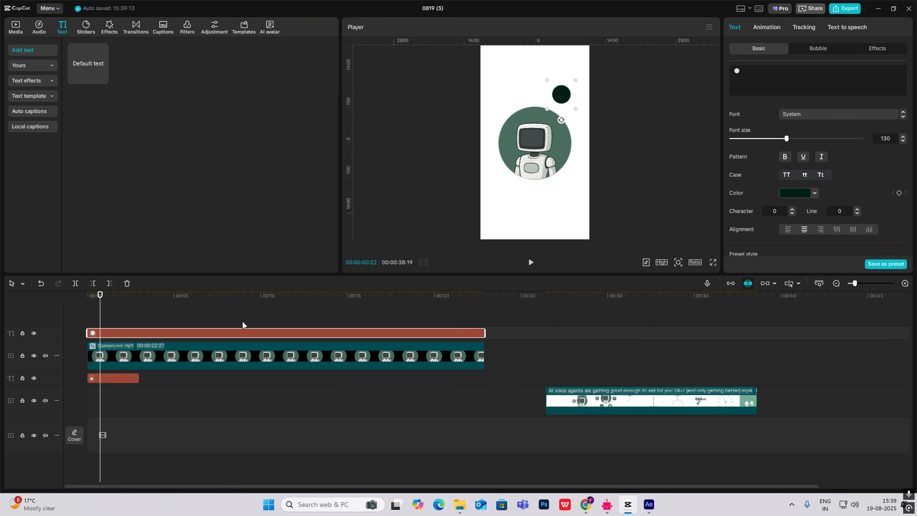
# Step: Duplicate the dark green dot to get four dots around the robot circle's corners, aligning them with temporary horizontal guides, and remove the guides
pyautogui.keyDown('alt'); pyautogui.moveTo(127, 336); pyautogui.dragTo(127, 323); pyautogui.keyUp('alt')
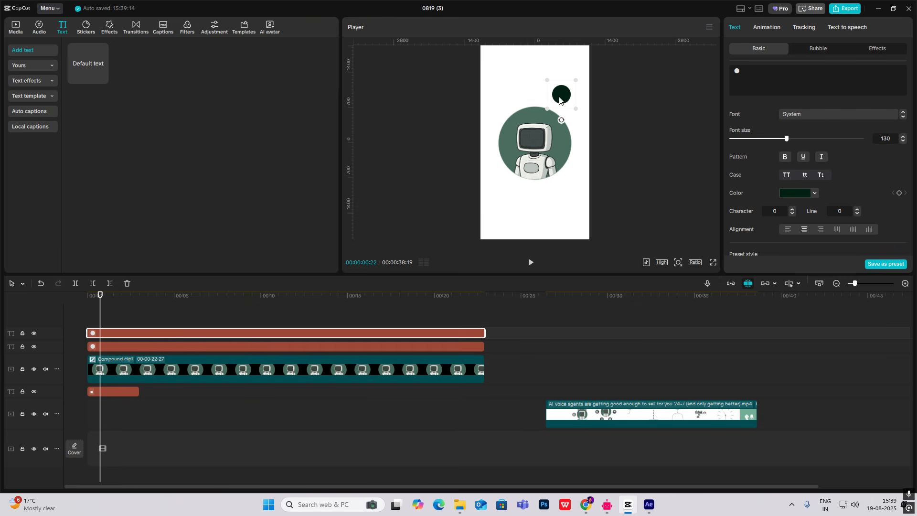
pyautogui.moveTo(559, 99); pyautogui.dragTo(565, 191)
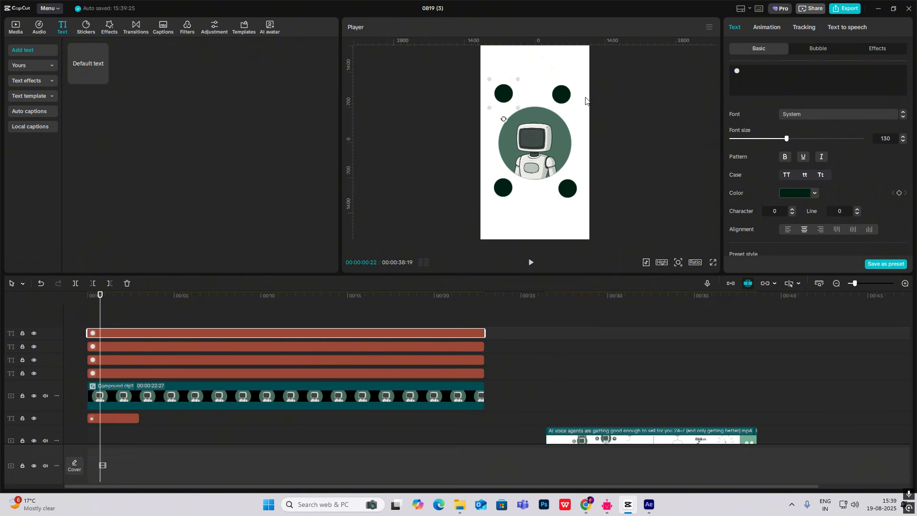
pyautogui.click(709, 27)
pyautogui.click(812, 58)
pyautogui.click(453, 148)
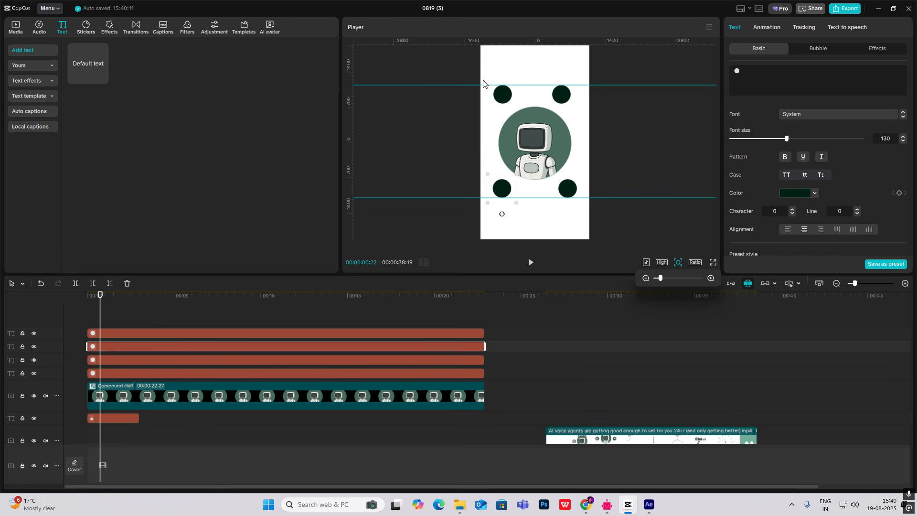
pyautogui.moveTo(414, 85); pyautogui.dragTo(417, 40)
pyautogui.moveTo(400, 198); pyautogui.dragTo(402, 300)
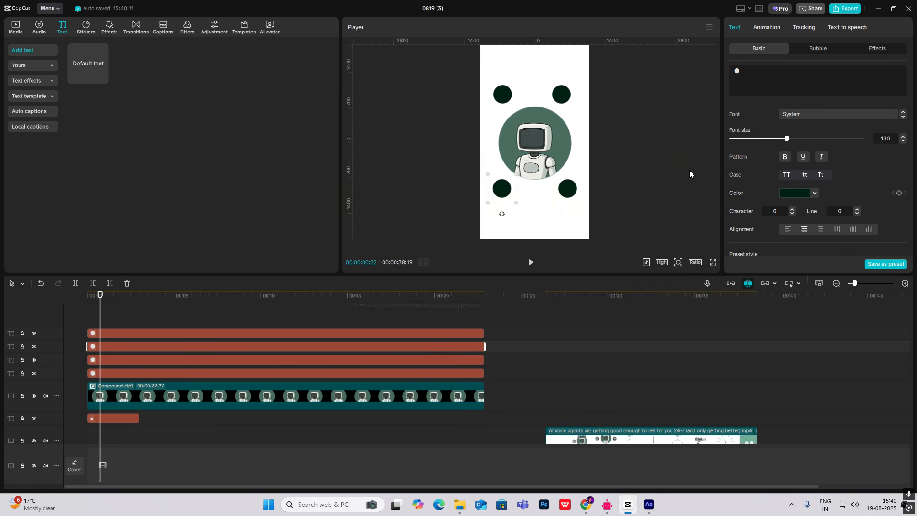
# Step: Add the wellness heart-in-hand icon above the dots for 00:00:22:27 and scale it to 27% over the upper-left dot
pyautogui.click(18, 32)
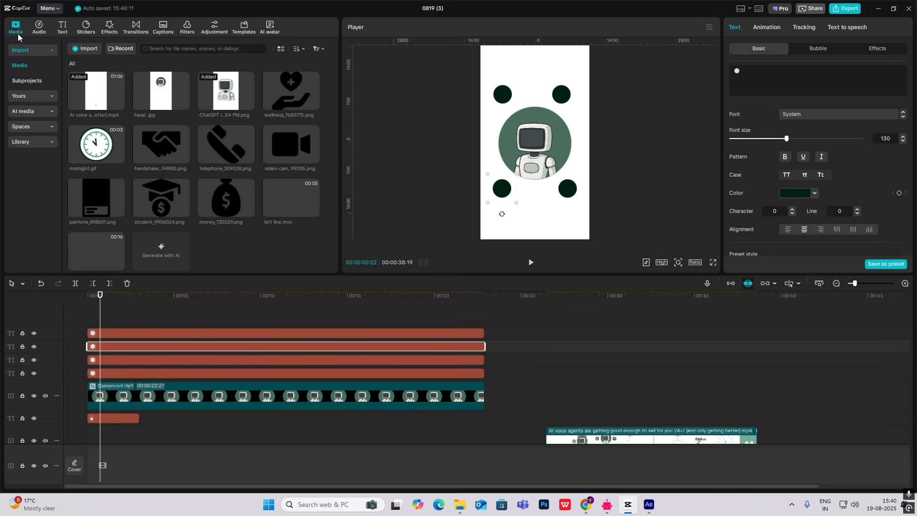
pyautogui.moveTo(277, 84); pyautogui.dragTo(485, 344)
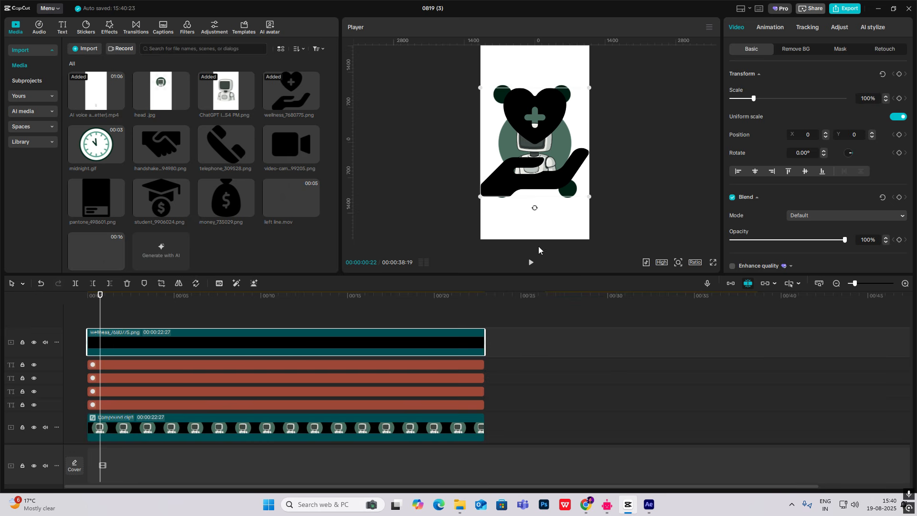
pyautogui.moveTo(592, 91); pyautogui.dragTo(504, 95)
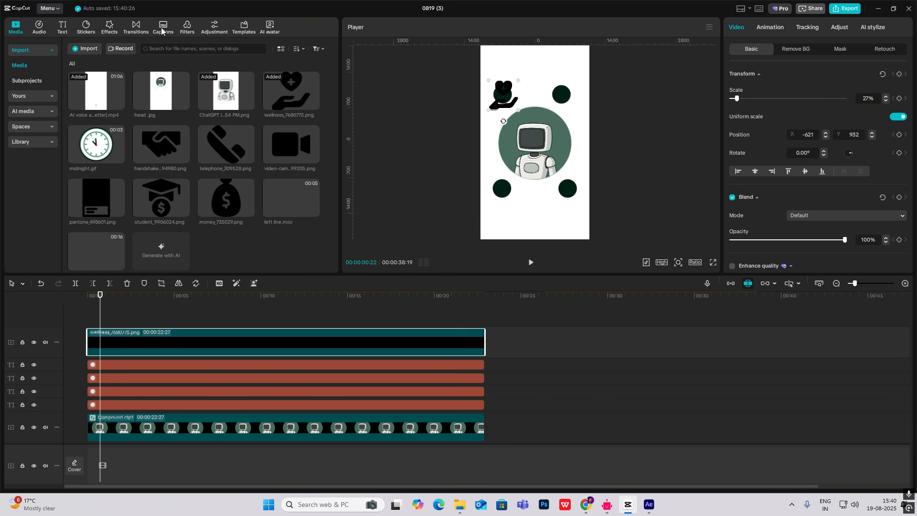
# Step: Apply the Negative filter to the wellness icon and scale it down to 11% so it fits inside its dot
pyautogui.click(188, 30)
pyautogui.moveTo(282, 96); pyautogui.dragTo(158, 340)
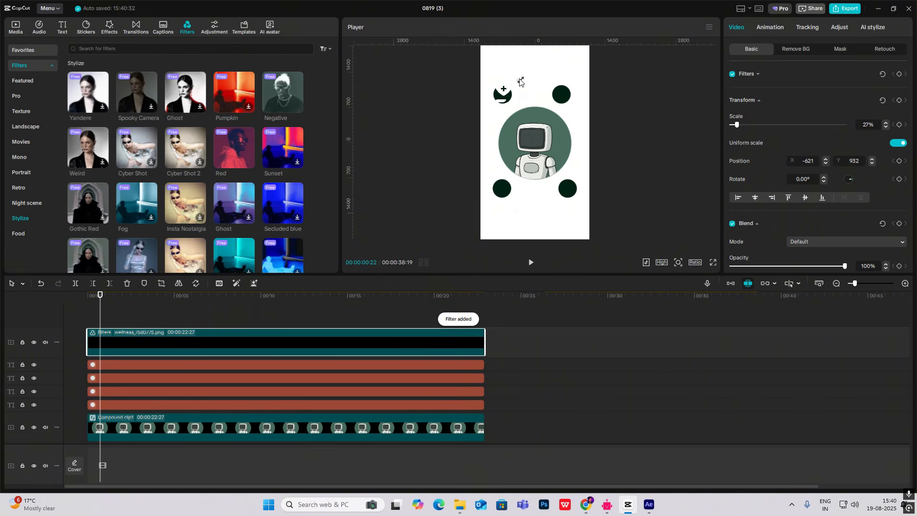
pyautogui.moveTo(509, 102); pyautogui.dragTo(511, 103)
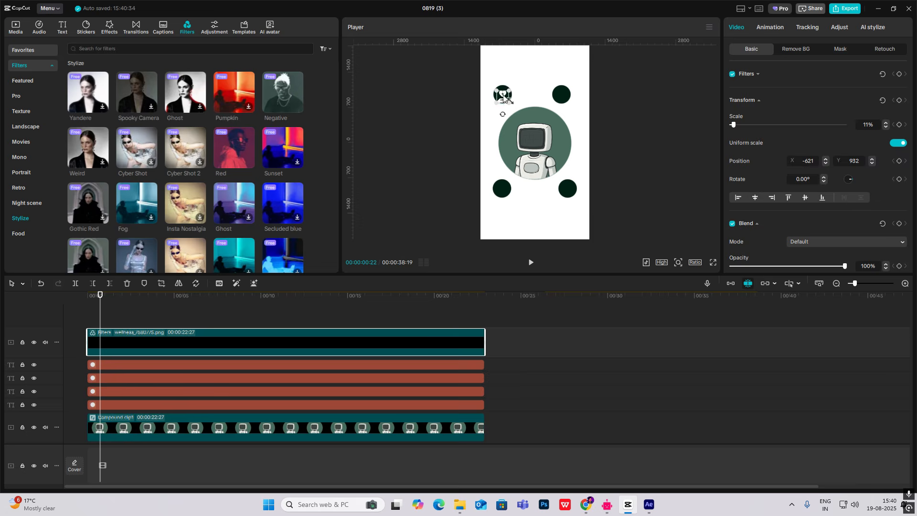
pyautogui.click(430, 115)
# Step: Add the video camera icon on a new top track, extend it to 00:00:22:27, and shrink it onto the lower-left dot
pyautogui.click(16, 27)
pyautogui.moveTo(225, 141); pyautogui.dragTo(91, 318)
pyautogui.moveTo(174, 343); pyautogui.dragTo(484, 343)
pyautogui.moveTo(589, 88); pyautogui.dragTo(543, 135)
pyautogui.moveTo(535, 143); pyautogui.dragTo(502, 188)
# Step: Add the student icon on a new top track, extend it to 00:00:22:27, and shrink it onto the lower-right dot
pyautogui.moveTo(161, 198); pyautogui.dragTo(91, 317)
pyautogui.moveTo(174, 342); pyautogui.dragTo(484, 358)
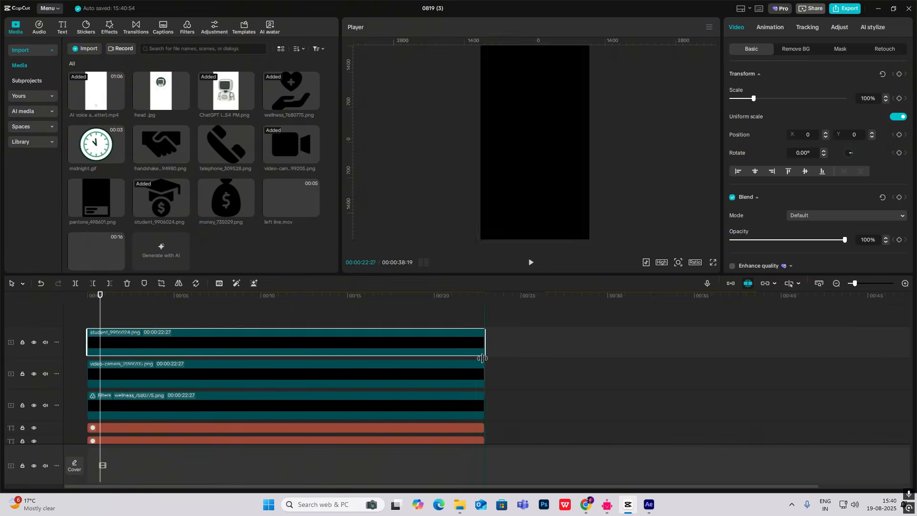
pyautogui.moveTo(589, 88); pyautogui.dragTo(542, 135)
pyautogui.moveTo(535, 143); pyautogui.dragTo(567, 188)
# Step: Add the money bag icon on a new top track, extend it to match the other layers, and shrink it onto the upper-right dot
pyautogui.moveTo(226, 198); pyautogui.dragTo(91, 318)
pyautogui.moveTo(174, 343); pyautogui.dragTo(484, 352)
pyautogui.moveTo(589, 88); pyautogui.dragTo(542, 135)
pyautogui.moveTo(535, 142); pyautogui.dragTo(562, 94)
# Step: Apply the Negative filter to the money, student and video camera icons
pyautogui.click(214, 28)
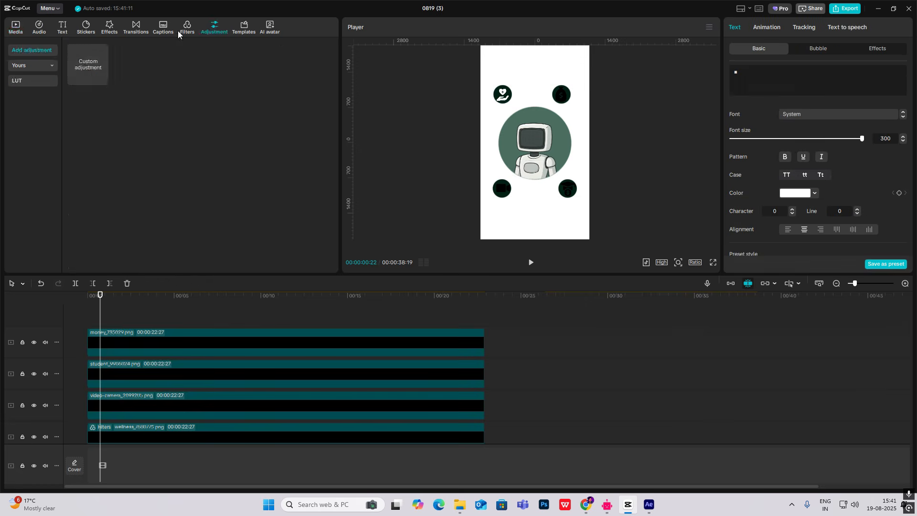
pyautogui.click(187, 27)
pyautogui.moveTo(282, 64); pyautogui.dragTo(158, 341)
pyautogui.moveTo(282, 64); pyautogui.dragTo(158, 374)
pyautogui.moveTo(282, 84); pyautogui.dragTo(205, 405)
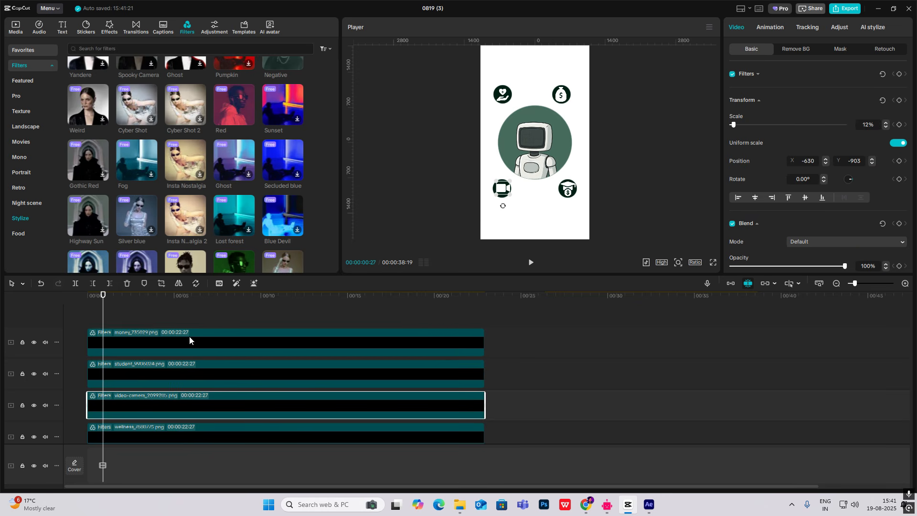
# Step: Identify the upper-right dot's layer and combine it with the money icon into a compound clip
pyautogui.scroll(-3, 172, 353)
pyautogui.scroll(-2, 167, 361)
pyautogui.click(116, 385)
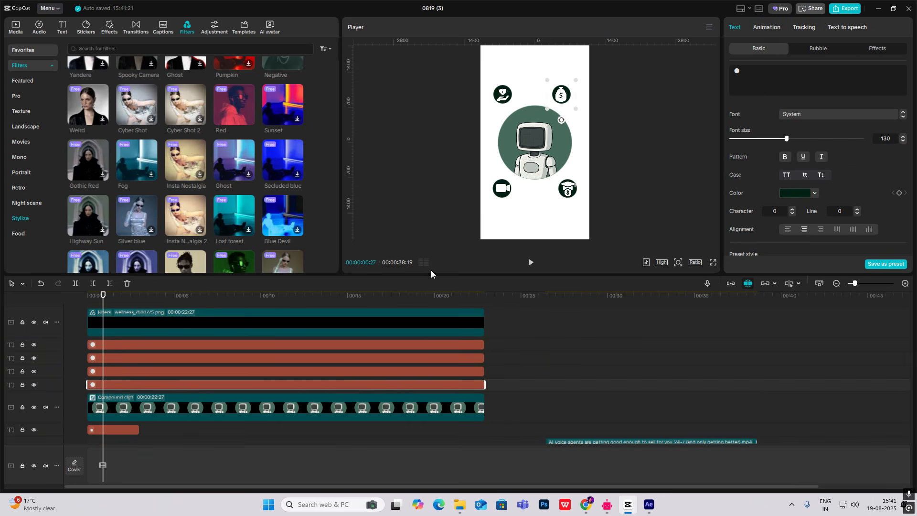
pyautogui.scroll(5, 131, 373)
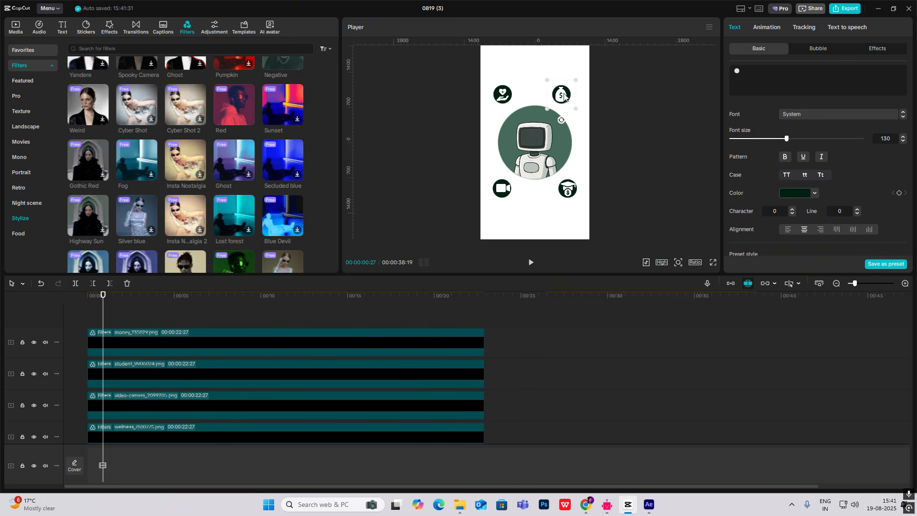
pyautogui.scroll(-2, 132, 334)
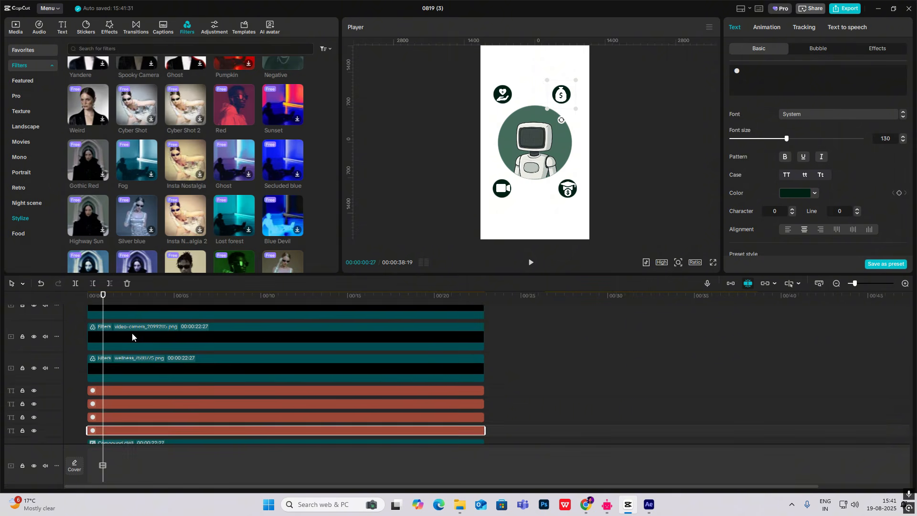
pyautogui.scroll(2, 133, 342)
pyautogui.click(134, 342)
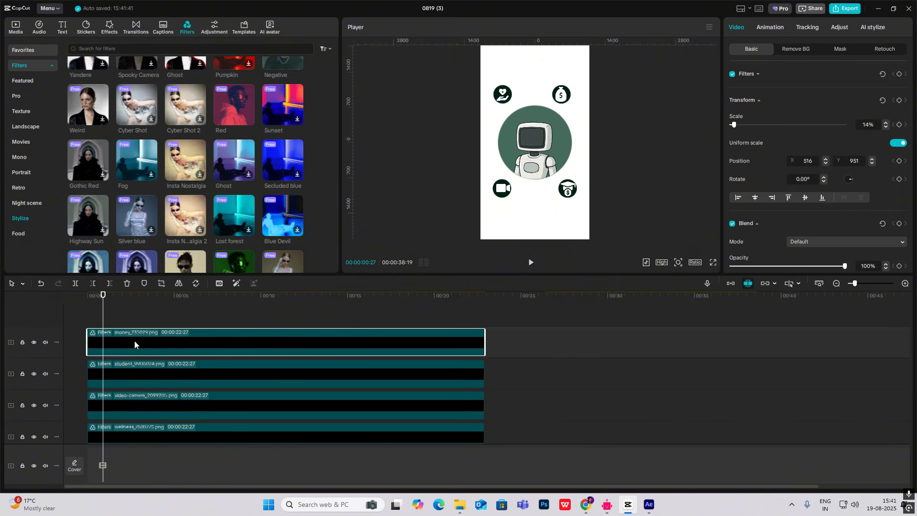
pyautogui.scroll(-3, 135, 339)
pyautogui.scroll(-1, 137, 341)
pyautogui.click(142, 396)
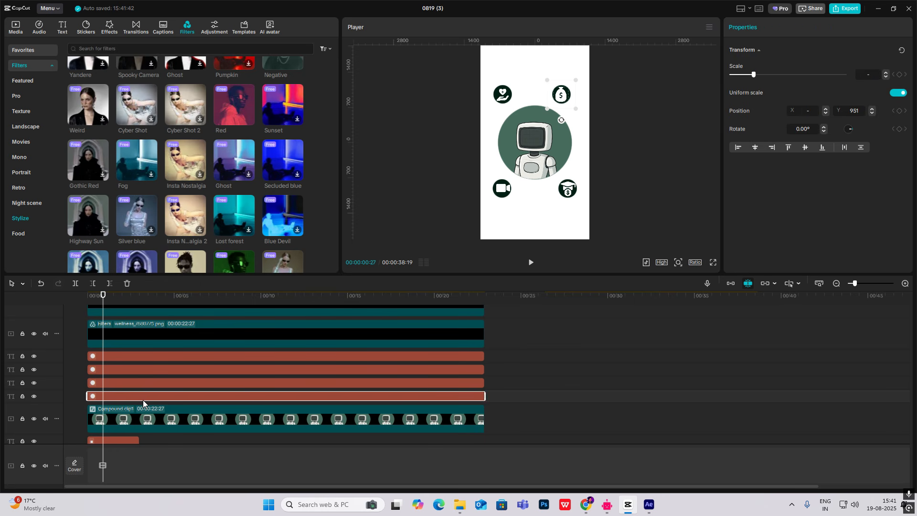
pyautogui.scroll(-4, 144, 396)
pyautogui.click(153, 365)
# Step: Toggle the student icon's visibility to identify it, and combine it with the lower-right dot into a compound clip
pyautogui.scroll(8, 144, 348)
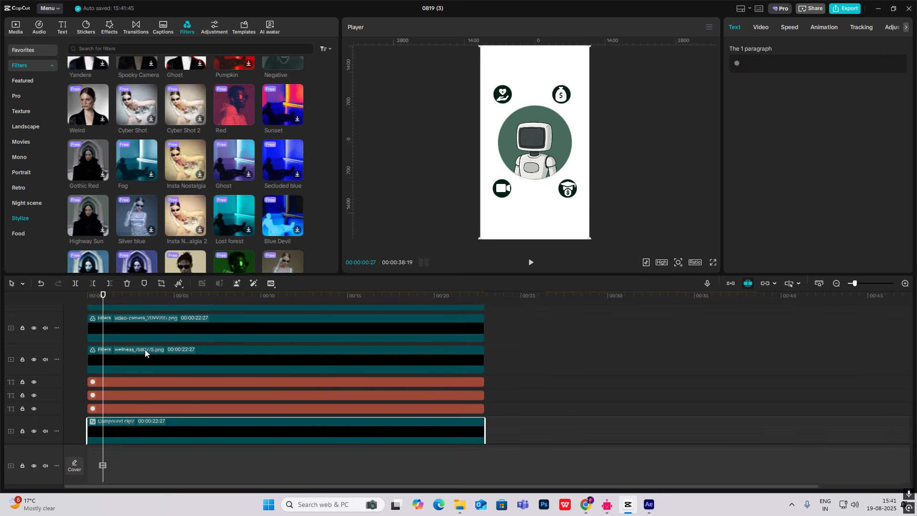
pyautogui.click(139, 343)
pyautogui.press('v')
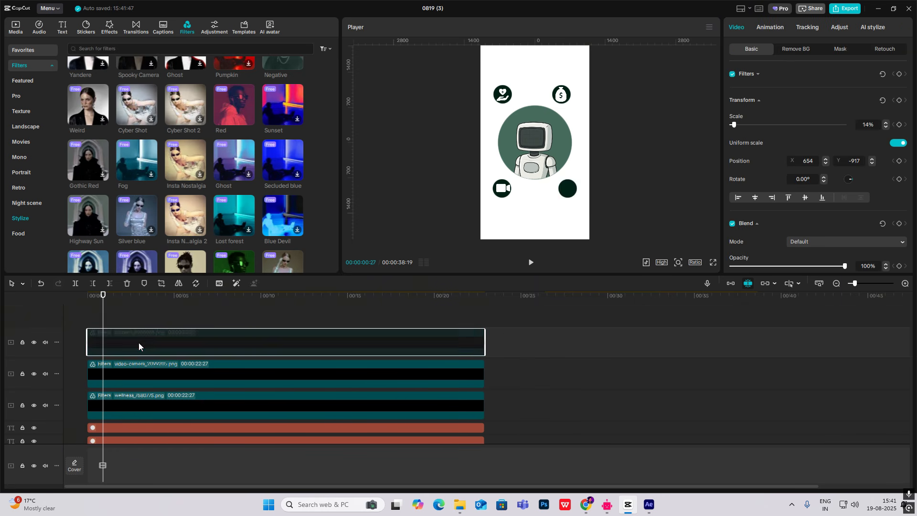
pyautogui.press('v')
pyautogui.scroll(-5, 138, 343)
pyautogui.click(126, 398)
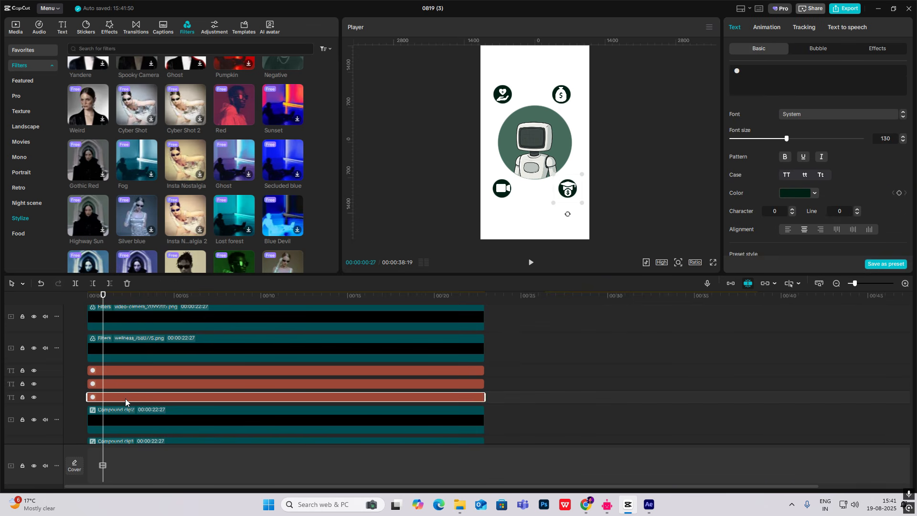
pyautogui.scroll(5, 125, 397)
pyautogui.click(136, 346)
pyautogui.scroll(-5, 138, 360)
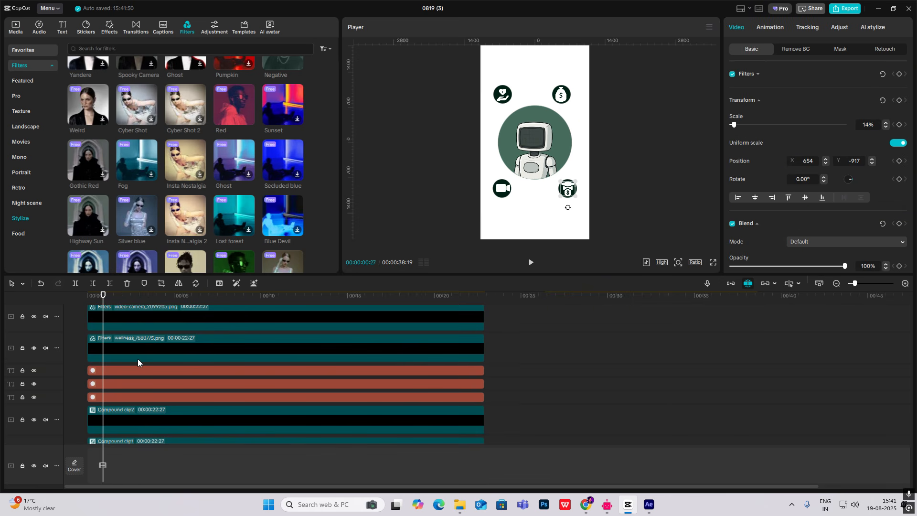
pyautogui.click(125, 399)
pyautogui.hotkey('alt', 'g')
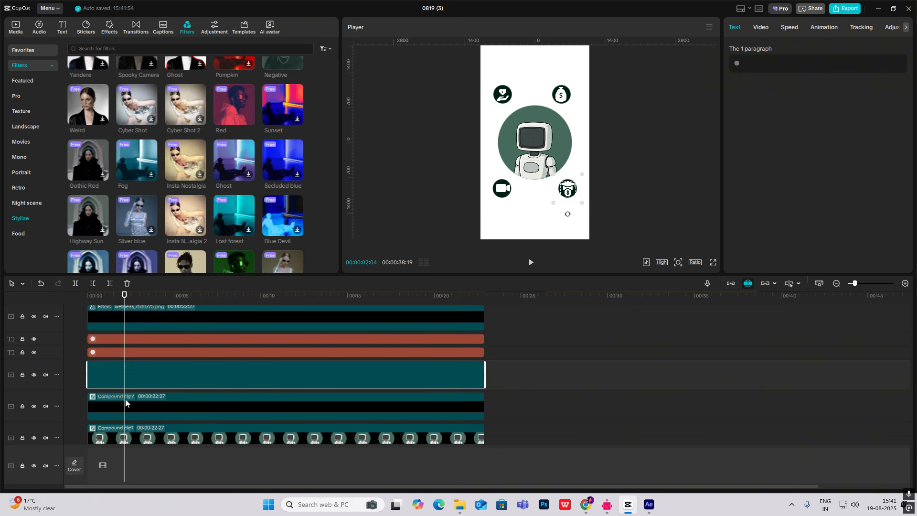
# Step: Combine the video camera and wellness icons with their respective dots into two separate compound clips
pyautogui.scroll(4, 132, 389)
pyautogui.click(147, 333)
pyautogui.keyDown('ctrl'); pyautogui.click(123, 397); pyautogui.keyUp('ctrl')
pyautogui.hotkey('alt', 'g')
pyautogui.scroll(-5, 145, 354)
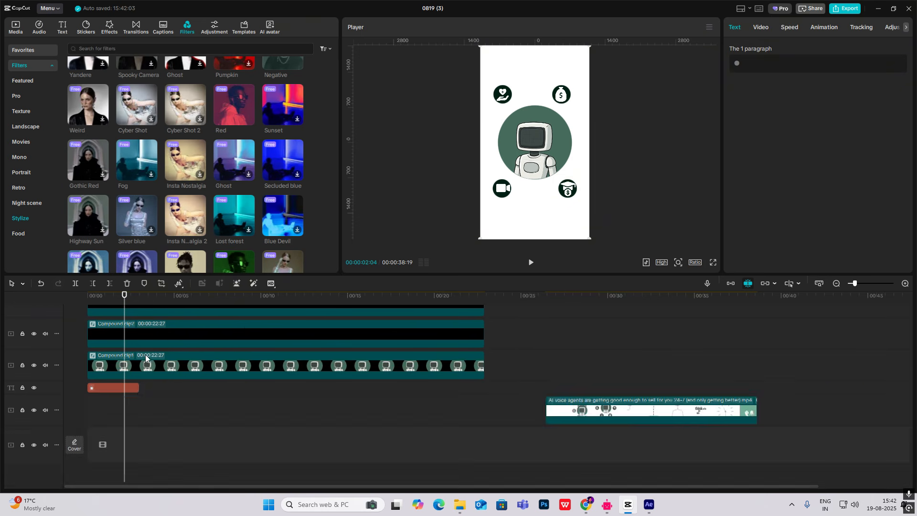
# Step: Add transform and blend keyframes to the wellness icon's compound clip at 00:00:00:13
pyautogui.scroll(3, 105, 343)
pyautogui.moveTo(124, 300); pyautogui.dragTo(95, 300)
pyautogui.scroll(1, 108, 347)
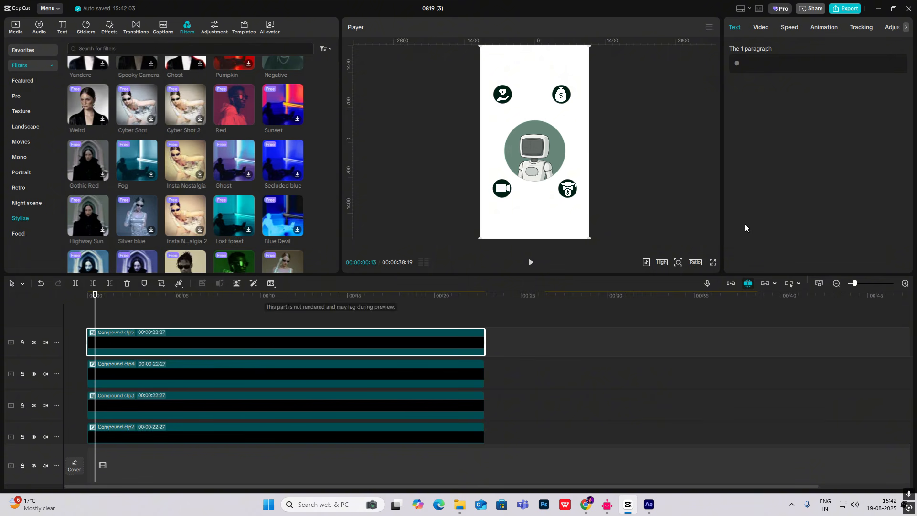
pyautogui.click(758, 29)
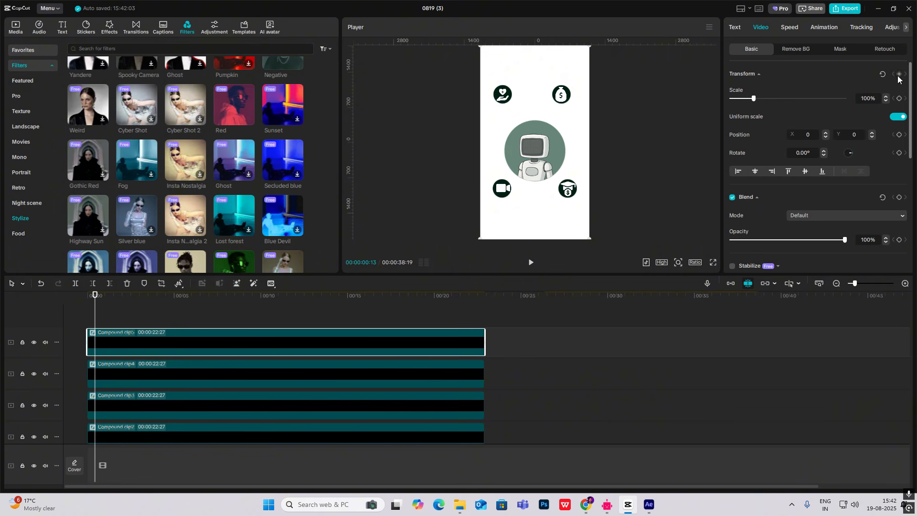
pyautogui.click(899, 75)
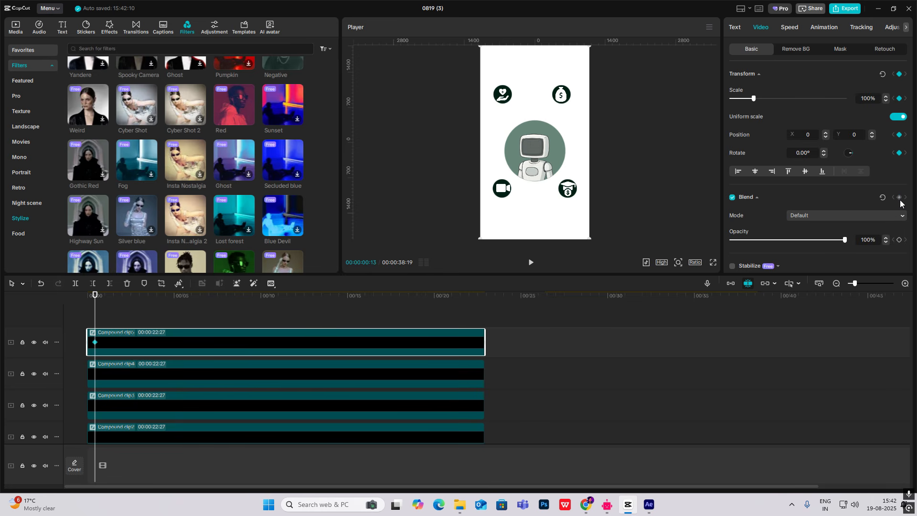
# Step: Add transform and blend keyframes to the video camera icon's compound clip at 00:00:00:13
pyautogui.click(172, 374)
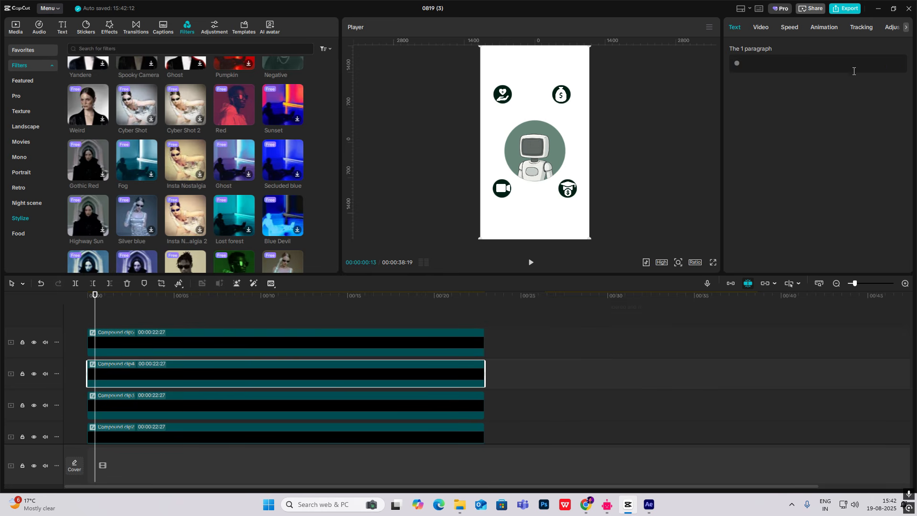
pyautogui.click(760, 27)
pyautogui.click(899, 74)
pyautogui.click(899, 196)
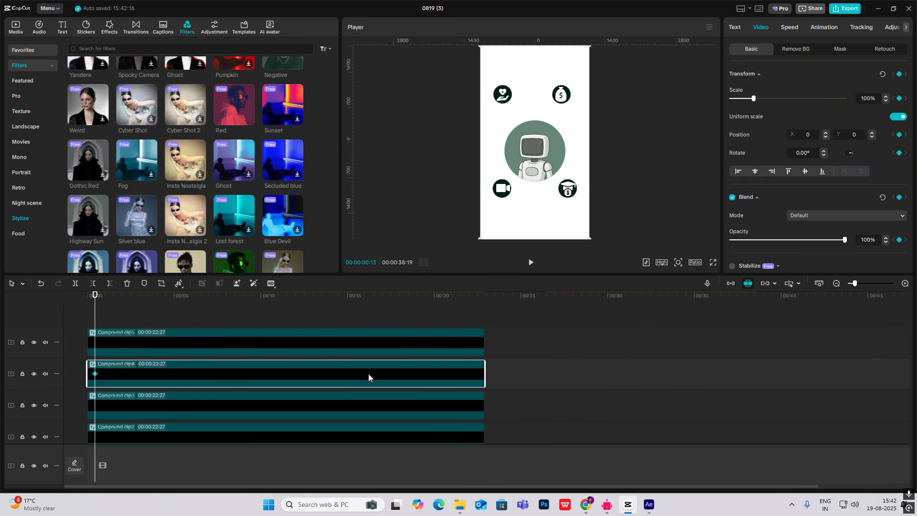
# Step: Add transform and blend keyframes to the student icon's compound clip at 00:00:00:13
pyautogui.scroll(-1, 159, 387)
pyautogui.click(130, 377)
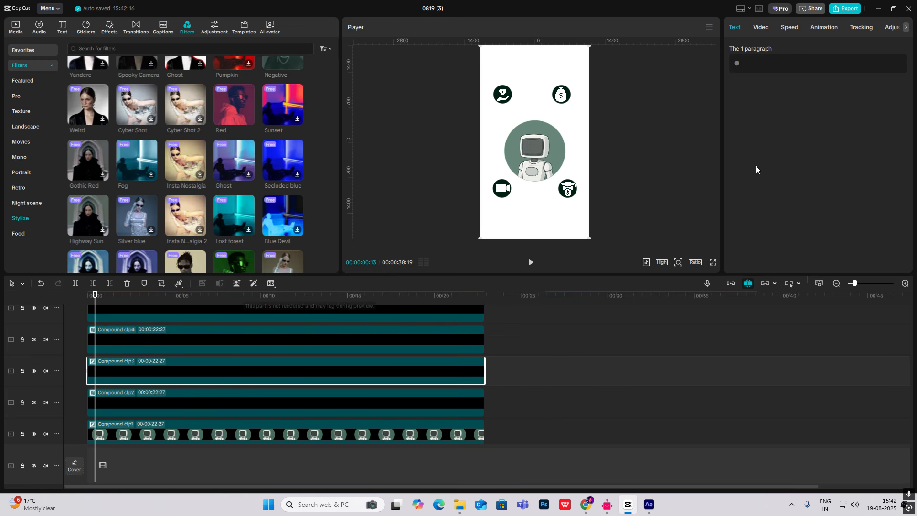
pyautogui.click(768, 27)
pyautogui.click(899, 74)
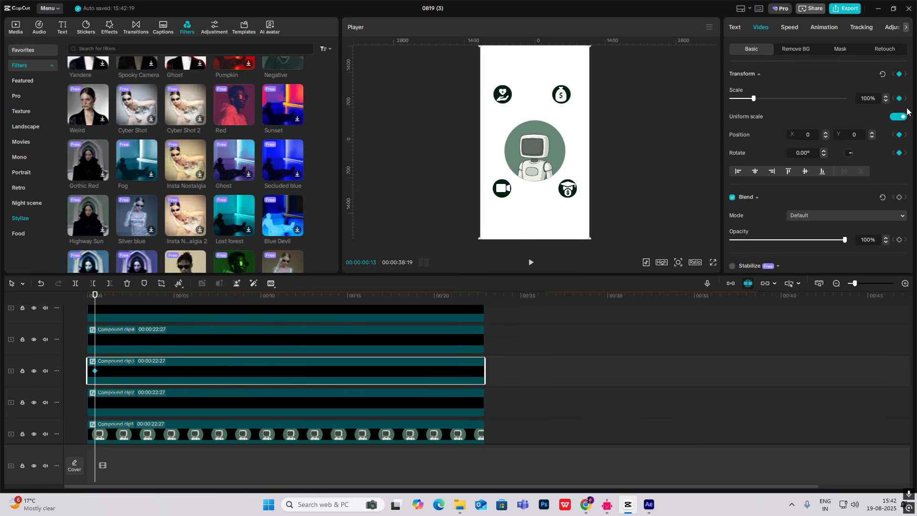
pyautogui.click(899, 197)
# Step: Keyframe the wellness clip's resting state at 00:00:01:21, and at 00:00:00:13 move it to X 583, Y -1092 with 0% opacity
pyautogui.click(899, 75)
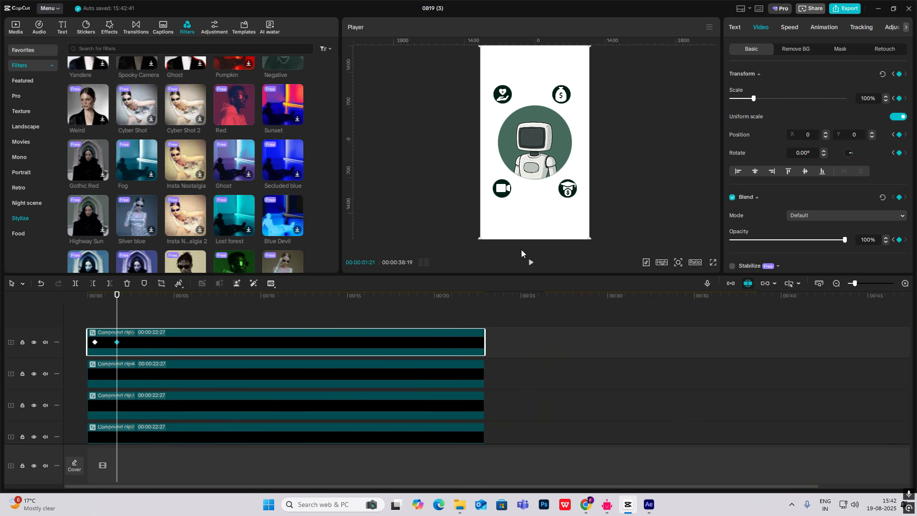
pyautogui.moveTo(117, 326); pyautogui.dragTo(95, 325)
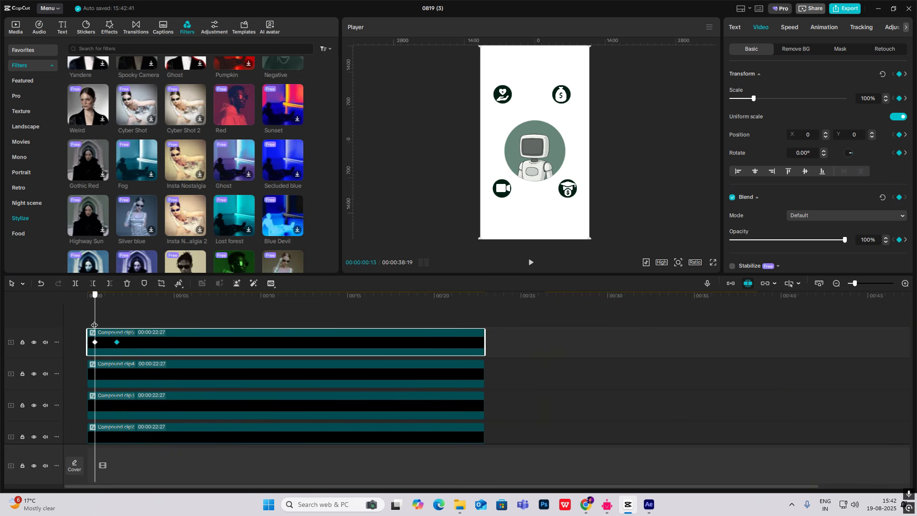
pyautogui.moveTo(517, 107); pyautogui.dragTo(547, 165)
pyautogui.moveTo(764, 240); pyautogui.dragTo(731, 240)
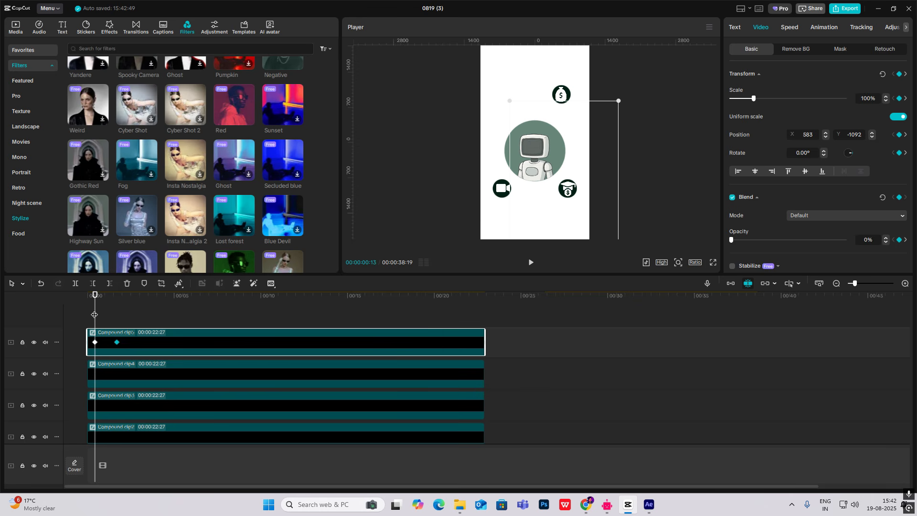
pyautogui.moveTo(101, 315); pyautogui.dragTo(118, 329)
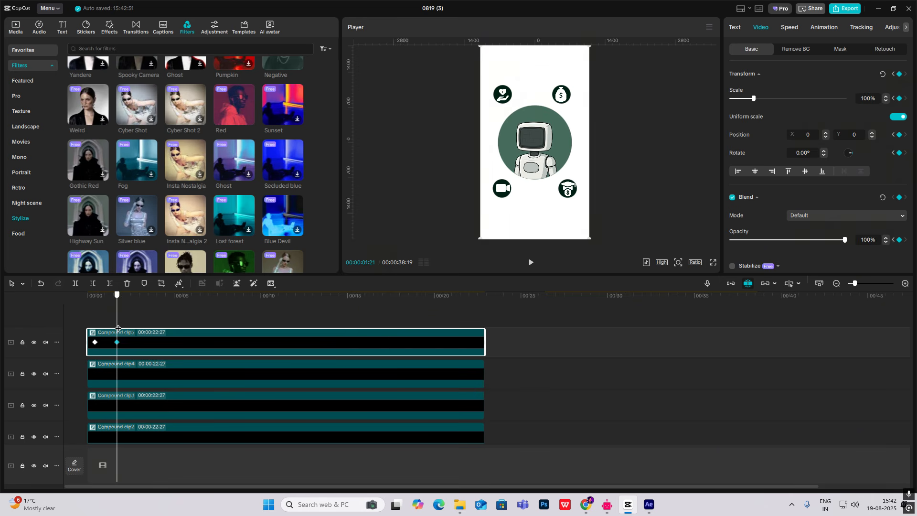
pyautogui.scroll(-1, 148, 323)
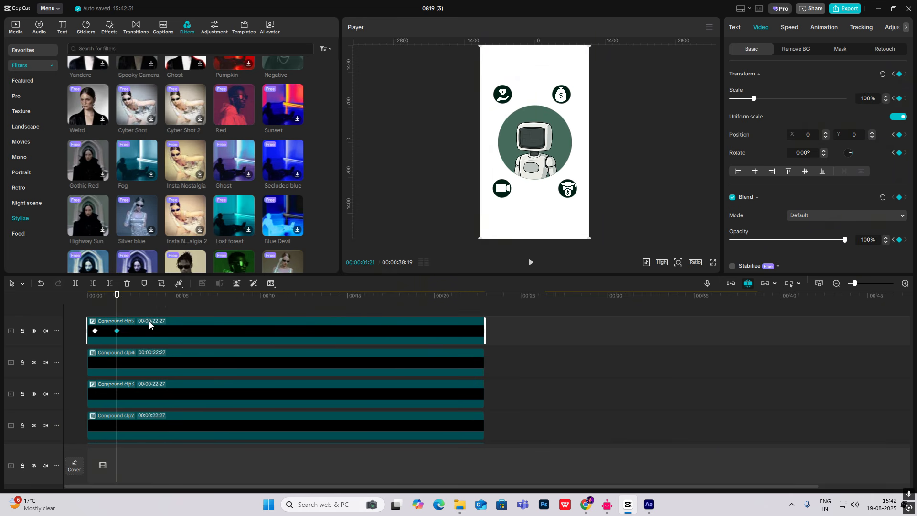
# Step: Apply the Cubic Out preset curve to the X and Y position keyframes of the wellness icon's compound clip
pyautogui.hotkey('alt', 'k')
pyautogui.scroll(4, 151, 322)
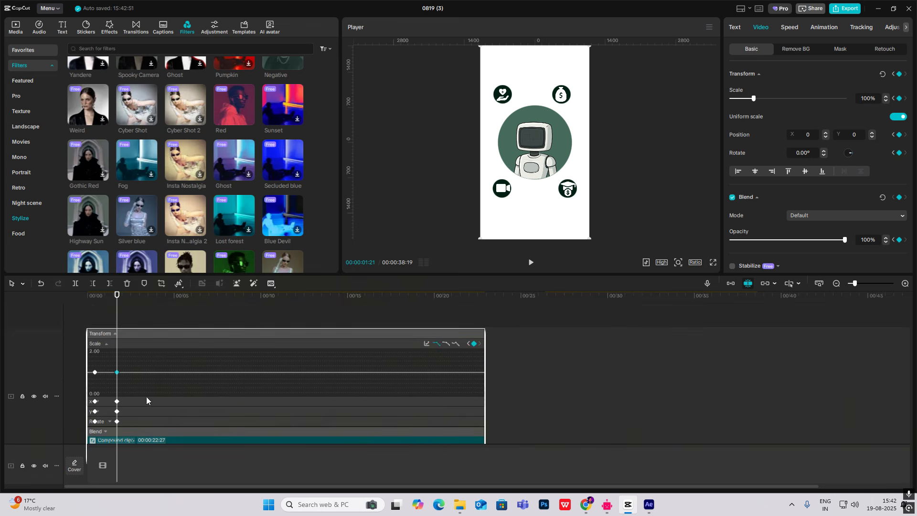
pyautogui.click(99, 401)
pyautogui.click(427, 354)
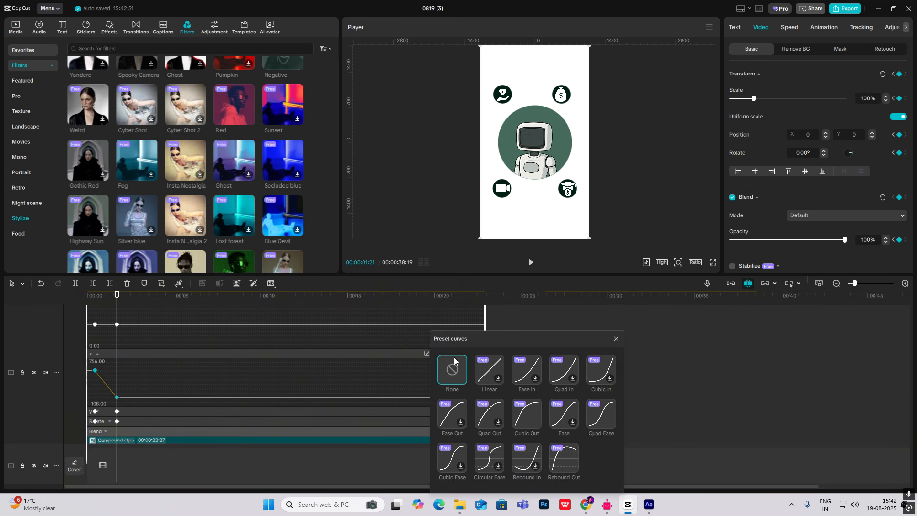
pyautogui.click(591, 378)
pyautogui.click(616, 339)
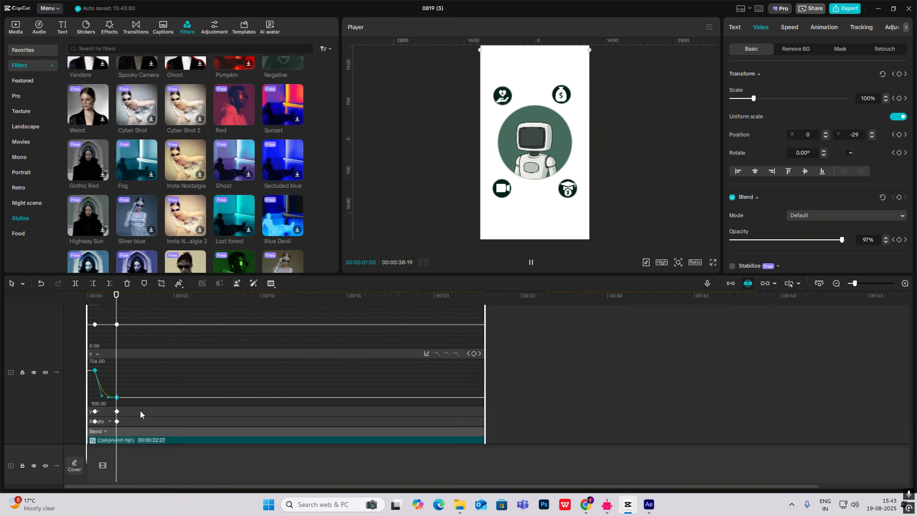
pyautogui.click(98, 411)
pyautogui.click(426, 363)
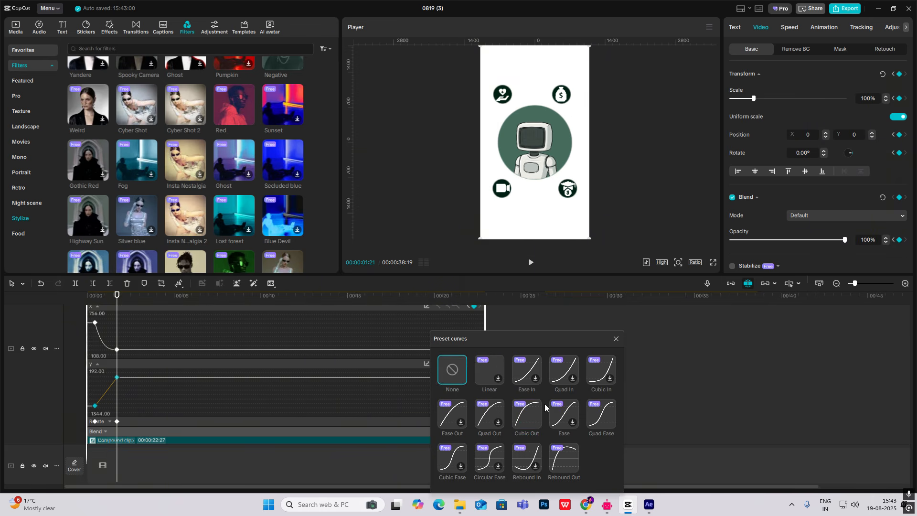
pyautogui.click(482, 363)
# Step: Apply the Cubic Out preset curve to the wellness clip's opacity keyframes and close its curve editor
pyautogui.click(122, 418)
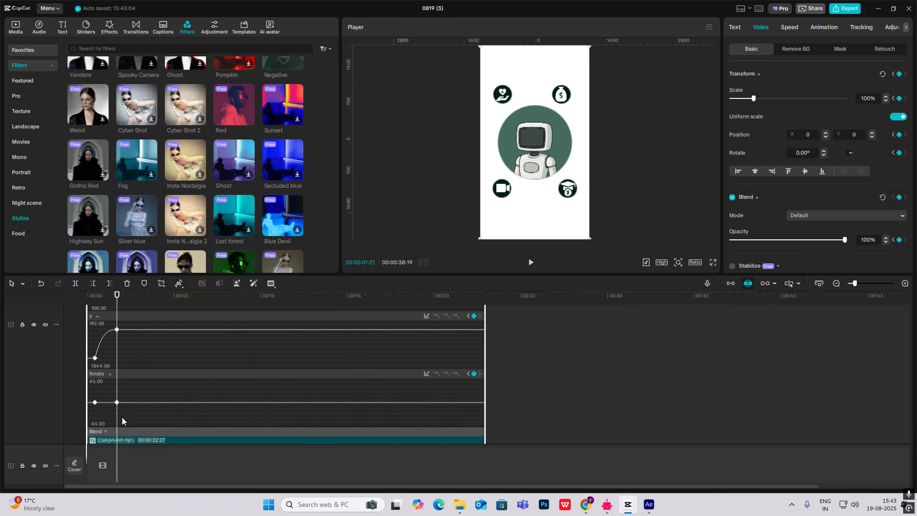
pyautogui.click(109, 429)
pyautogui.click(426, 384)
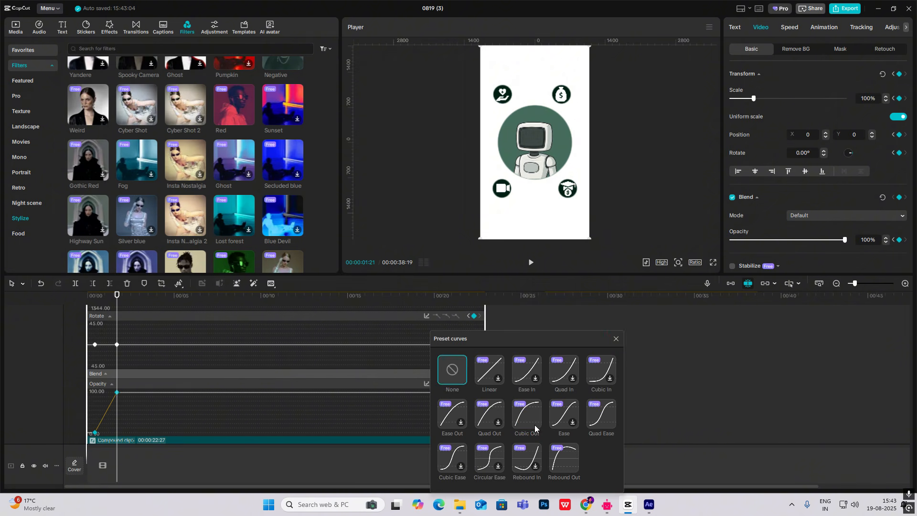
pyautogui.click(616, 340)
pyautogui.hotkey('alt', 'k')
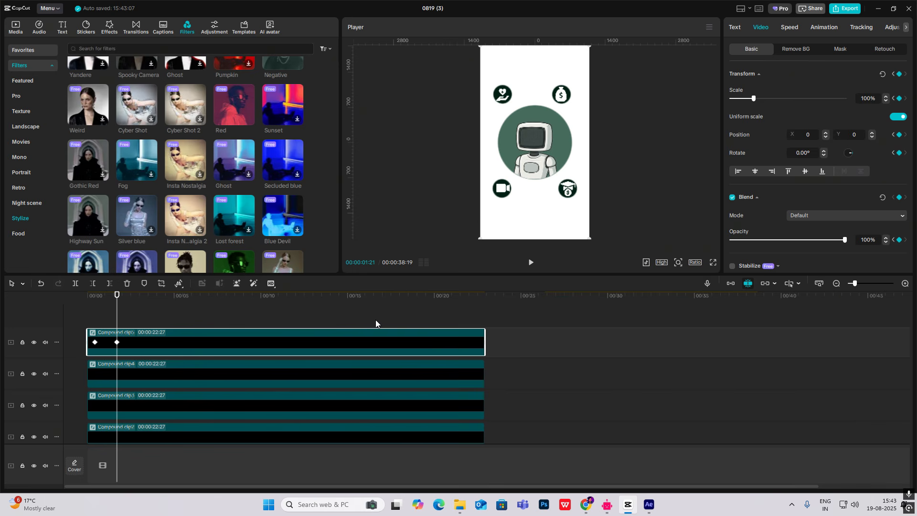
# Step: Move the wellness icon's compound clip to the track beneath the robot's compound clip
pyautogui.scroll(-2, 147, 361)
pyautogui.scroll(2, 148, 360)
pyautogui.click(98, 316)
pyautogui.click(112, 338)
pyautogui.moveTo(153, 345); pyautogui.dragTo(145, 386)
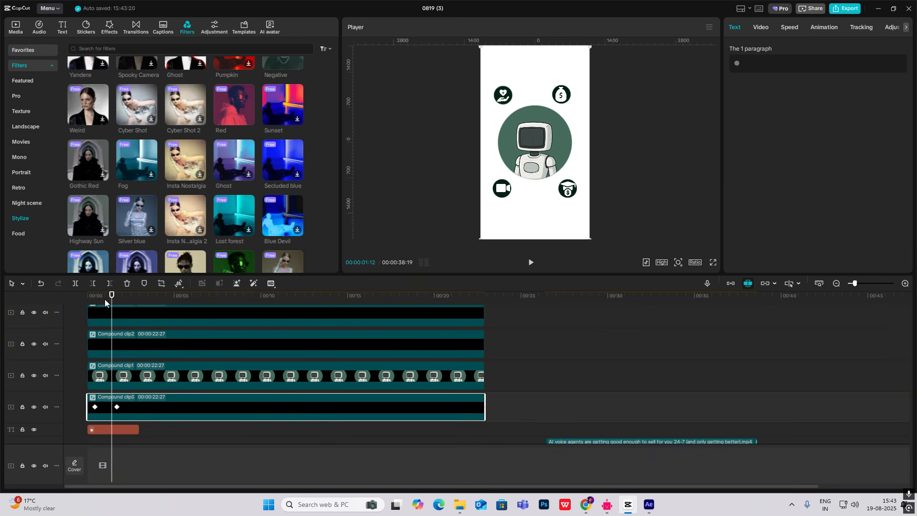
# Step: At the first keyframe time, move the video camera icon onto the middle of the robot's circle
pyautogui.moveTo(105, 301); pyautogui.dragTo(98, 302)
pyautogui.moveTo(110, 295); pyautogui.dragTo(95, 296)
pyautogui.scroll(3, 136, 329)
pyautogui.click(136, 337)
pyautogui.moveTo(501, 188); pyautogui.dragTo(531, 152)
pyautogui.click(485, 347)
# Step: Keyframe the student icon's move and fade-in, and apply the Cubic Out preset curve to its opacity keyframes
pyautogui.moveTo(95, 295); pyautogui.dragTo(117, 298)
pyautogui.click(616, 340)
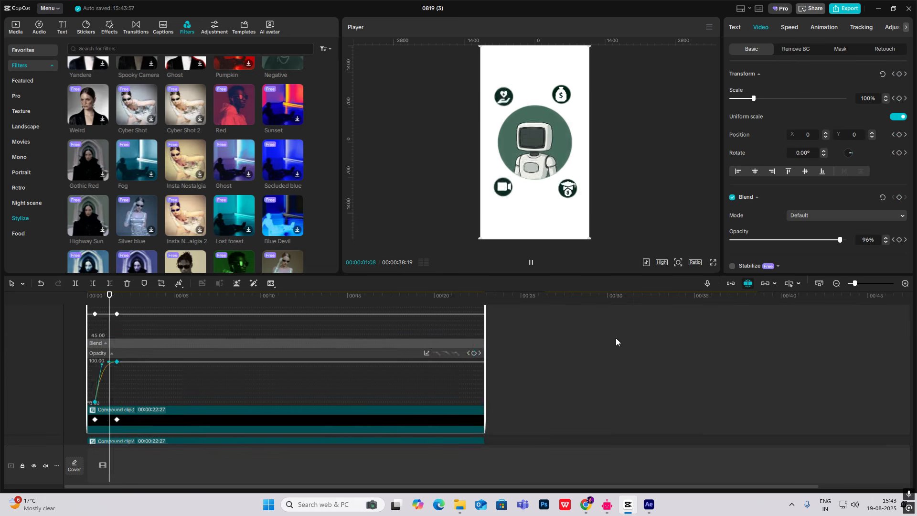
pyautogui.click(526, 416)
pyautogui.click(618, 341)
# Step: Move the money bag icon onto the middle of the robot's circle for its starting keyframe and close the clip's curve editor
pyautogui.moveTo(562, 94); pyautogui.dragTo(535, 147)
pyautogui.click(111, 377)
pyautogui.hotkey('alt', 'k')
pyautogui.click(118, 315)
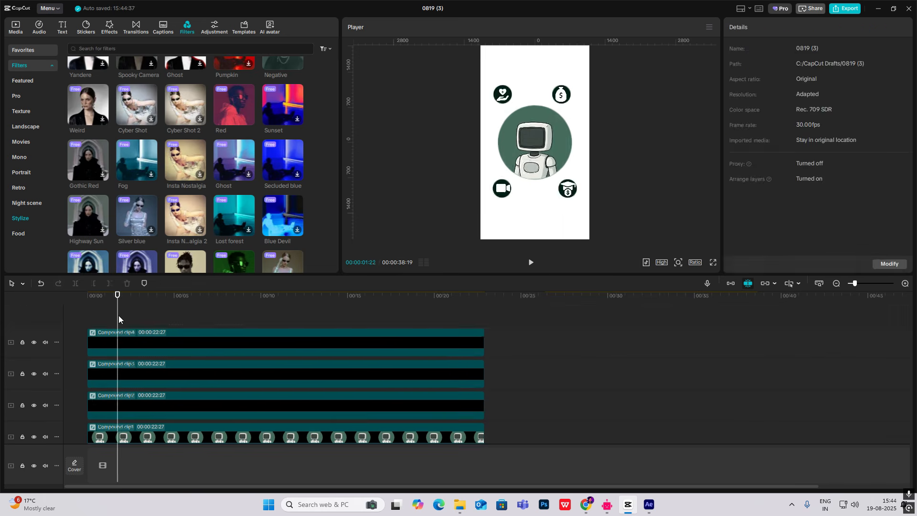
# Step: Move the robot's compound clip to the track above all four icon clips
pyautogui.scroll(-5, 119, 363)
pyautogui.moveTo(516, 425); pyautogui.dragTo(458, 348)
pyautogui.click(87, 296)
# Step: Stagger the money bag, student and video camera clips in that order, with the last starting about one second in
pyautogui.scroll(-3, 95, 355)
pyautogui.scroll(3, 120, 359)
pyautogui.scroll(-2, 122, 354)
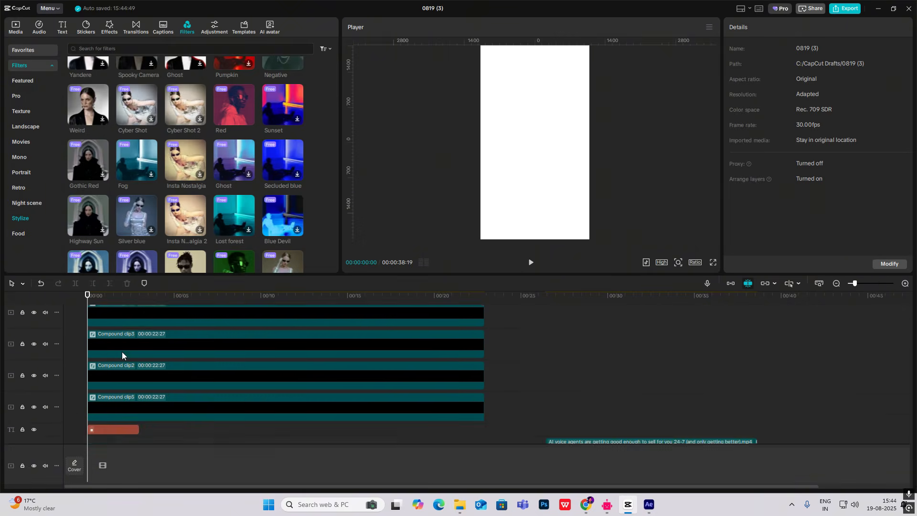
pyautogui.scroll(2, 122, 351)
pyautogui.scroll(-1, 109, 415)
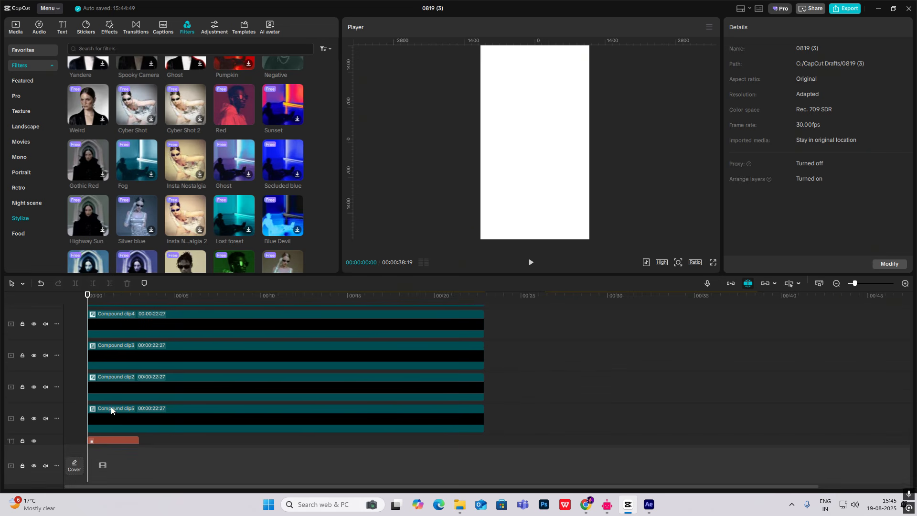
pyautogui.click(113, 386)
pyautogui.moveTo(114, 355); pyautogui.dragTo(123, 357)
pyautogui.moveTo(114, 326); pyautogui.dragTo(136, 331)
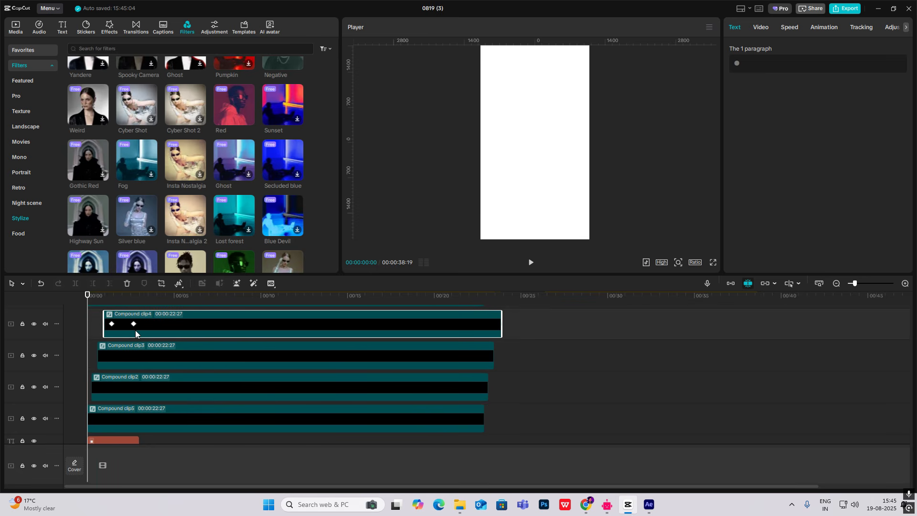
# Step: Preview the staggered icon animation and compare its movement and timing with the reference AI voice agents video
pyautogui.press('space')
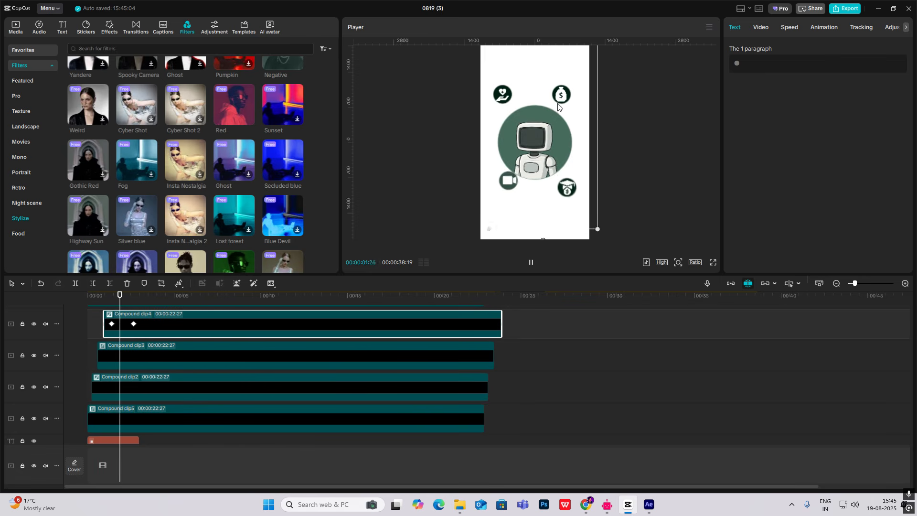
pyautogui.press('space')
pyautogui.scroll(-1, 542, 381)
pyautogui.click(565, 366)
pyautogui.moveTo(565, 368); pyautogui.dragTo(588, 374)
pyautogui.press('space')
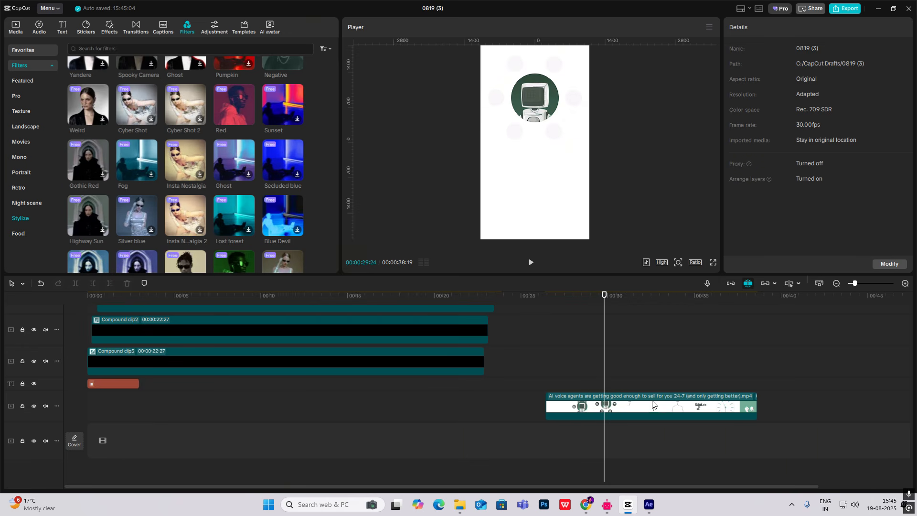
pyautogui.moveTo(602, 388); pyautogui.dragTo(88, 382)
pyautogui.scroll(4, 126, 358)
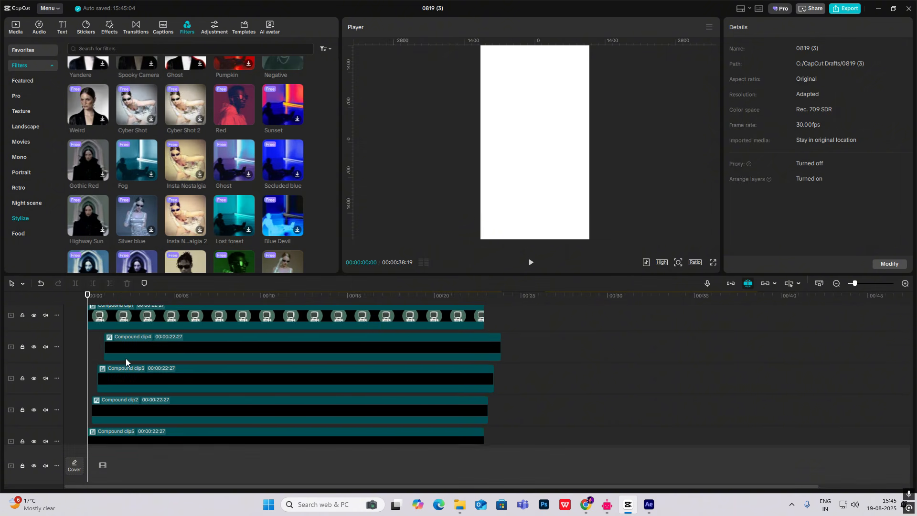
pyautogui.moveTo(88, 314); pyautogui.dragTo(132, 342)
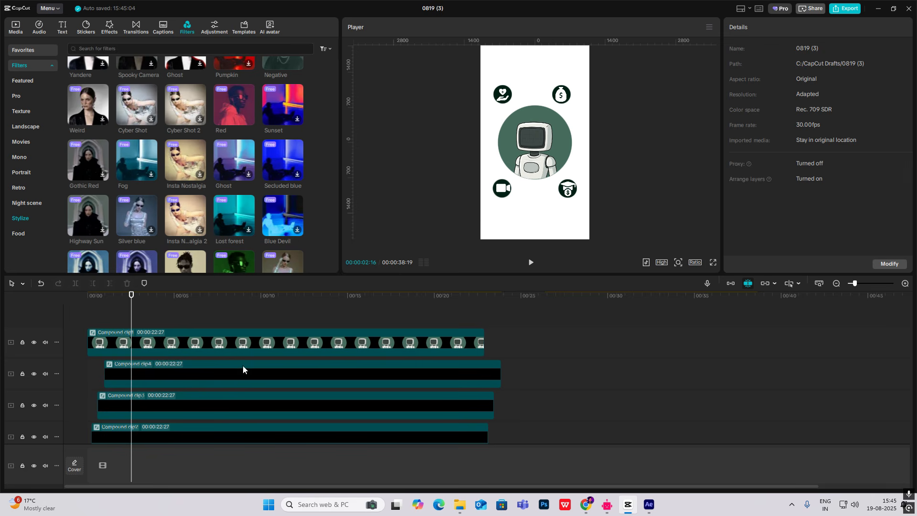
pyautogui.scroll(-5, 591, 428)
pyautogui.click(563, 377)
pyautogui.moveTo(563, 376); pyautogui.dragTo(133, 331)
pyautogui.scroll(5, 143, 352)
pyautogui.scroll(-1, 143, 329)
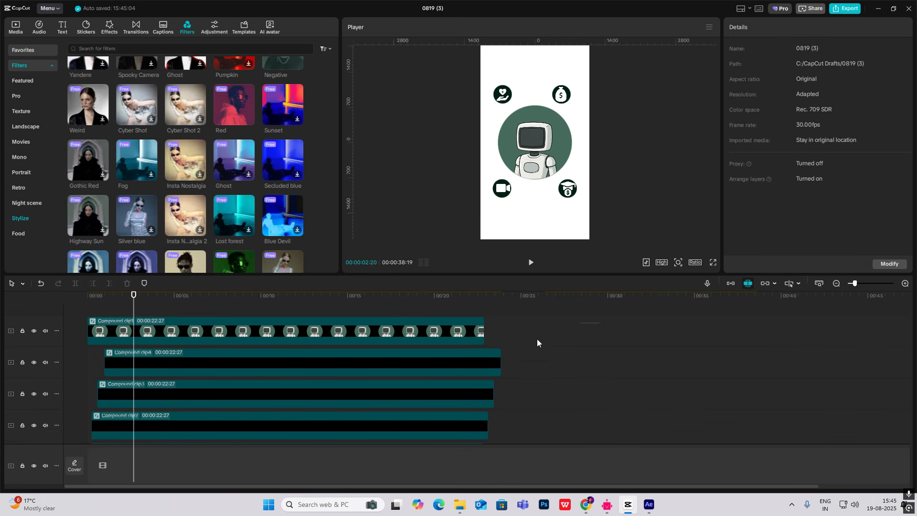
# Step: Combine the robot and four icon clips into one compound clip and add a transform keyframe at 00:00:02:12
pyautogui.moveTo(537, 339); pyautogui.dragTo(147, 389)
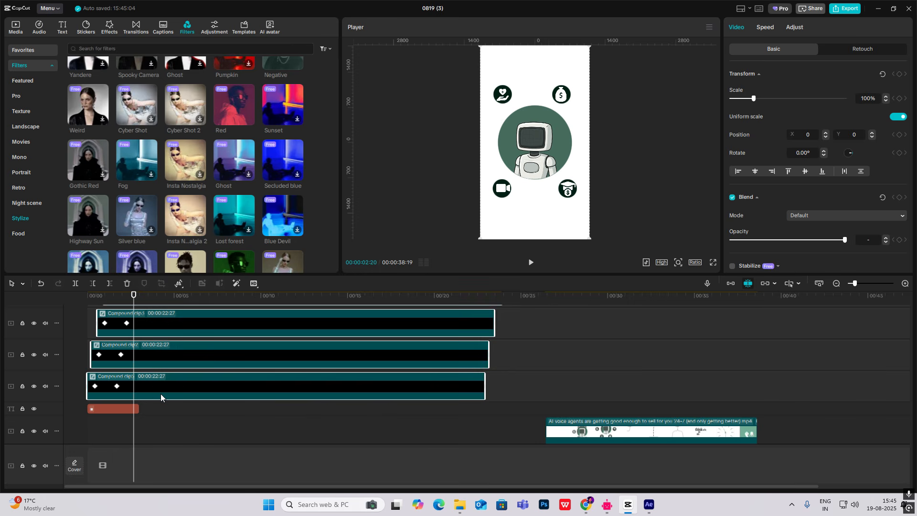
pyautogui.hotkey('alt', 'g')
pyautogui.click(117, 314)
pyautogui.moveTo(113, 317); pyautogui.dragTo(129, 344)
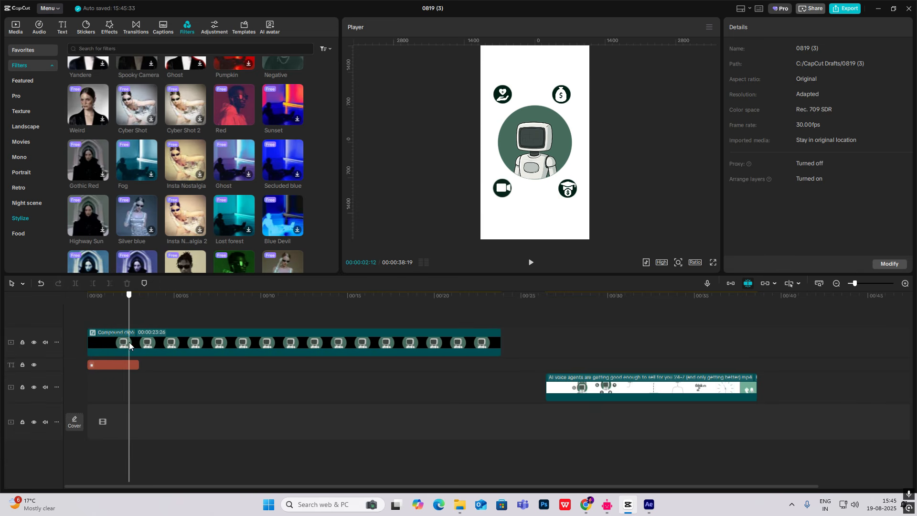
pyautogui.click(133, 343)
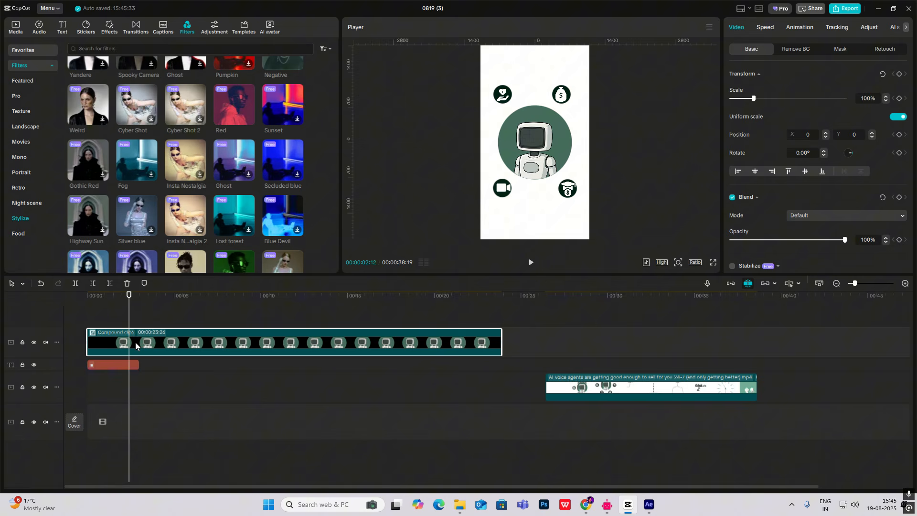
pyautogui.click(901, 74)
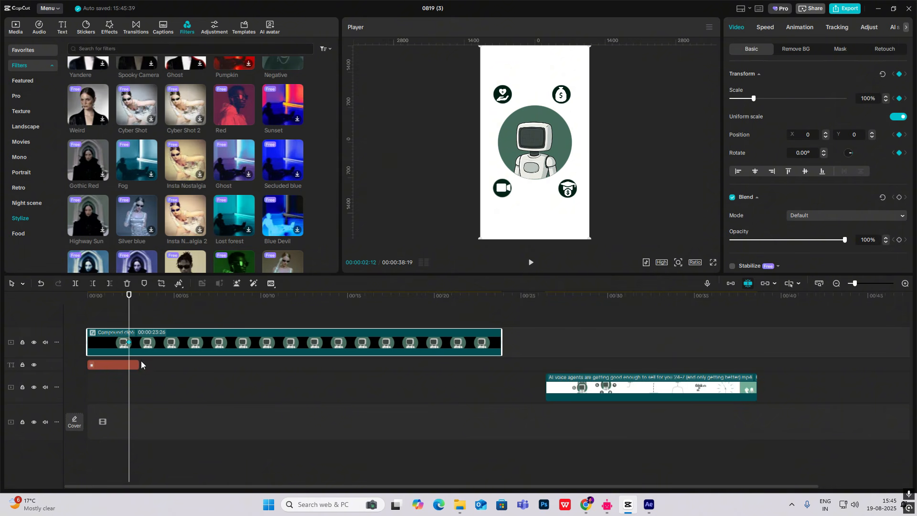
# Step: Extend the background text clip to about 10 seconds, and move the new compound clip up to Y 714 at 00:00:04:11
pyautogui.moveTo(141, 365); pyautogui.dragTo(261, 365)
pyautogui.moveTo(131, 319); pyautogui.dragTo(165, 336)
pyautogui.click(165, 336)
pyautogui.moveTo(540, 172); pyautogui.dragTo(540, 134)
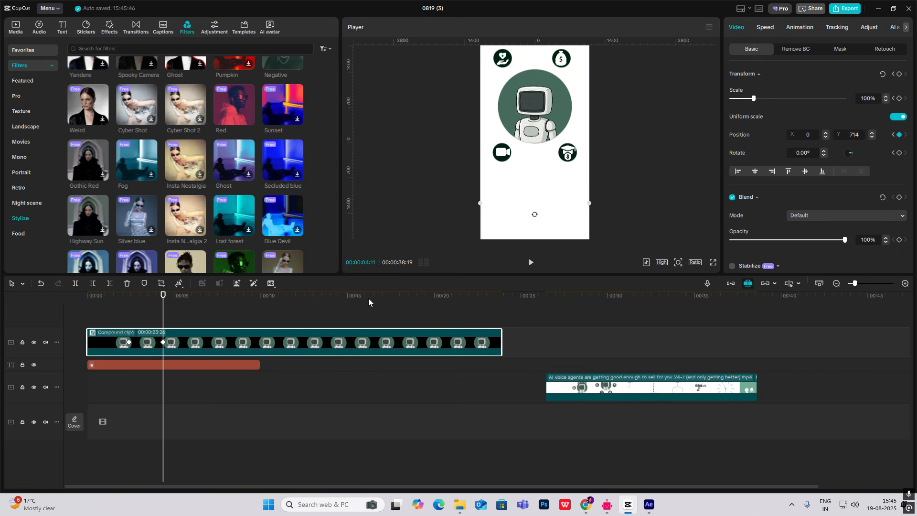
# Step: Apply the Cubic Out preset curve to the Y position keyframes of the combined compound clip
pyautogui.hotkey('alt', 'k')
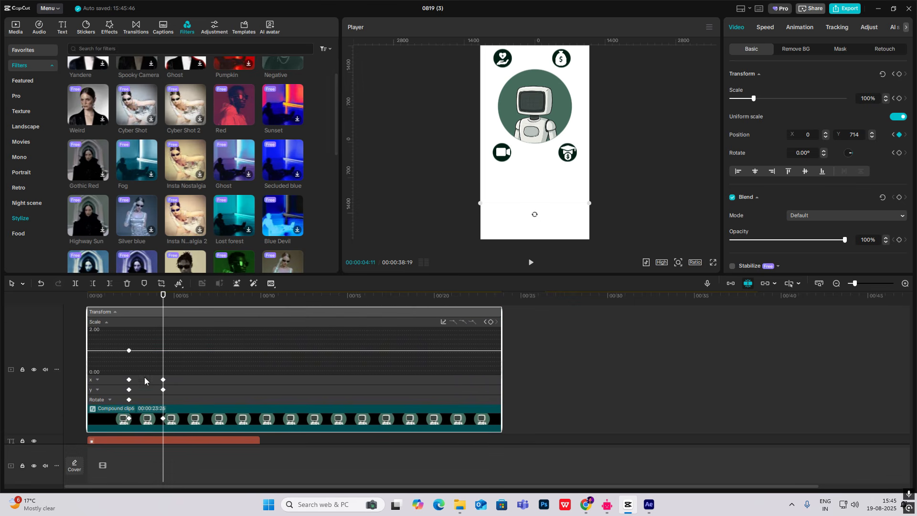
pyautogui.click(144, 378)
pyautogui.click(143, 386)
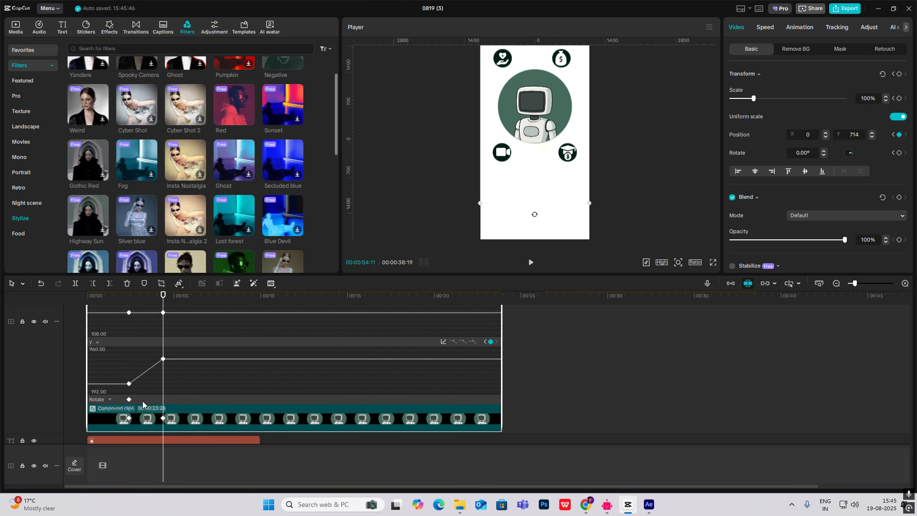
pyautogui.click(147, 375)
pyautogui.click(443, 342)
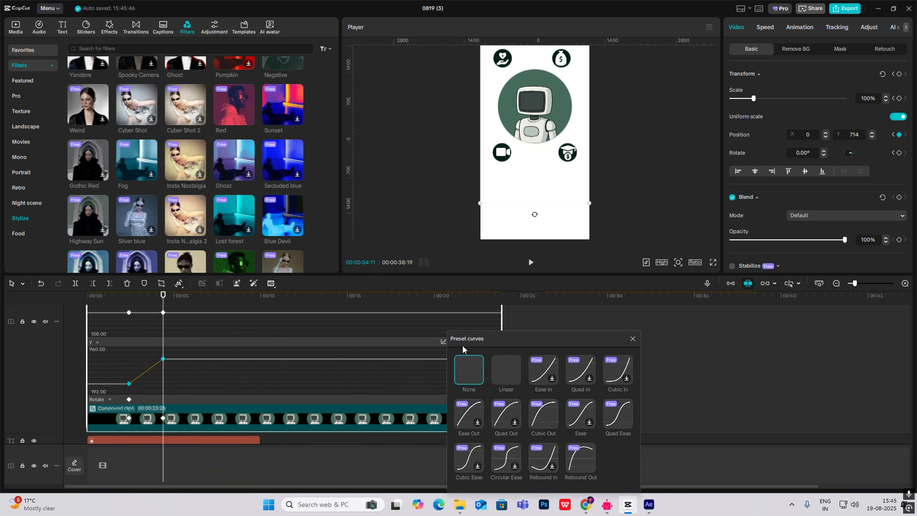
pyautogui.click(538, 412)
pyautogui.click(632, 338)
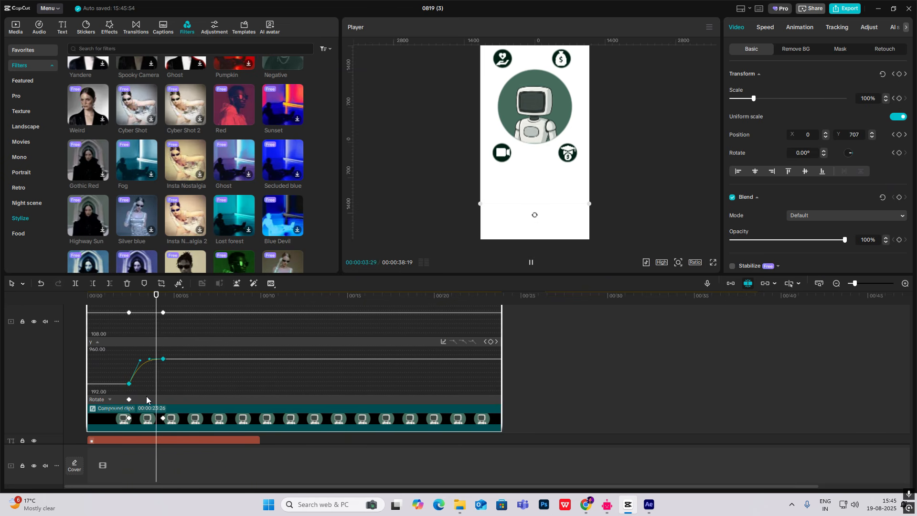
# Step: Shift the combined clip's end position keyframe earlier to about 00:00:03:21 and preview the upward move
pyautogui.click(162, 397)
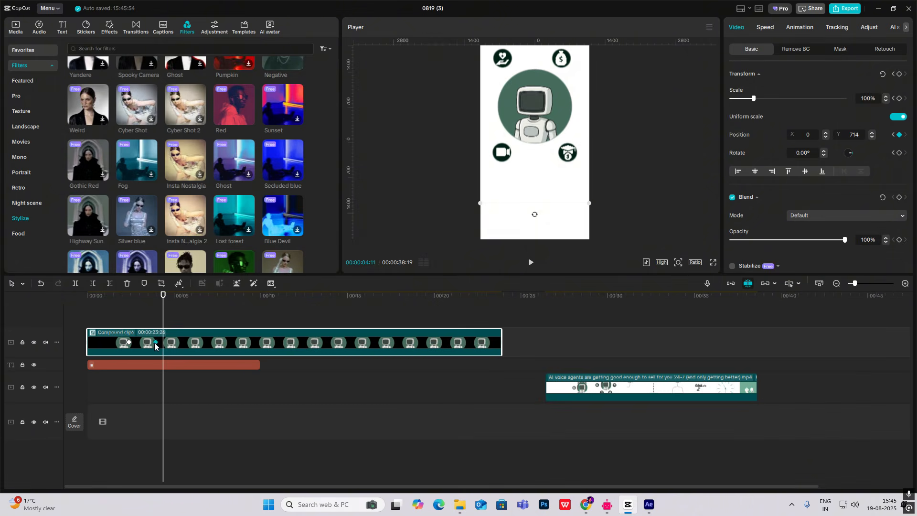
pyautogui.click(128, 317)
pyautogui.press('space')
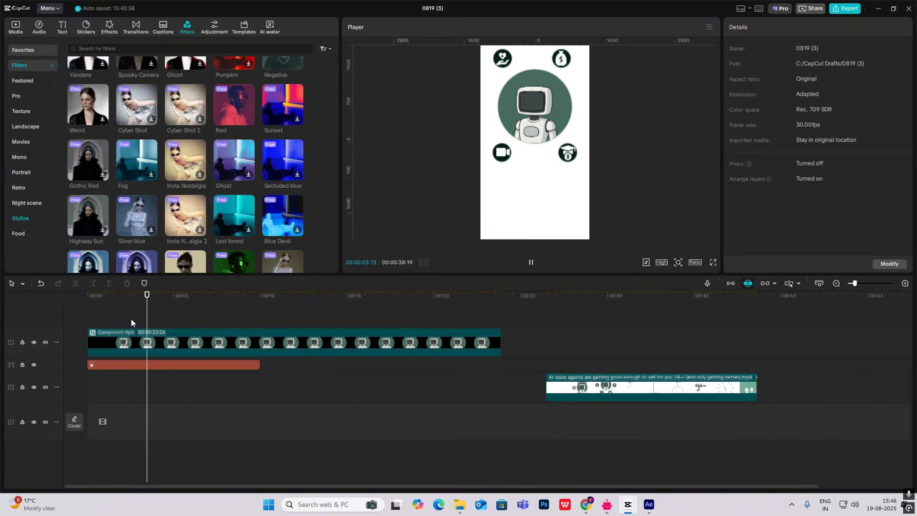
pyautogui.click(140, 330)
pyautogui.moveTo(139, 326); pyautogui.dragTo(150, 331)
# Step: Open the combined compound clip, scrub through its nested robot and icon clips, and return to the main timeline
pyautogui.doubleClick(163, 334)
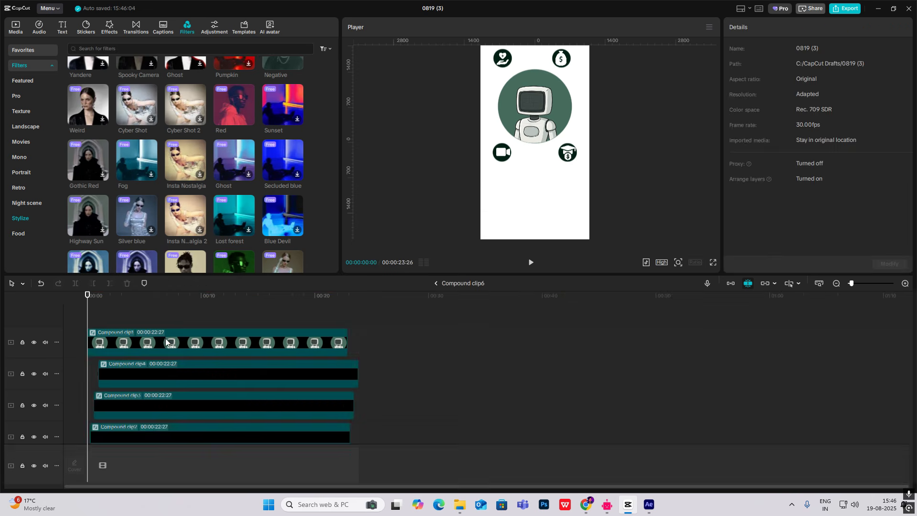
pyautogui.moveTo(94, 310); pyautogui.dragTo(160, 334)
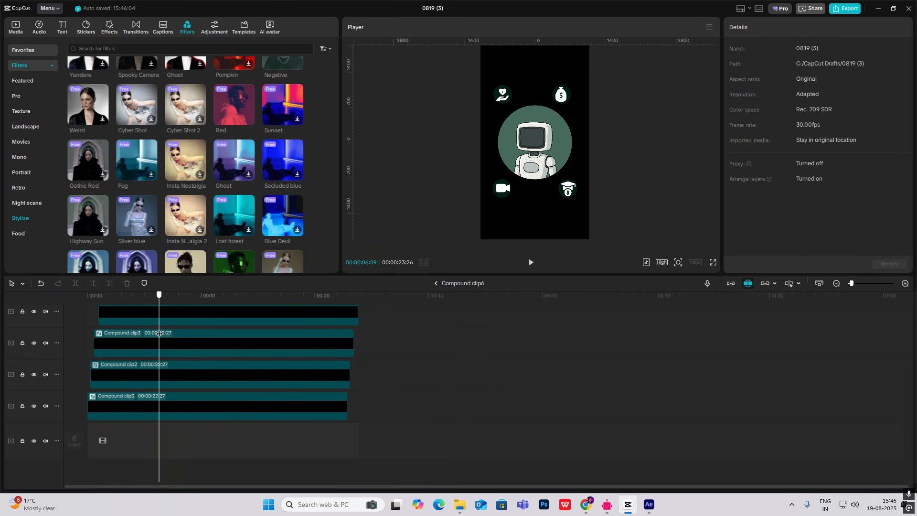
pyautogui.click(435, 284)
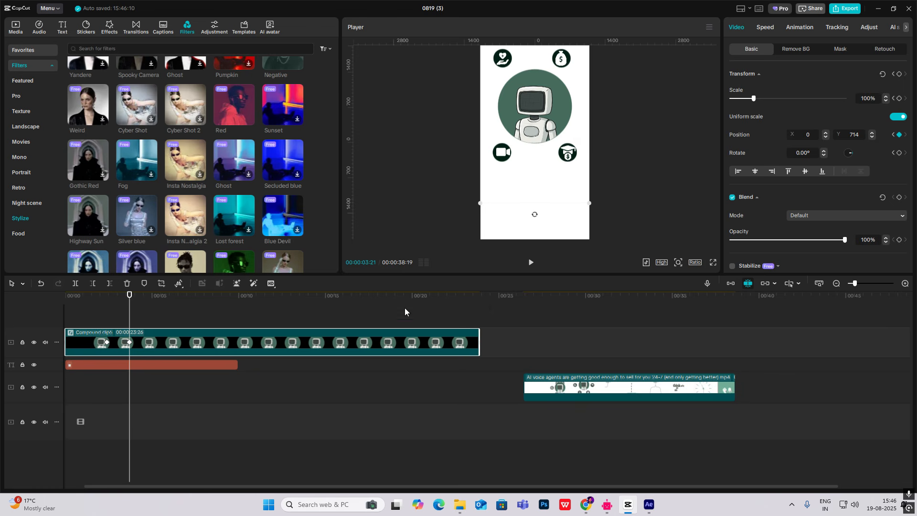
# Step: In the combined compound clip, keyframe Compound clip5's opacity at 00:00:03:27 and lower it to 0% at 00:00:05:21
pyautogui.moveTo(106, 326); pyautogui.dragTo(129, 325)
pyautogui.doubleClick(144, 331)
pyautogui.moveTo(162, 300); pyautogui.dragTo(133, 306)
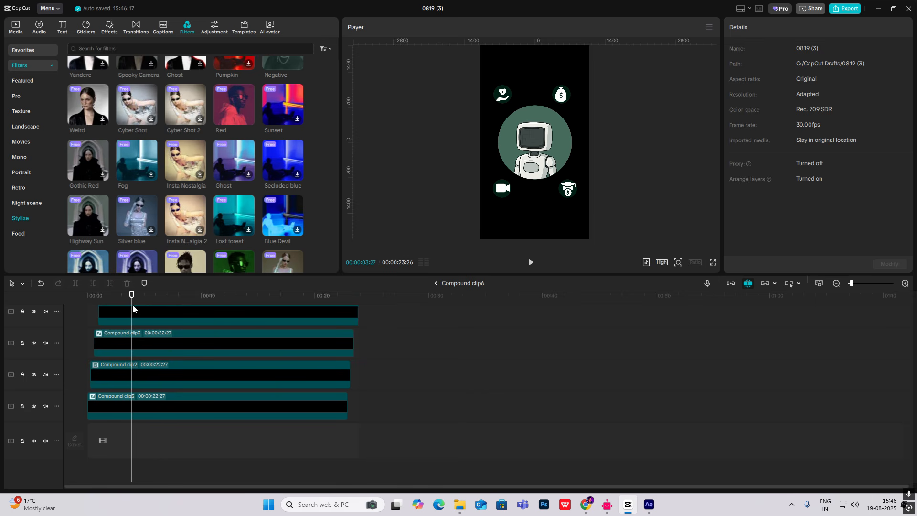
pyautogui.click(140, 412)
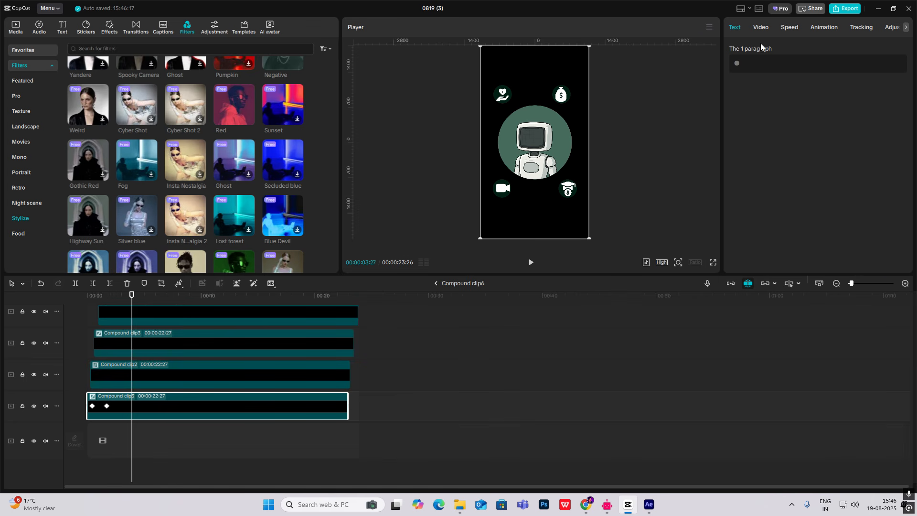
pyautogui.click(762, 29)
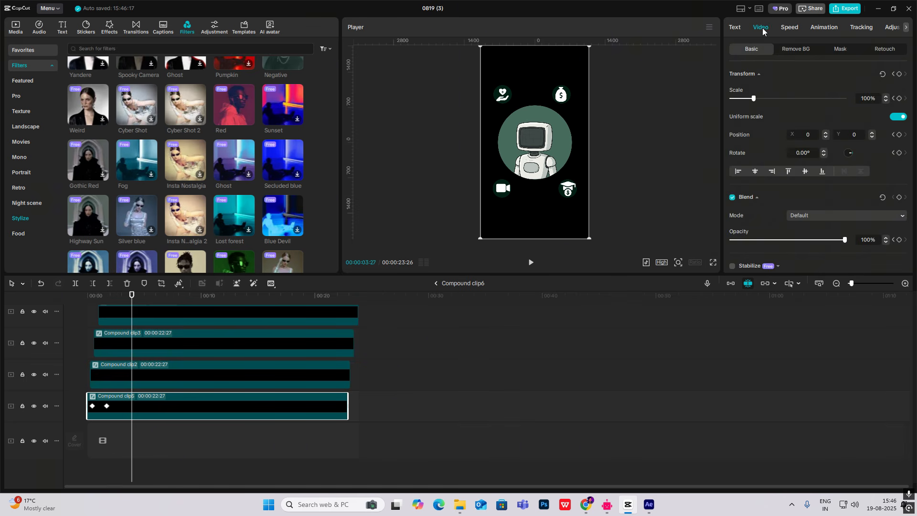
pyautogui.click(900, 198)
pyautogui.moveTo(132, 297); pyautogui.dragTo(153, 312)
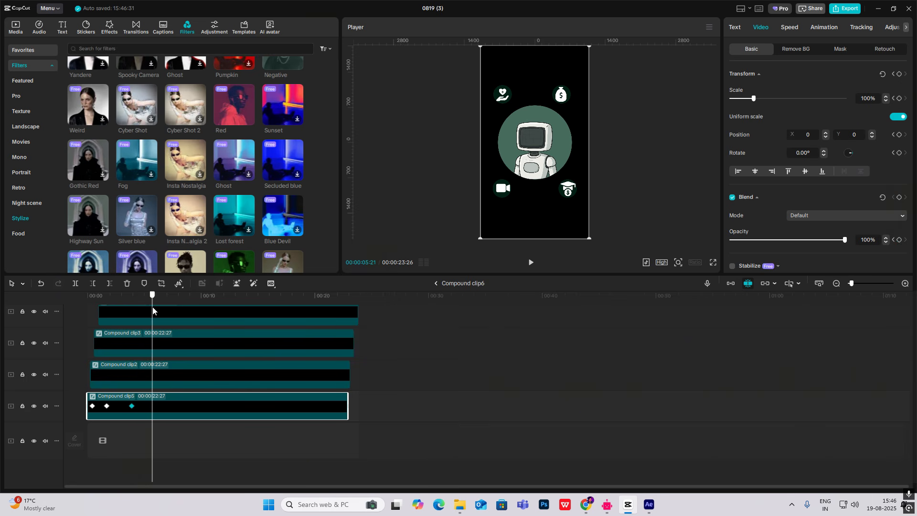
pyautogui.moveTo(779, 237); pyautogui.dragTo(527, 231)
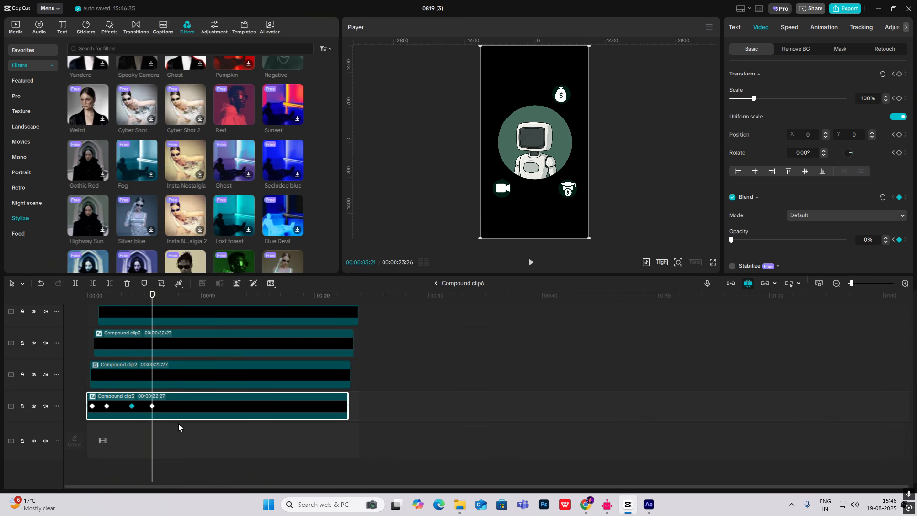
# Step: Apply the Cubic Out preset curve to the opacity fade-out keyframes of Compound clip5
pyautogui.hotkey('alt', 'k')
pyautogui.scroll(3, 161, 429)
pyautogui.scroll(-2, 159, 426)
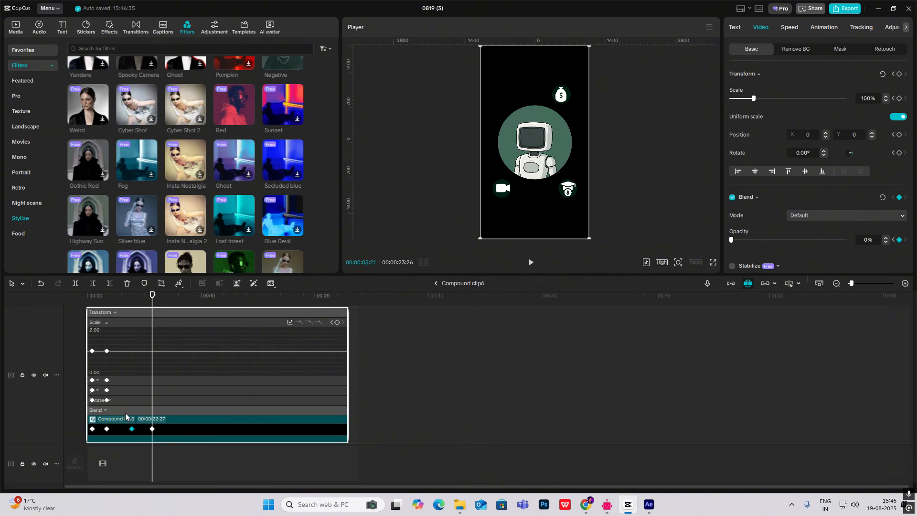
pyautogui.click(125, 413)
pyautogui.click(290, 361)
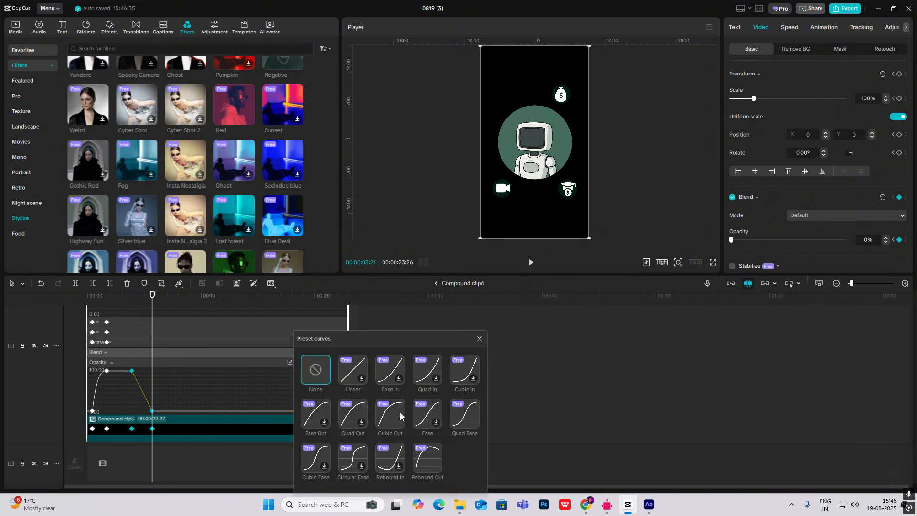
pyautogui.click(479, 339)
pyautogui.hotkey('alt', 'k')
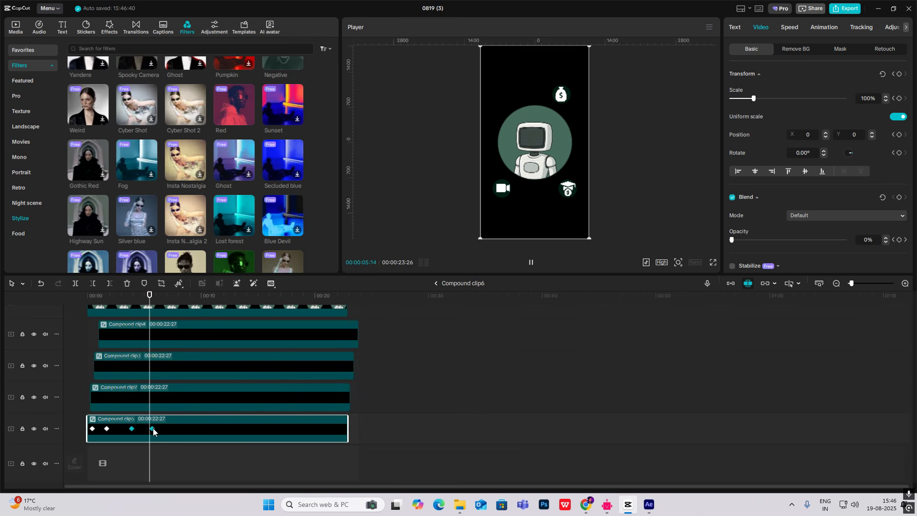
# Step: Shift Compound clip5's final opacity keyframe earlier to 00:00:04:28
pyautogui.click(152, 429)
pyautogui.click(134, 429)
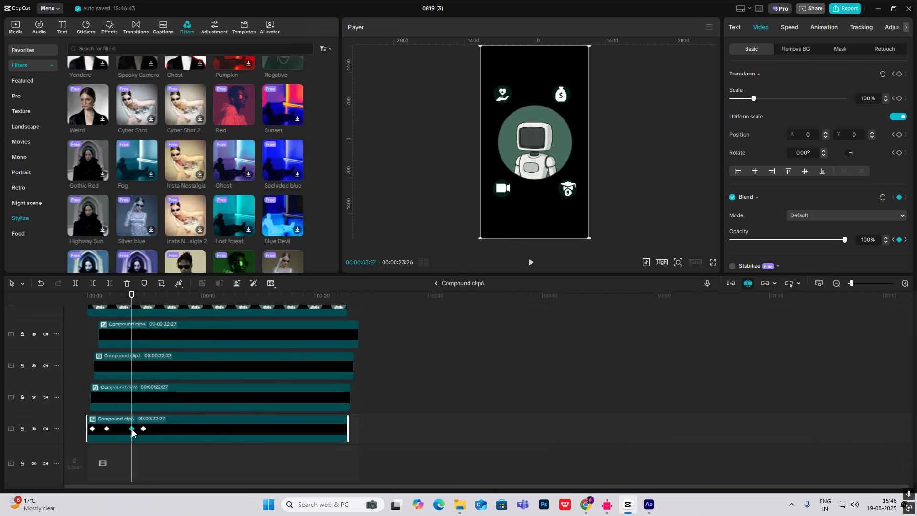
pyautogui.click(145, 428)
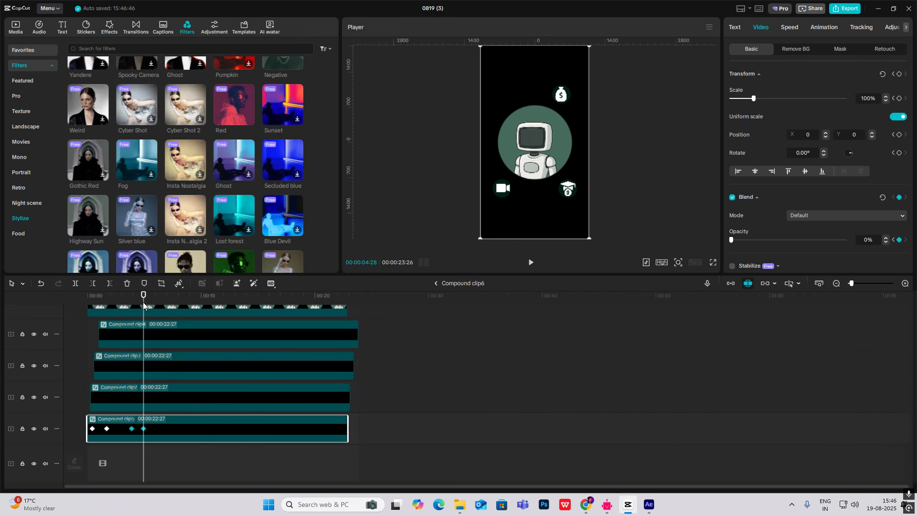
# Step: Give Compound clip2, Compound clip3 and Compound clip4 the same opacity fade-out starting at 00:00:03:27
pyautogui.moveTo(142, 301); pyautogui.dragTo(132, 301)
pyautogui.click(147, 397)
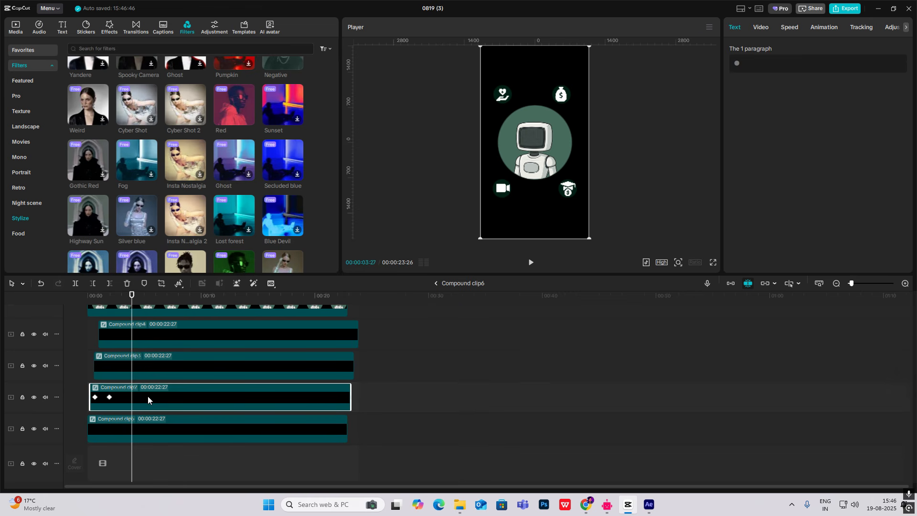
pyautogui.click(144, 366)
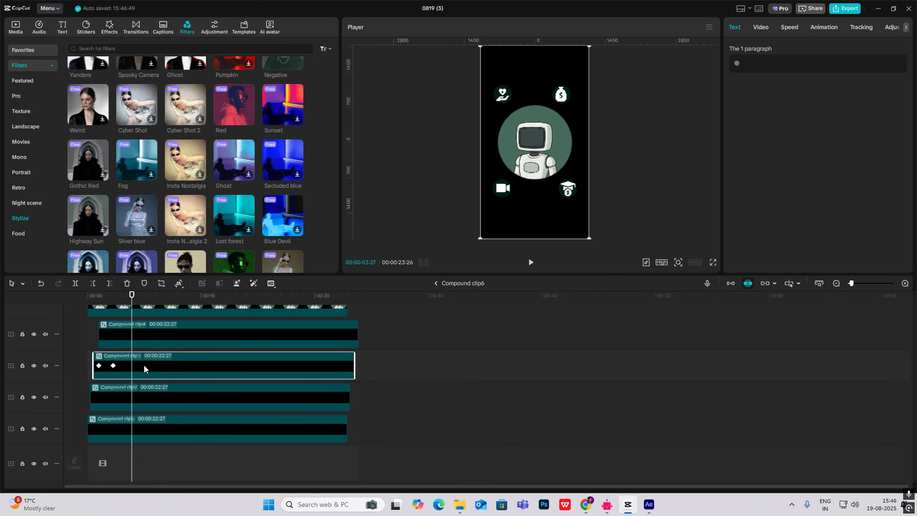
pyautogui.click(150, 391)
pyautogui.click(147, 368)
pyautogui.click(152, 334)
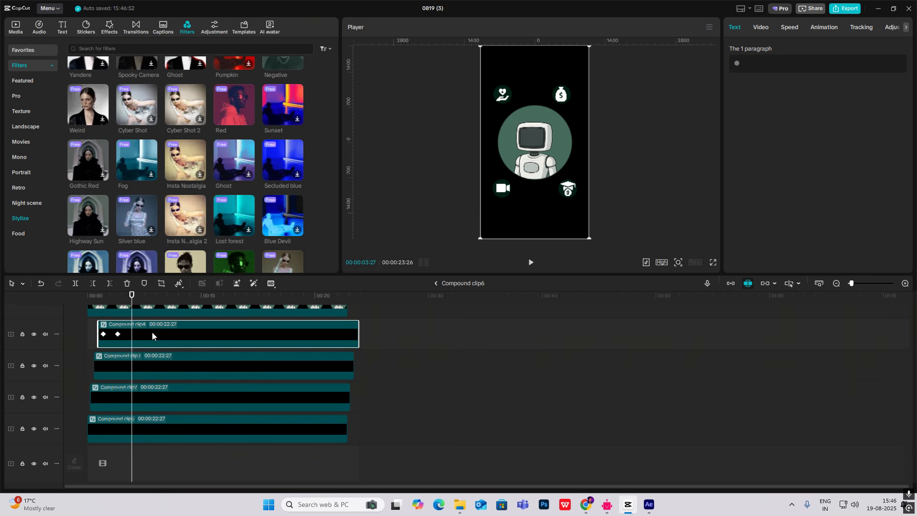
# Step: Return to the main timeline, preview the icons' fade-out, and compare it with the reference video clip
pyautogui.click(91, 329)
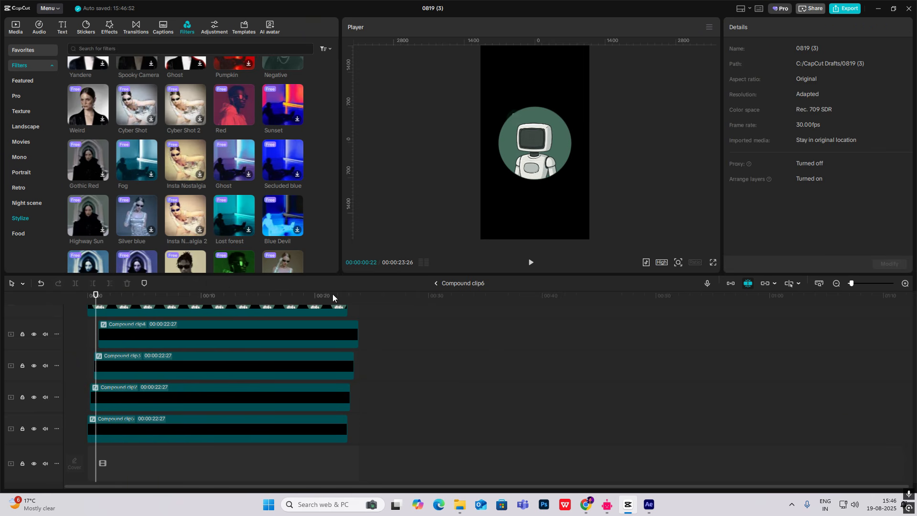
pyautogui.click(435, 285)
pyautogui.press('space')
pyautogui.click(102, 312)
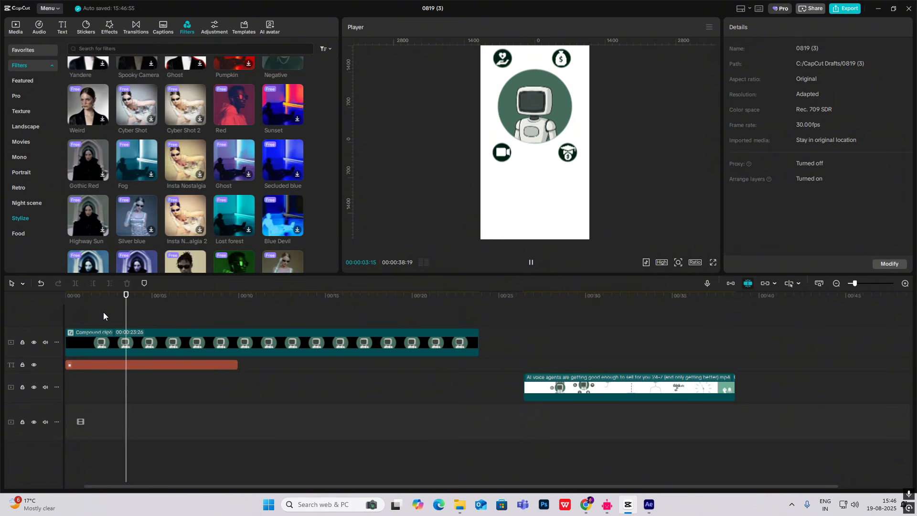
pyautogui.press('space')
pyautogui.click(546, 355)
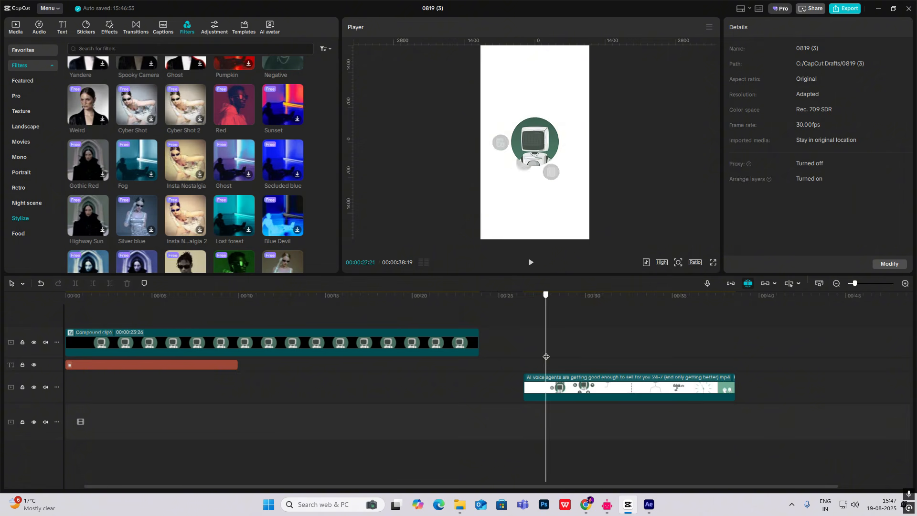
pyautogui.moveTo(546, 357); pyautogui.dragTo(491, 368)
pyautogui.moveTo(394, 367); pyautogui.dragTo(63, 335)
# Step: Place left line.mov from the imported media on a new track above the combined compound clip, starting at about two seconds
pyautogui.click(15, 29)
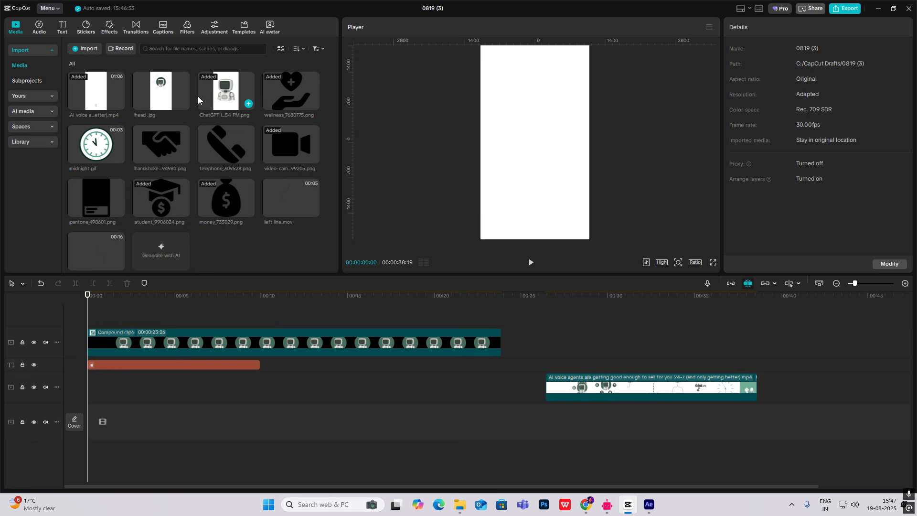
pyautogui.scroll(-1, 244, 214)
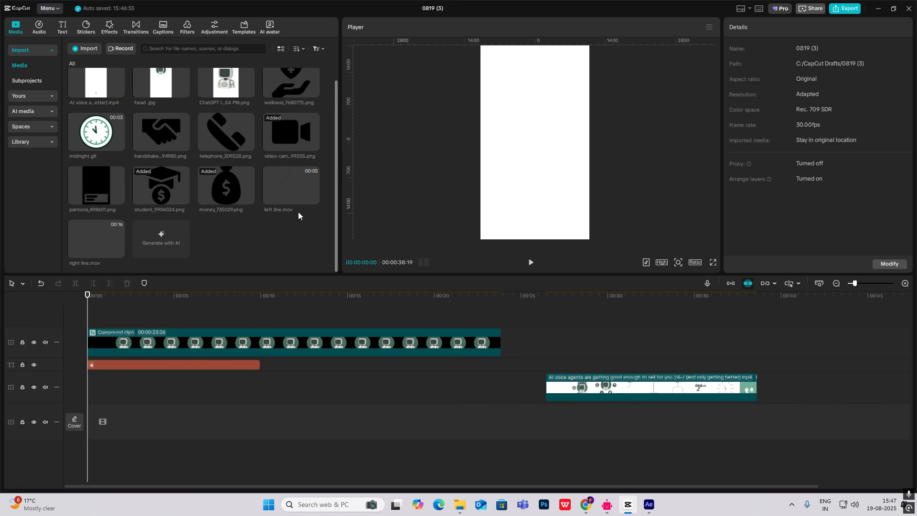
pyautogui.moveTo(298, 211); pyautogui.dragTo(158, 326)
pyautogui.click(127, 324)
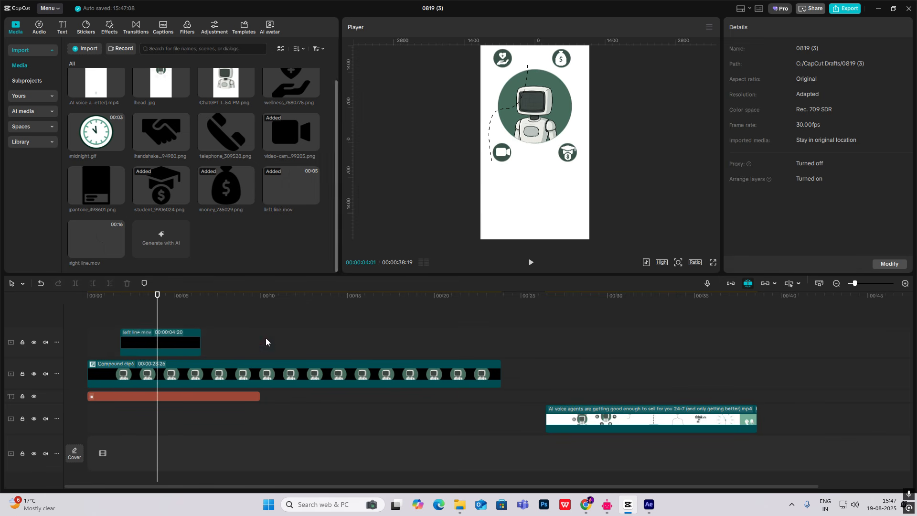
pyautogui.click(121, 359)
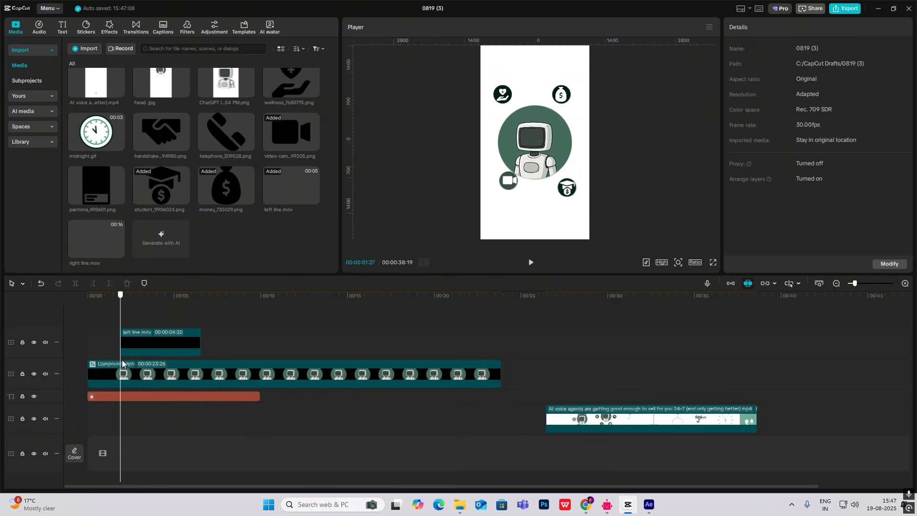
# Step: Position the dashed line under the robot circle and move its clip beneath the compound clip, starting at about 00:00:04:12
pyautogui.click(168, 348)
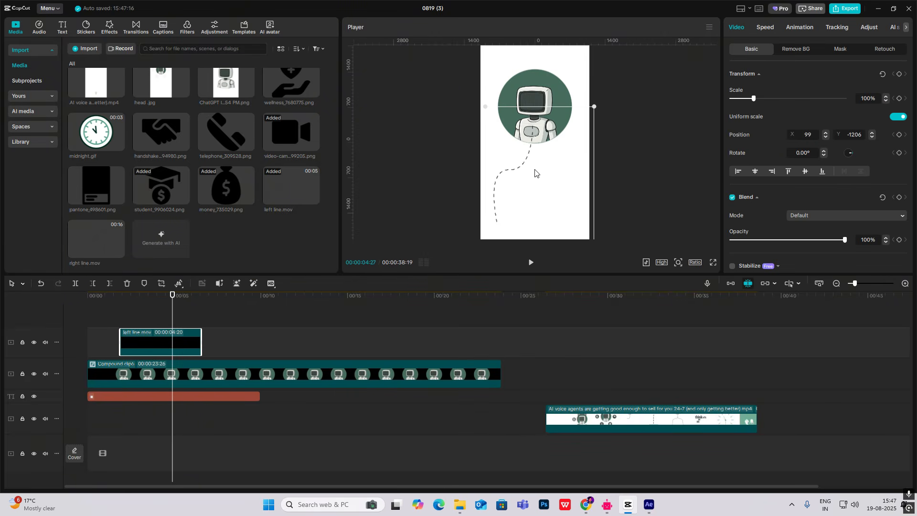
pyautogui.moveTo(174, 334); pyautogui.dragTo(183, 394)
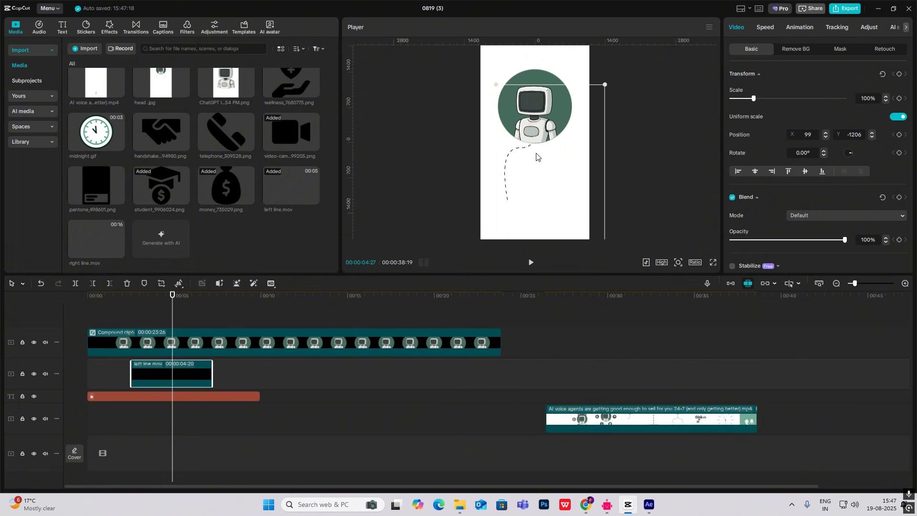
pyautogui.click(164, 316)
pyautogui.moveTo(166, 376); pyautogui.dragTo(196, 382)
pyautogui.click(156, 314)
pyautogui.moveTo(156, 314); pyautogui.dragTo(164, 340)
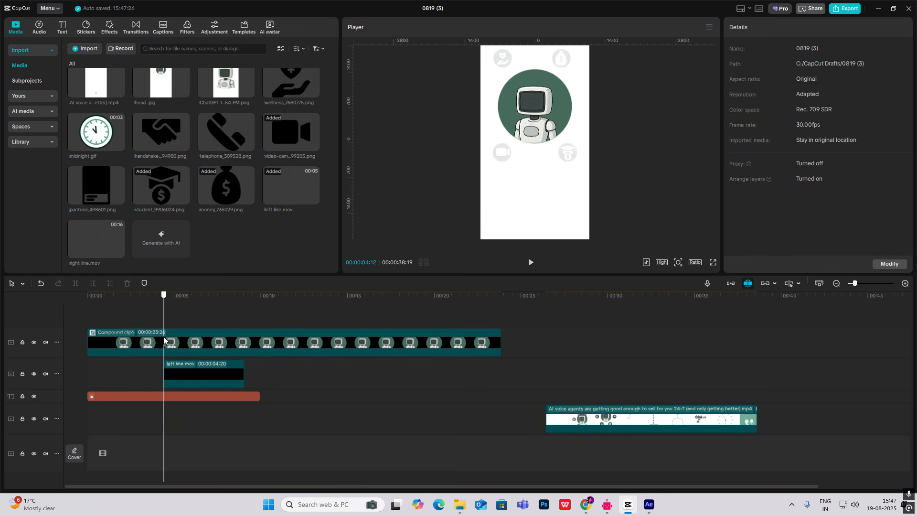
# Step: Check the reference's callout box, add a default text clip near the start of left line.mov, and replace its text with ■
pyautogui.click(613, 376)
pyautogui.click(634, 382)
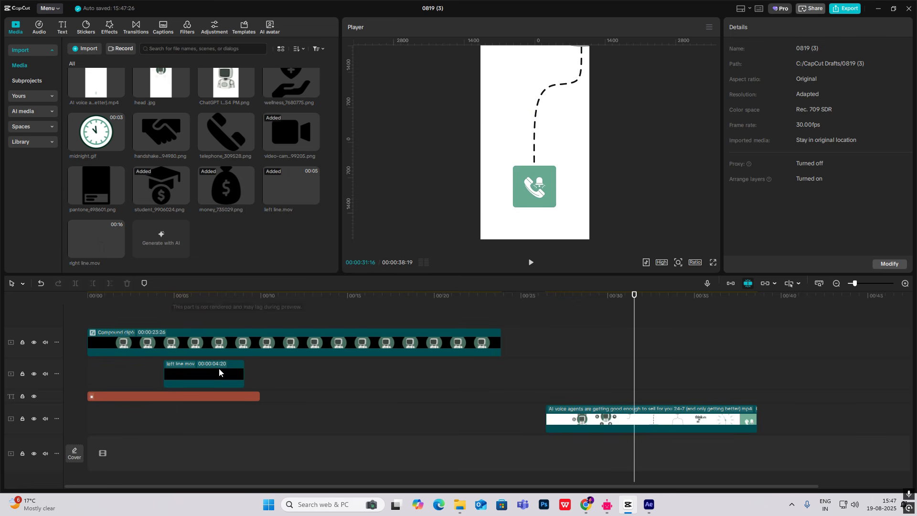
pyautogui.moveTo(163, 317); pyautogui.dragTo(201, 328)
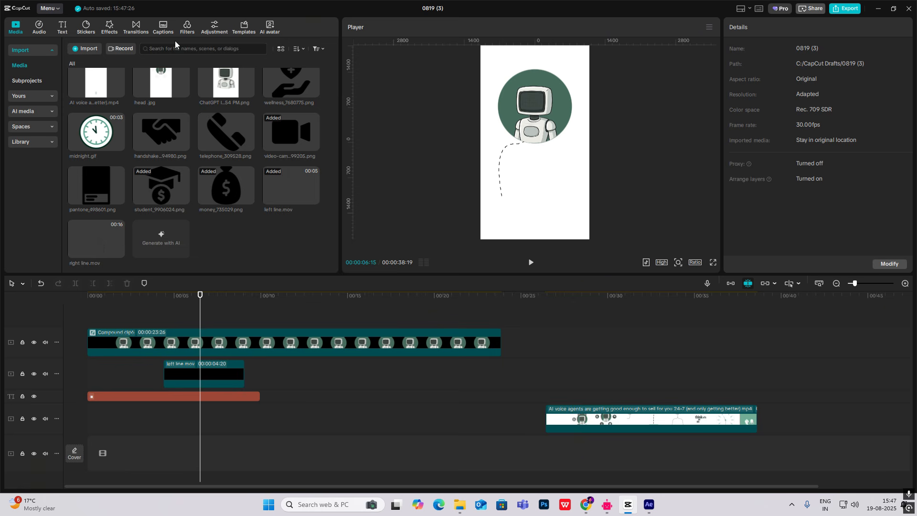
pyautogui.click(61, 30)
pyautogui.moveTo(76, 61); pyautogui.dragTo(190, 359)
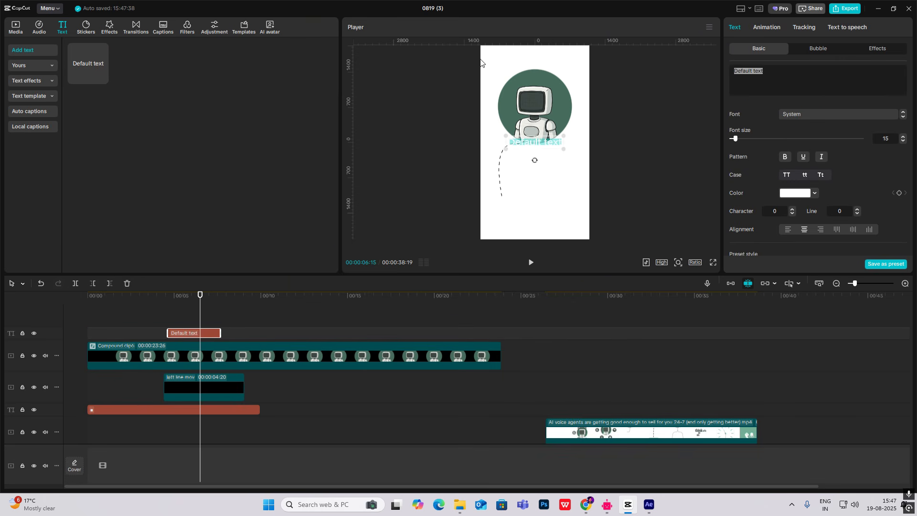
pyautogui.press('super+period')
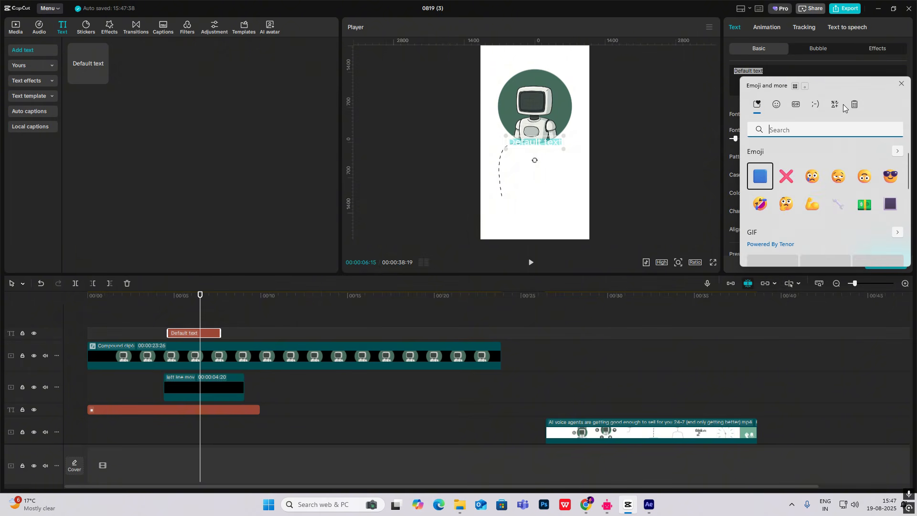
pyautogui.click(836, 104)
pyautogui.click(783, 157)
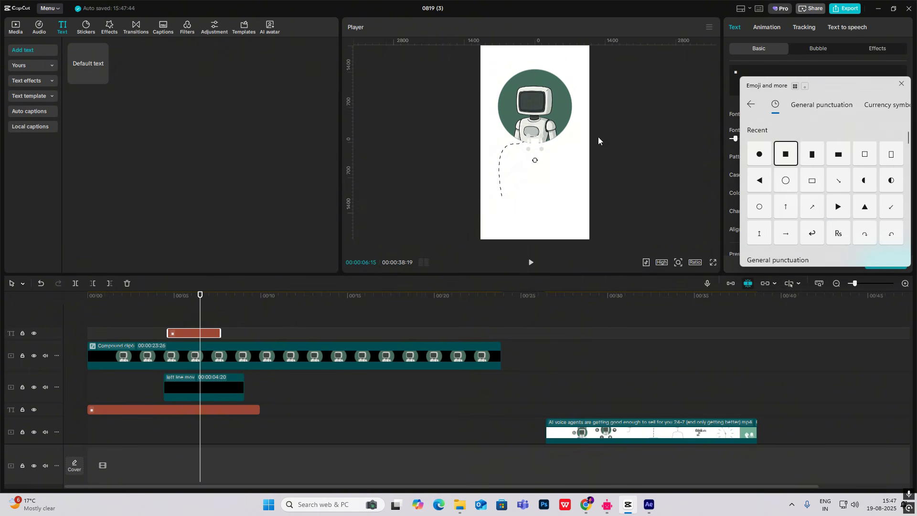
# Step: Color the square text light mint green, using the eyedropper and fine-tuning the shade
pyautogui.click(828, 74)
pyautogui.click(787, 196)
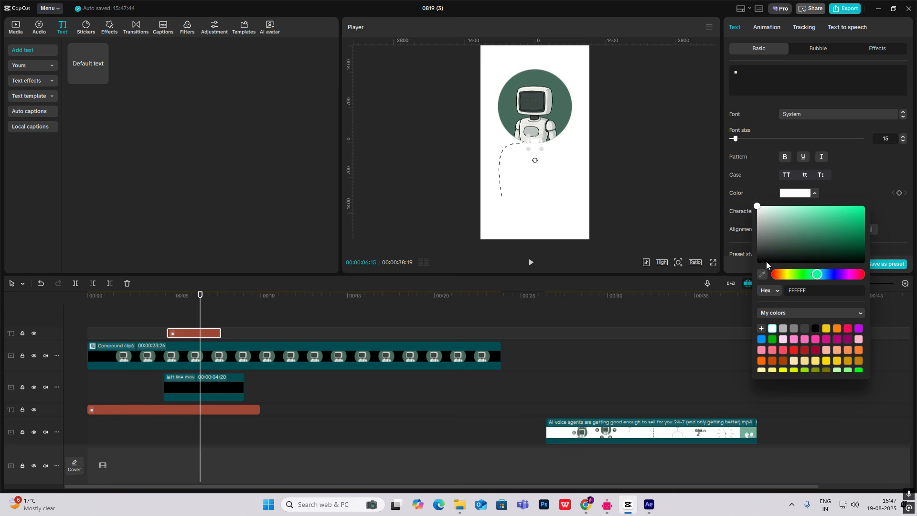
pyautogui.click(762, 275)
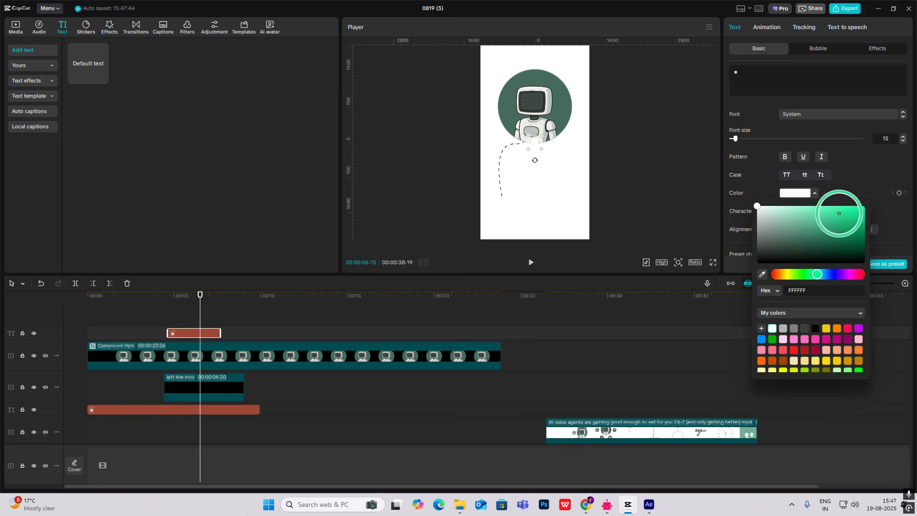
pyautogui.click(837, 199)
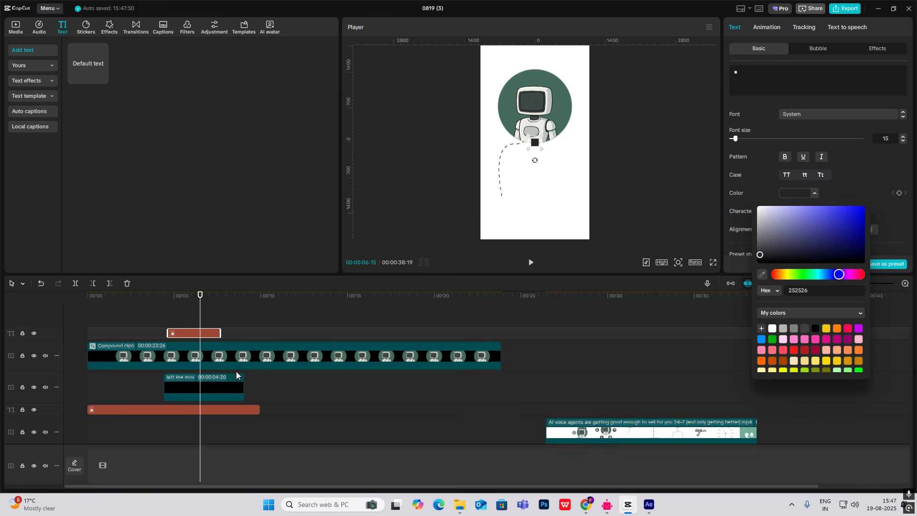
pyautogui.click(761, 275)
pyautogui.click(545, 81)
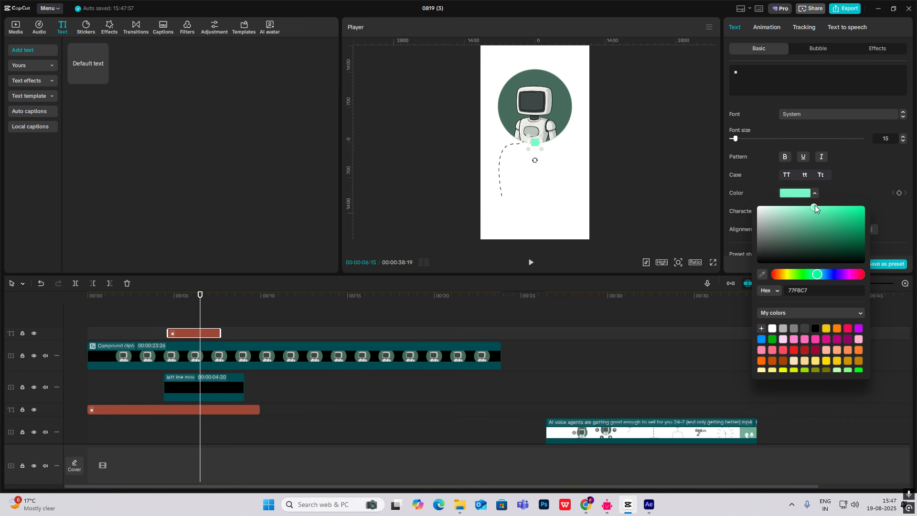
pyautogui.moveTo(833, 205); pyautogui.dragTo(836, 206)
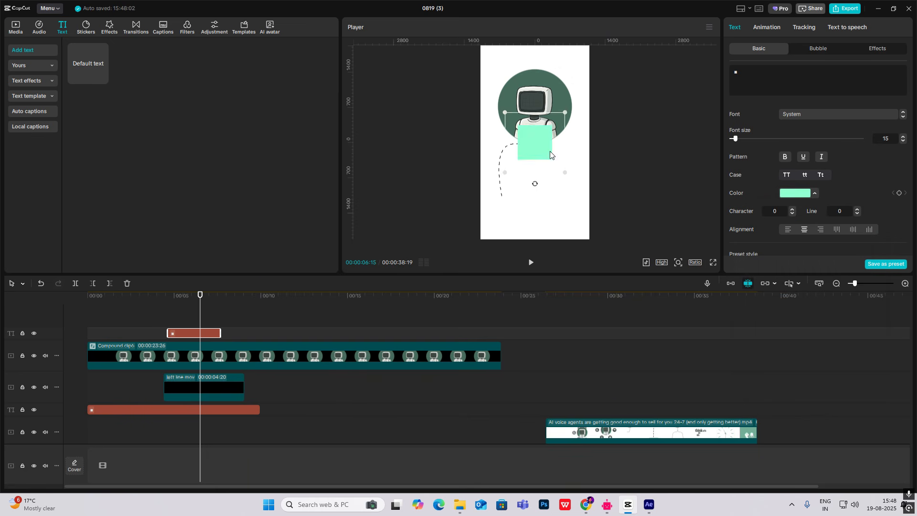
# Step: Place the enlarged mint square at the lower end of the dashed line and move its clip beneath left line.mov
pyautogui.moveTo(550, 152); pyautogui.dragTo(520, 214)
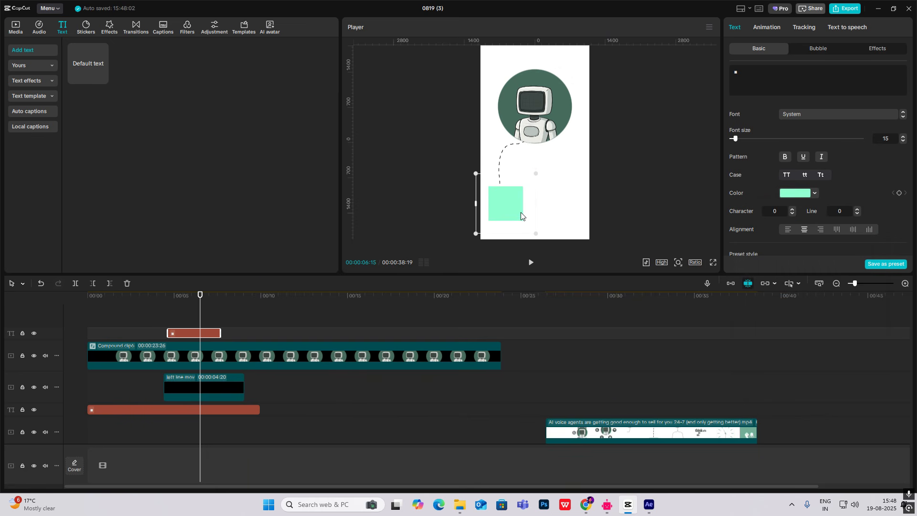
pyautogui.moveTo(191, 335); pyautogui.dragTo(187, 397)
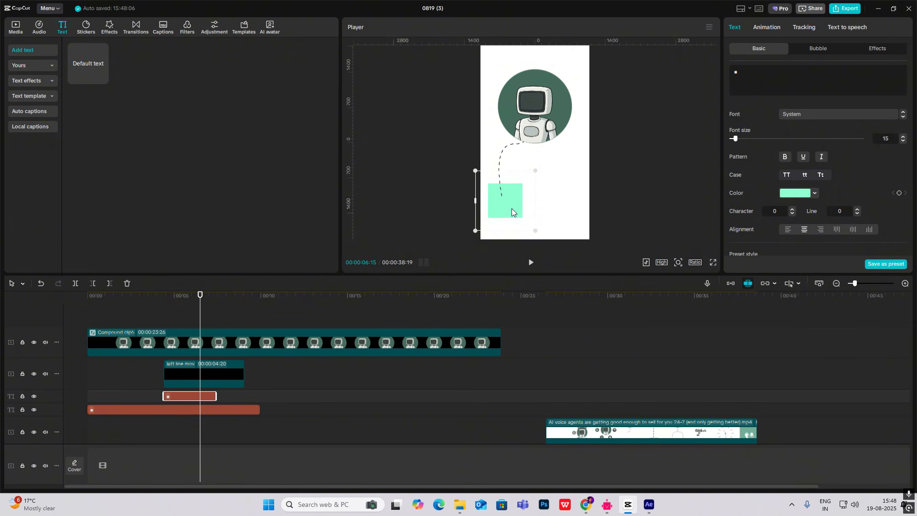
# Step: Move the mint square's clip above left line.mov and place the telephone icon over the square at 20% scale
pyautogui.moveTo(182, 398); pyautogui.dragTo(181, 366)
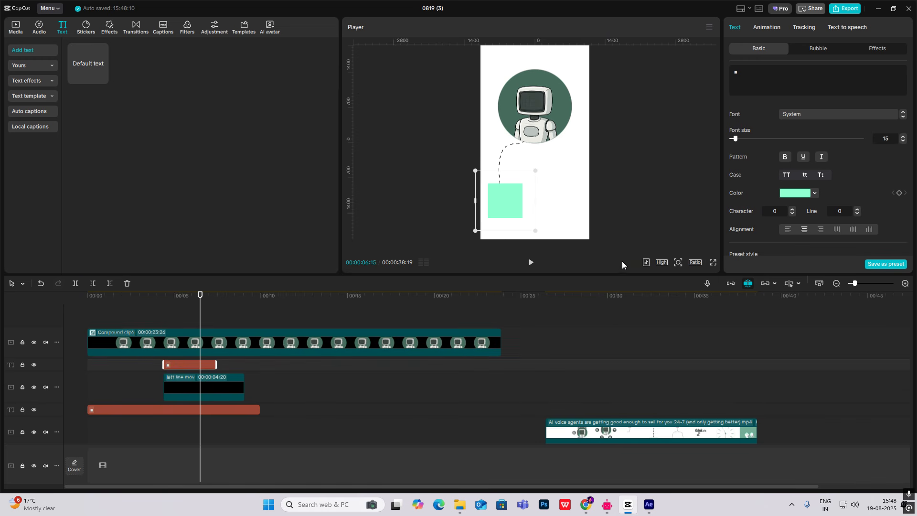
pyautogui.click(18, 28)
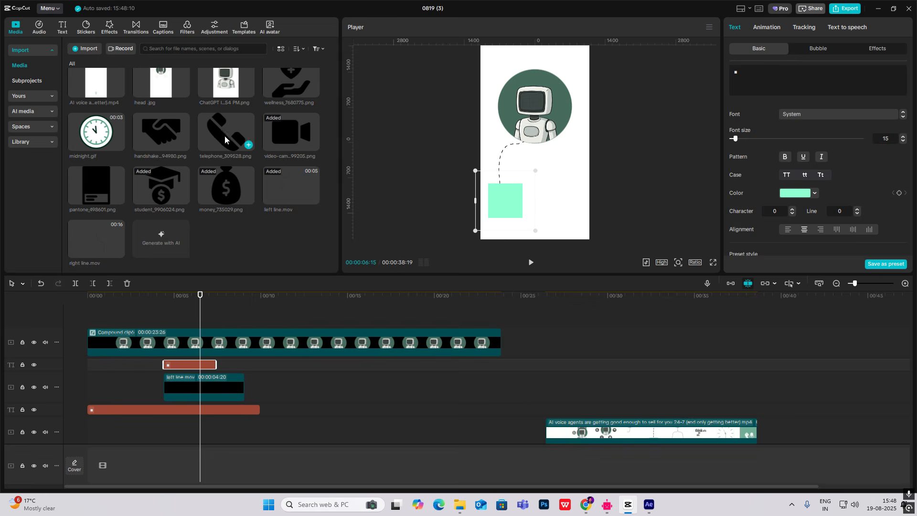
pyautogui.moveTo(225, 136); pyautogui.dragTo(168, 374)
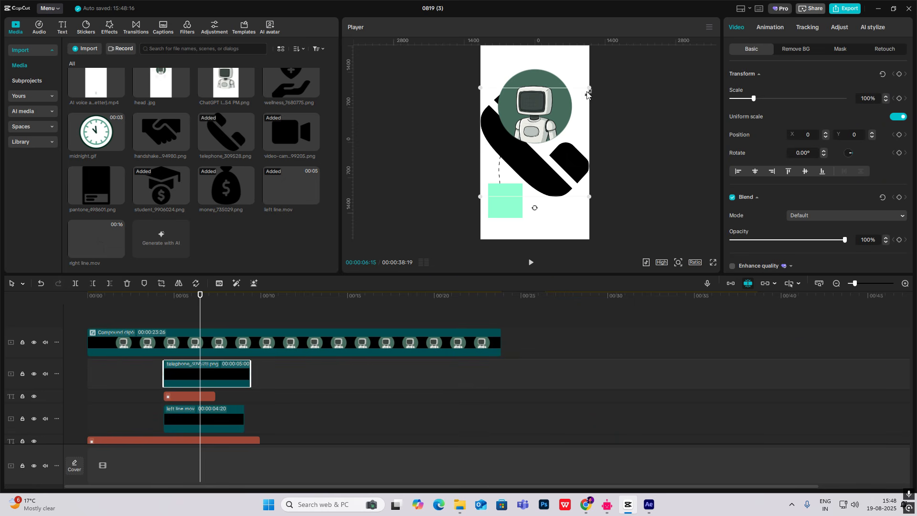
pyautogui.moveTo(588, 94); pyautogui.dragTo(520, 203)
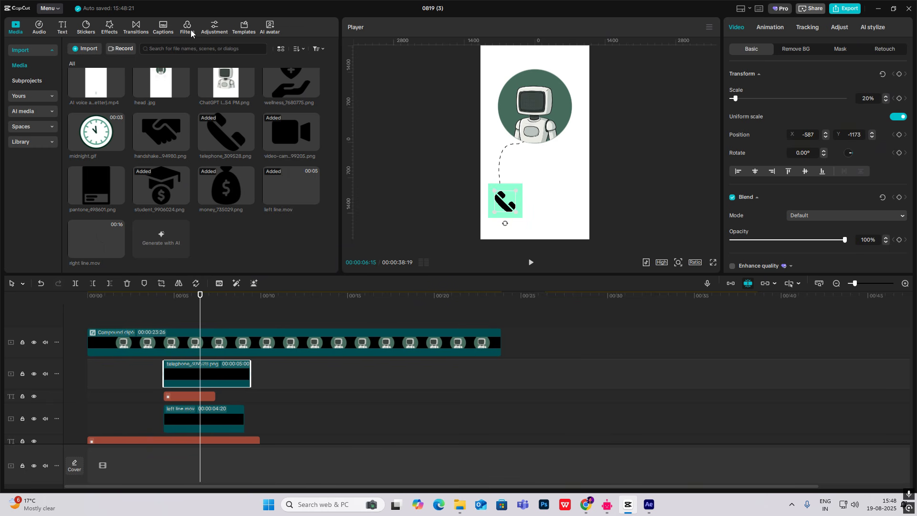
# Step: Apply the Negative filter to the telephone icon clip to turn it white
pyautogui.click(188, 29)
pyautogui.moveTo(283, 98); pyautogui.dragTo(200, 374)
pyautogui.click(520, 197)
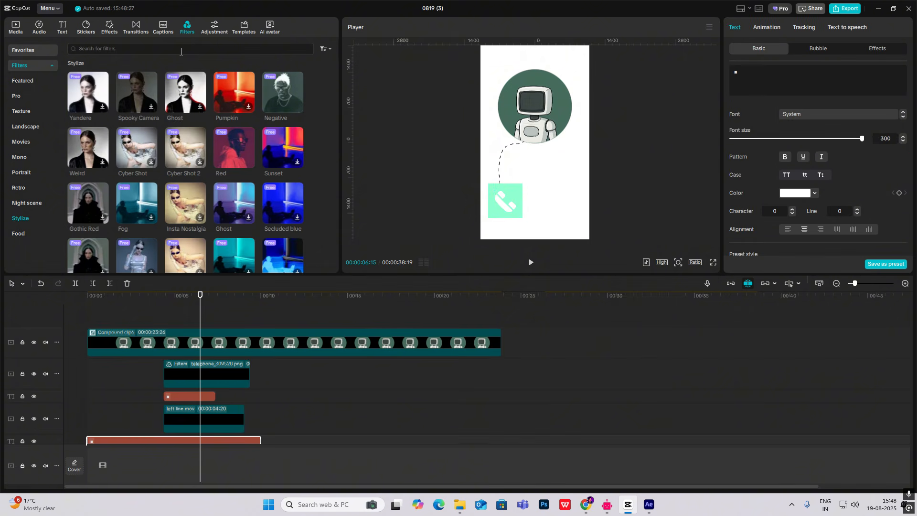
# Step: Apply the Shake video effect to the telephone icon clip, keeping its default settings, and check it in the preview
pyautogui.click(106, 28)
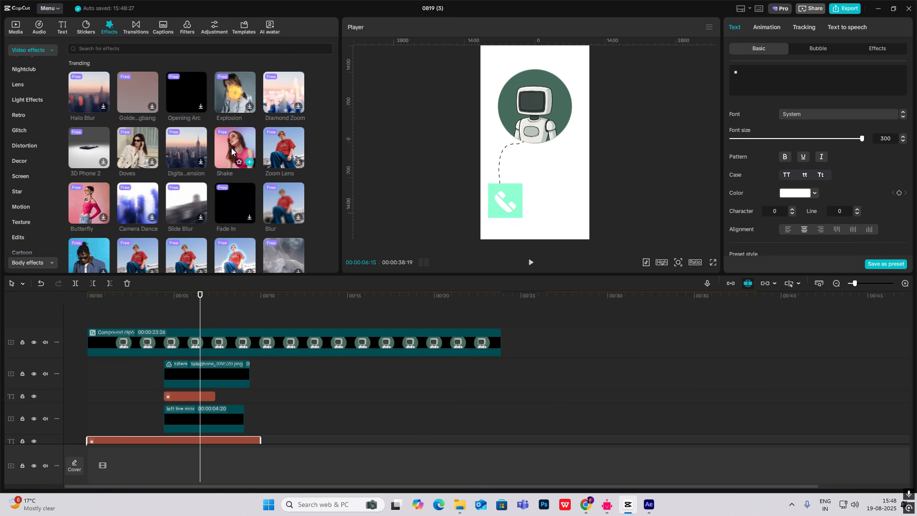
pyautogui.moveTo(232, 147); pyautogui.dragTo(203, 373)
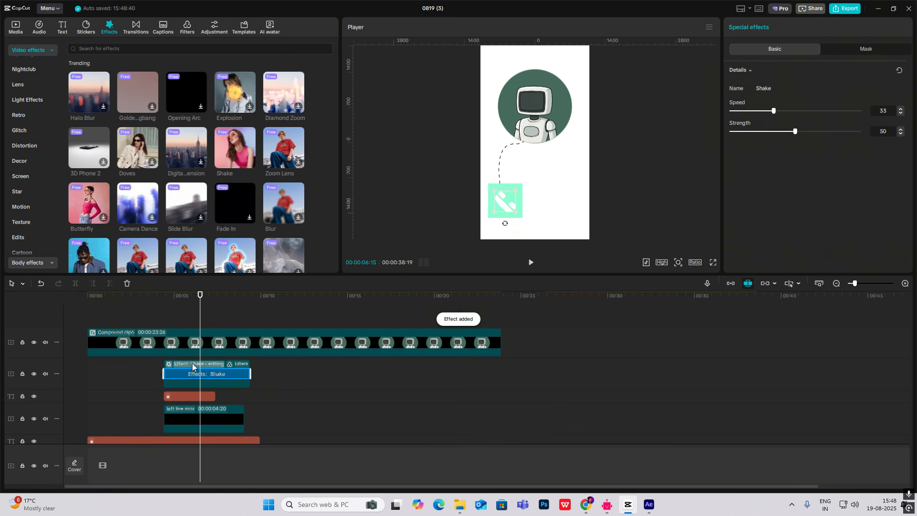
pyautogui.click(155, 371)
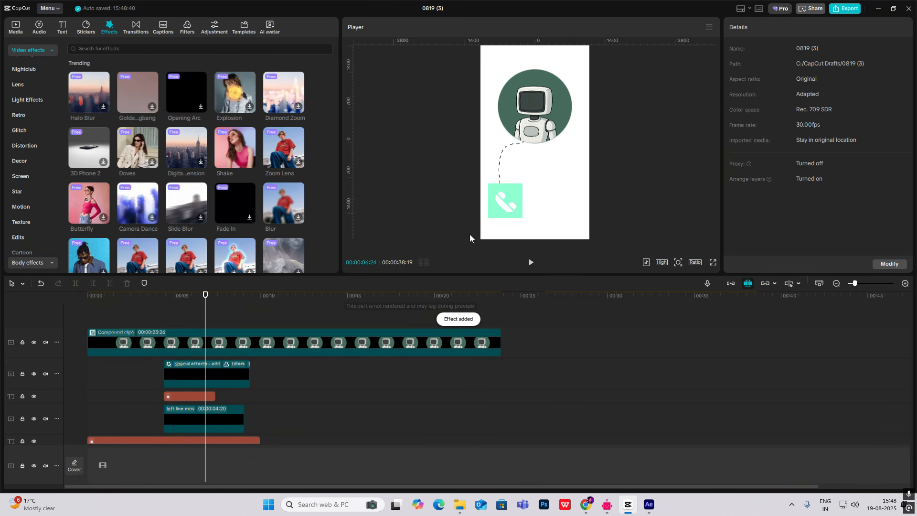
pyautogui.moveTo(206, 316); pyautogui.dragTo(190, 344)
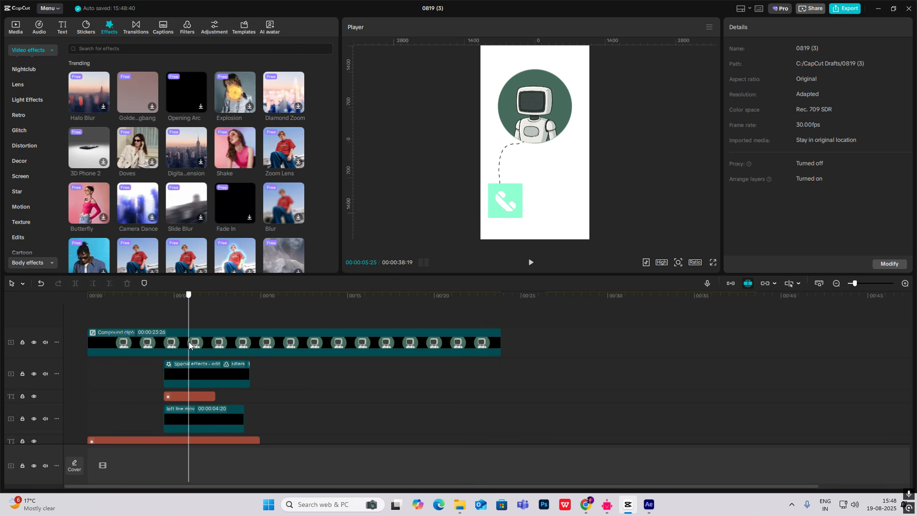
# Step: Extend the telephone and square clips to 00:00:06:14 and combine them into one compound clip
pyautogui.click(227, 381)
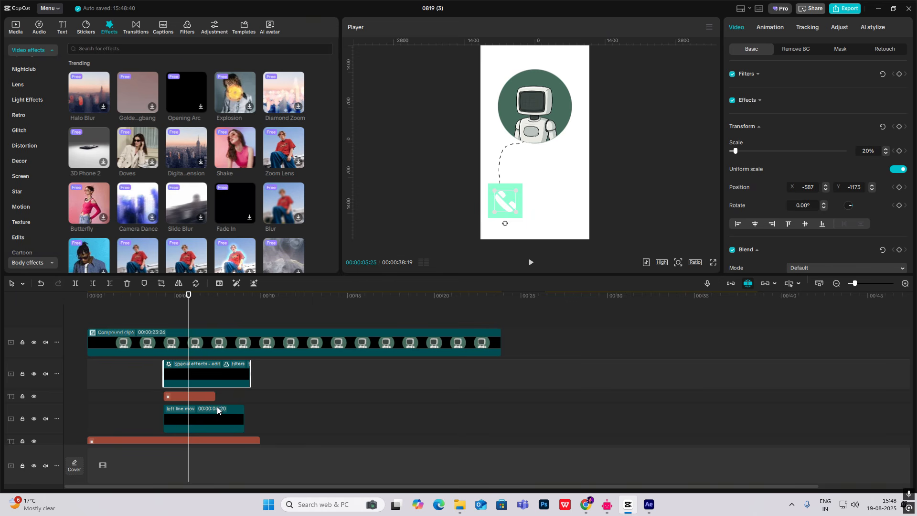
pyautogui.keyDown('ctrl'); pyautogui.click(214, 408); pyautogui.keyUp('ctrl')
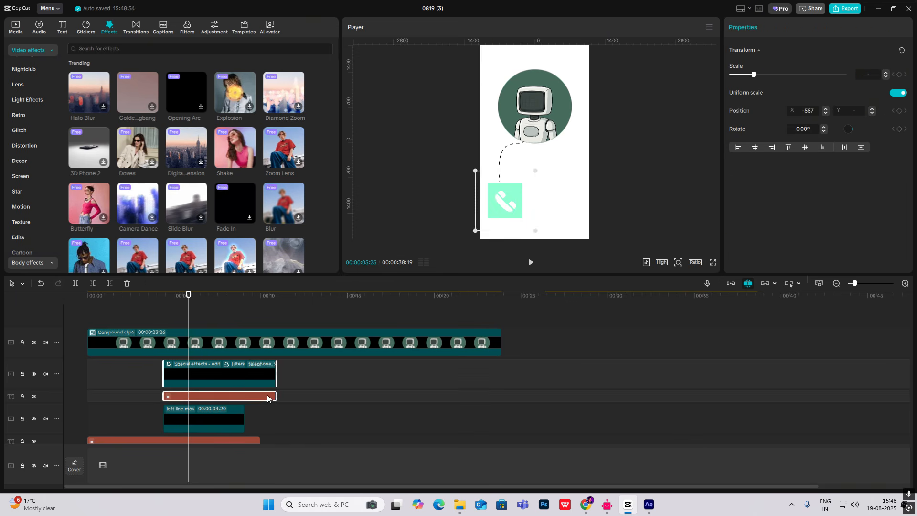
pyautogui.hotkey('alt', 'g')
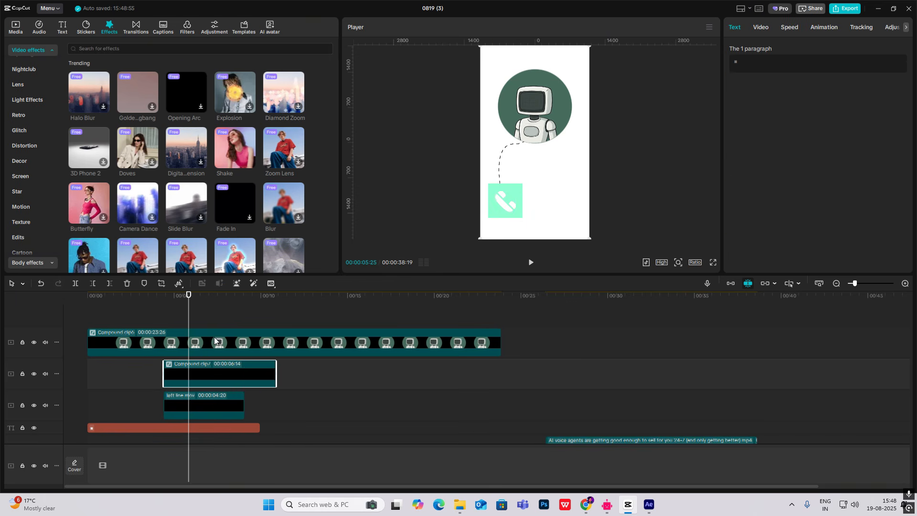
# Step: Add transform and blend keyframes to the phone-square compound clip at its start and at 00:00:05:14
pyautogui.moveTo(157, 313); pyautogui.dragTo(182, 326)
pyautogui.click(189, 368)
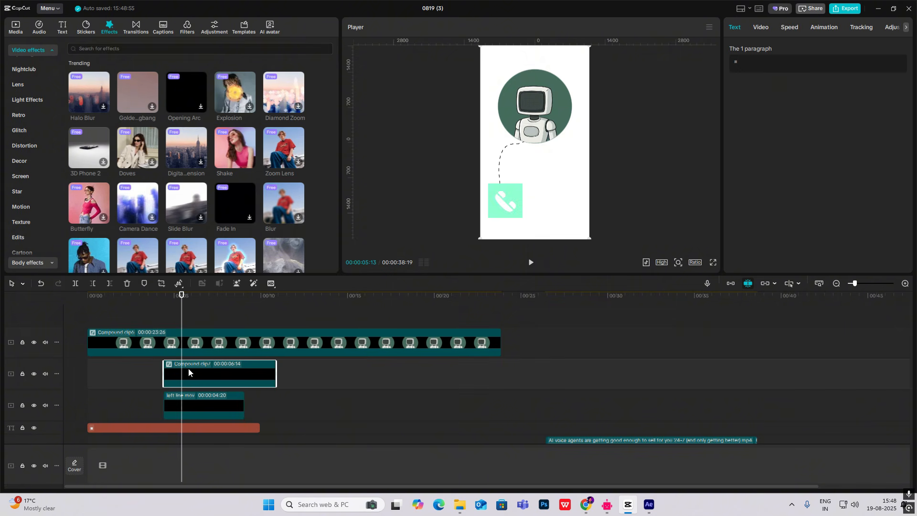
pyautogui.click(757, 28)
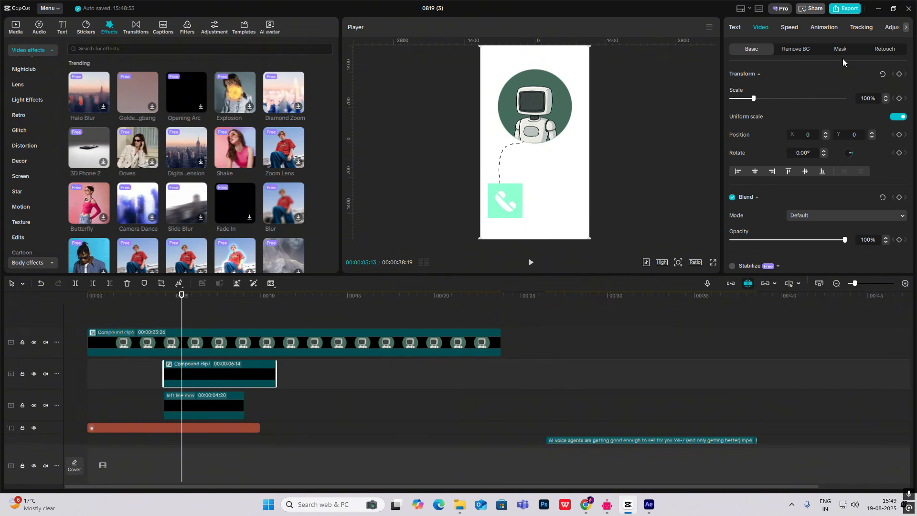
pyautogui.click(899, 74)
pyautogui.click(898, 197)
pyautogui.click(182, 310)
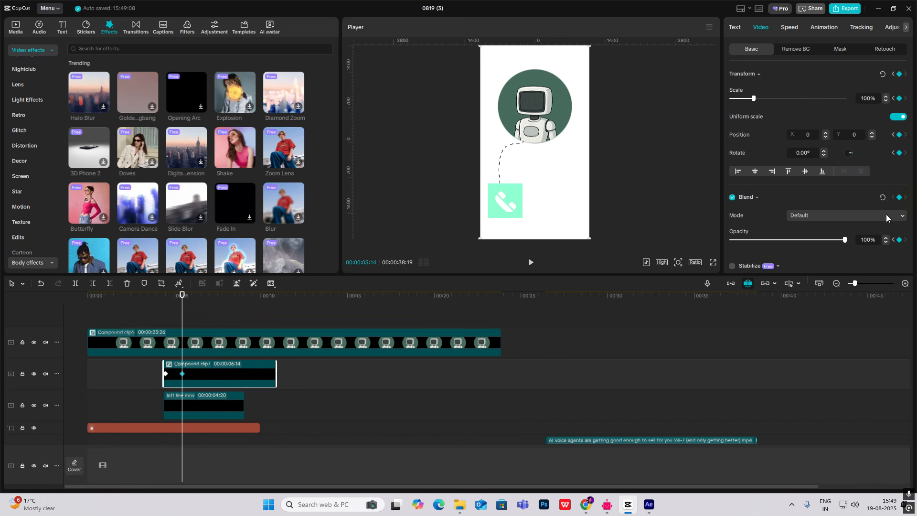
# Step: At the compound clip's starting keyframe, 00:00:04:15, shift it down to Y -1178 and set its opacity to 0%
pyautogui.click(164, 325)
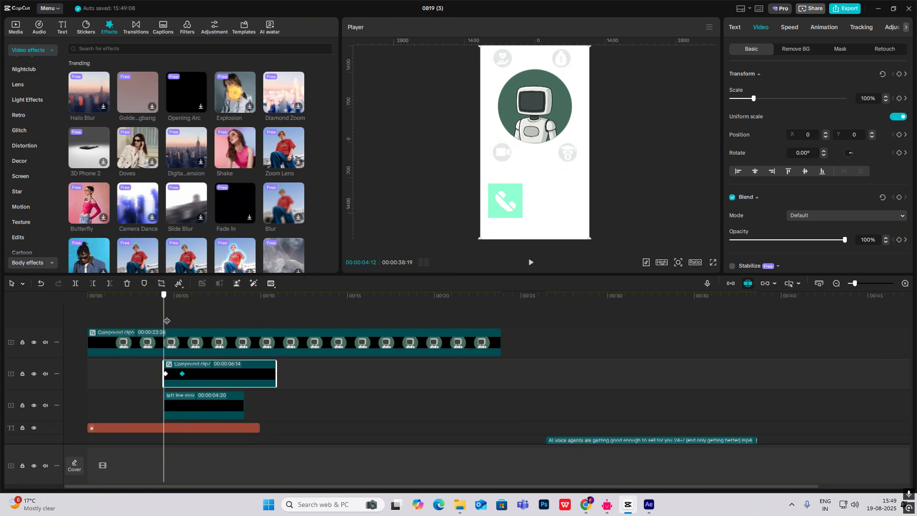
pyautogui.click(167, 320)
pyautogui.moveTo(503, 205); pyautogui.dragTo(505, 264)
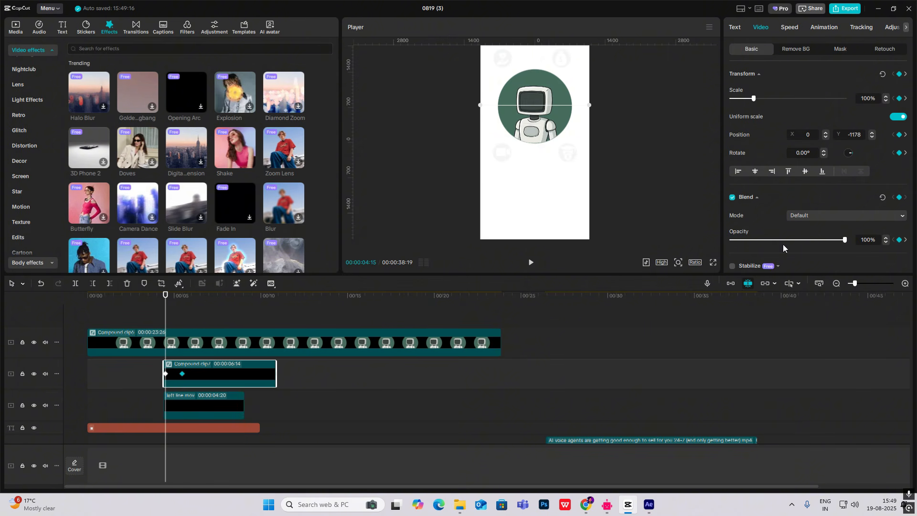
# Step: Show the compound clip's keyframe graphs and apply a fast-start, slow-end curve to its Y position animation
pyautogui.hotkey('alt', 'k')
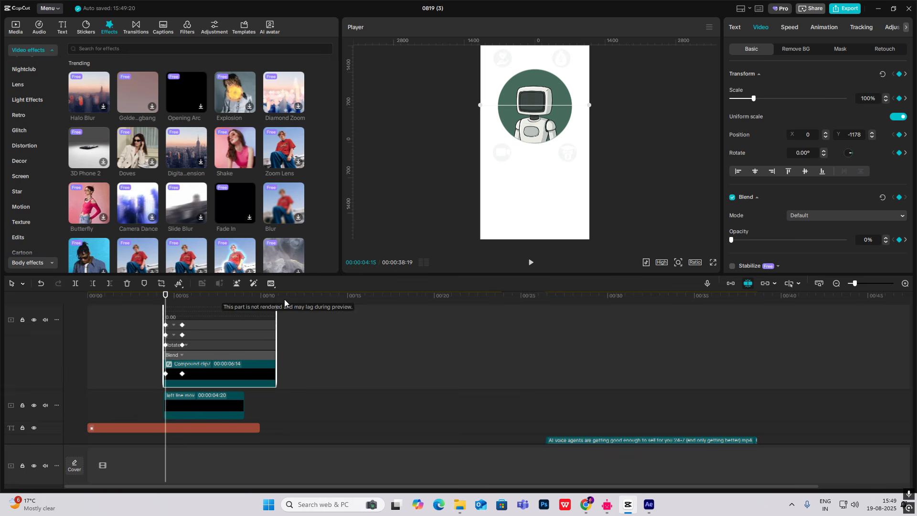
pyautogui.scroll(1, 198, 385)
pyautogui.click(185, 382)
pyautogui.click(196, 393)
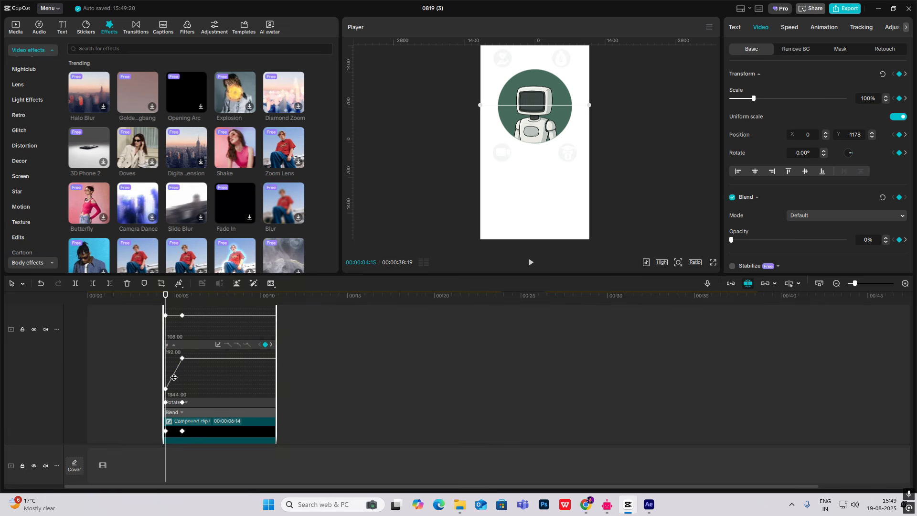
pyautogui.click(218, 344)
pyautogui.click(318, 414)
pyautogui.click(407, 339)
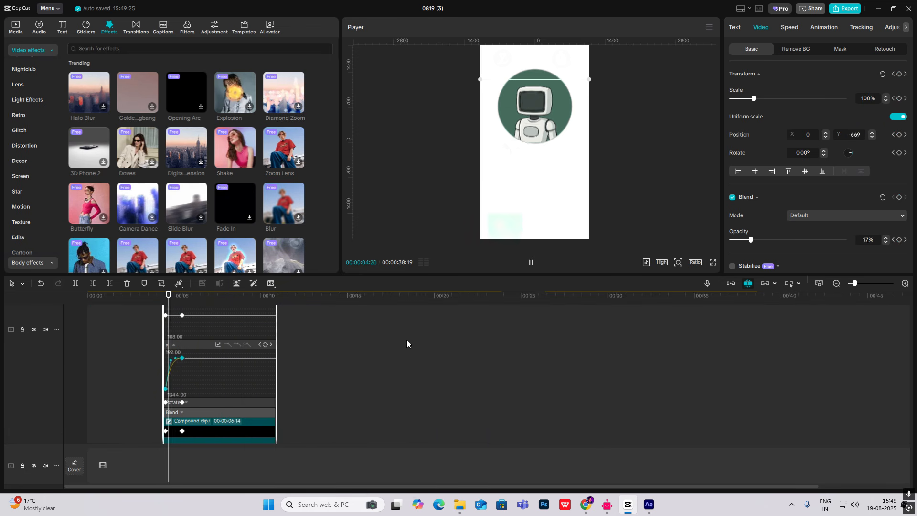
# Step: Apply the same easing curve to the compound clip's opacity animation and play back the callout's entrance
pyautogui.click(207, 401)
pyautogui.click(180, 412)
pyautogui.click(178, 411)
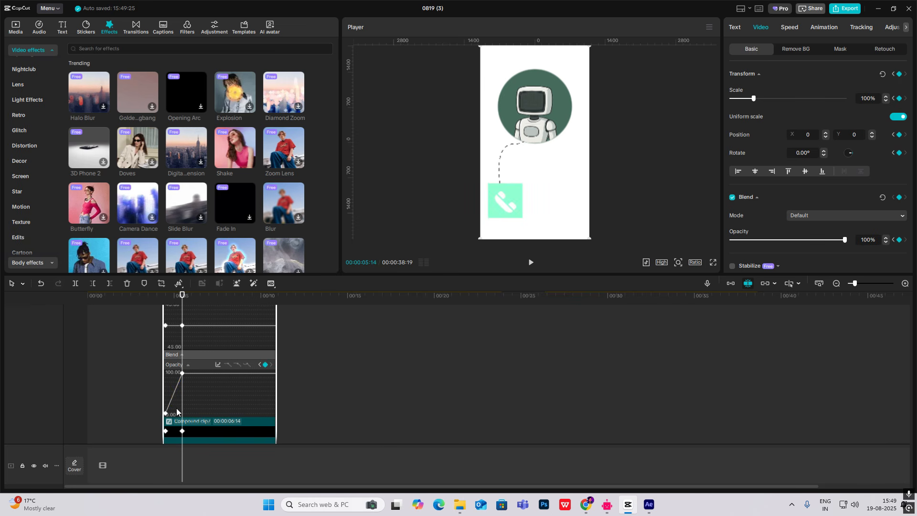
pyautogui.click(218, 365)
pyautogui.click(319, 414)
pyautogui.click(407, 339)
pyautogui.click(154, 319)
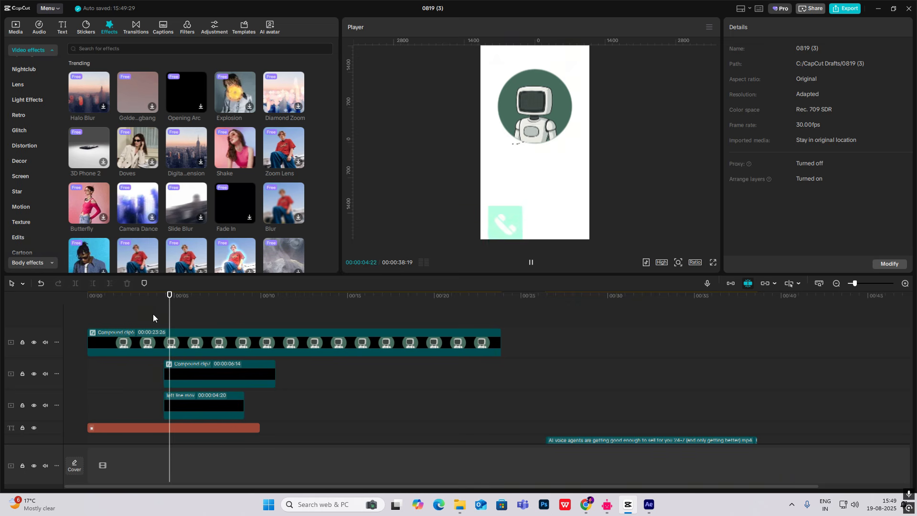
pyautogui.press('space')
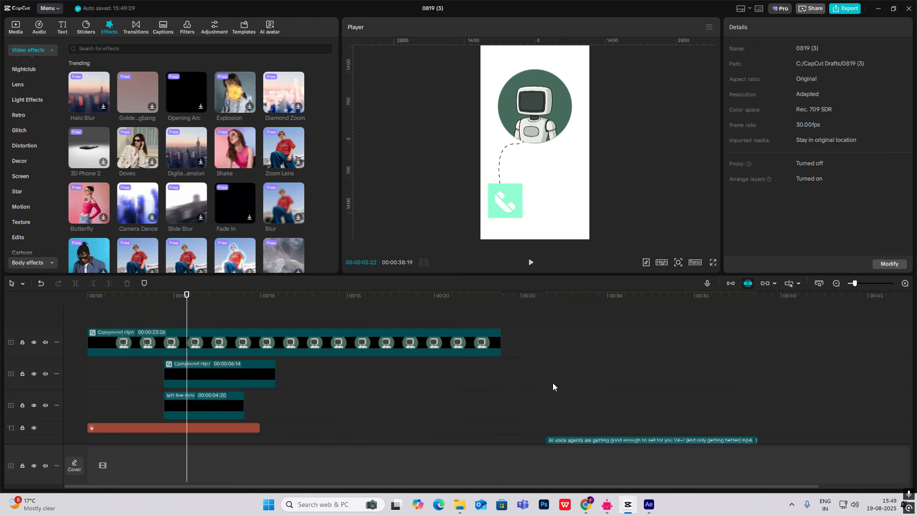
# Step: Open the phone-square compound clip and recolor the square text dark green
pyautogui.moveTo(552, 385); pyautogui.dragTo(187, 378)
pyautogui.doubleClick(203, 370)
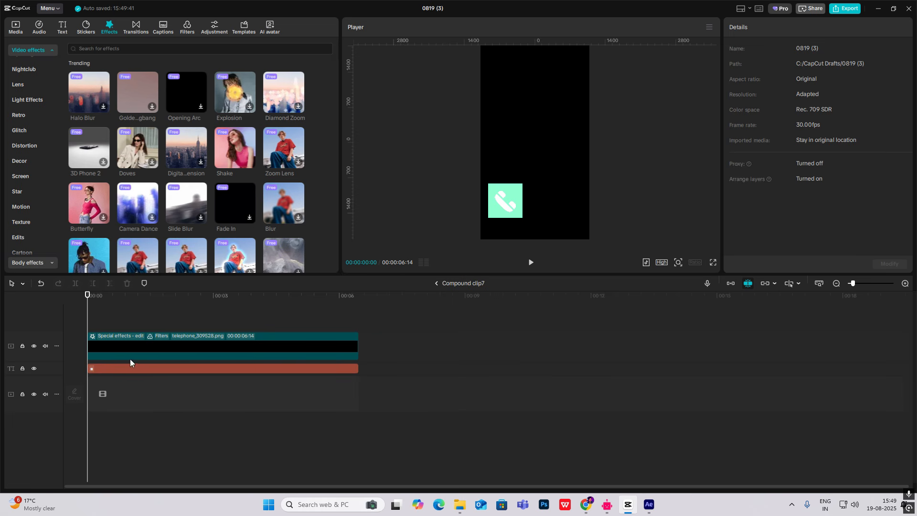
pyautogui.click(127, 369)
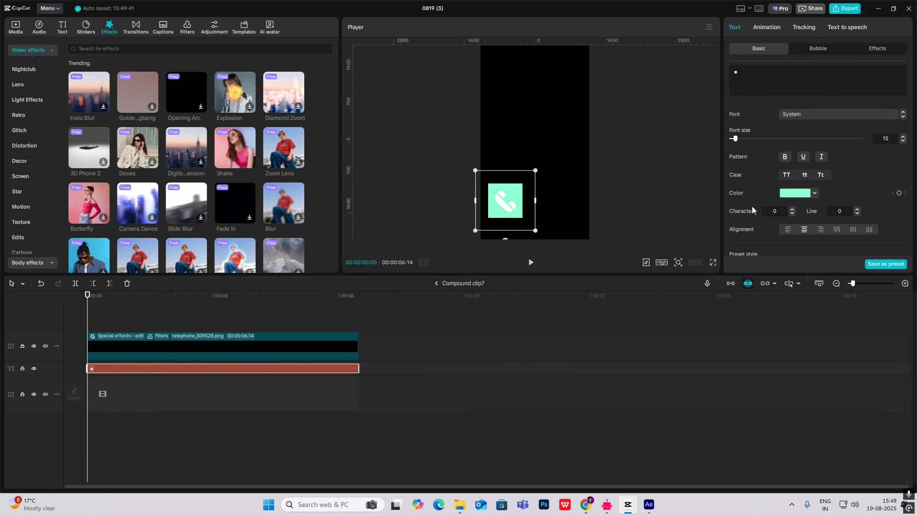
pyautogui.click(786, 193)
pyautogui.moveTo(813, 213)
pyautogui.mouseDown()
pyautogui.moveTo(826, 202)
pyautogui.moveTo(854, 238)
pyautogui.moveTo(853, 213)
pyautogui.moveTo(887, 239)
pyautogui.mouseUp()
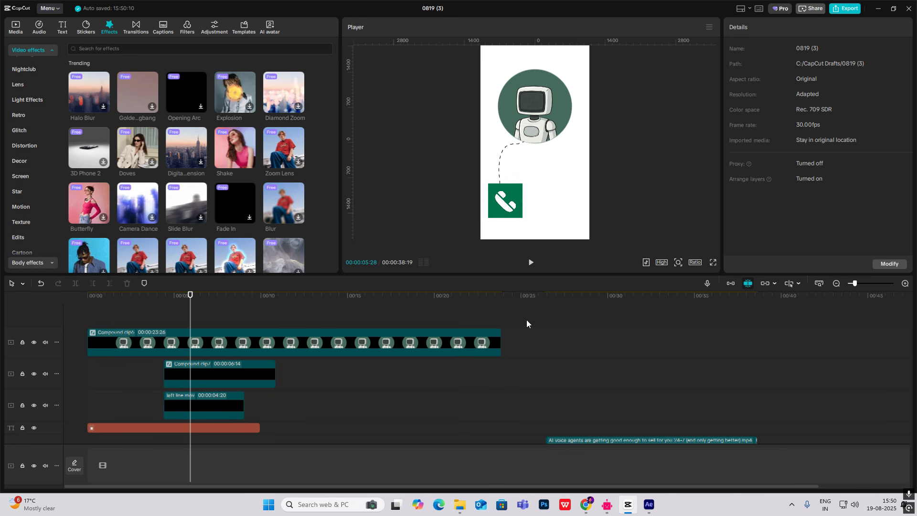
# Step: Review the reference's "think of it as an SDR" text scene and add a default text clip at about 00:00:15
pyautogui.click(16, 27)
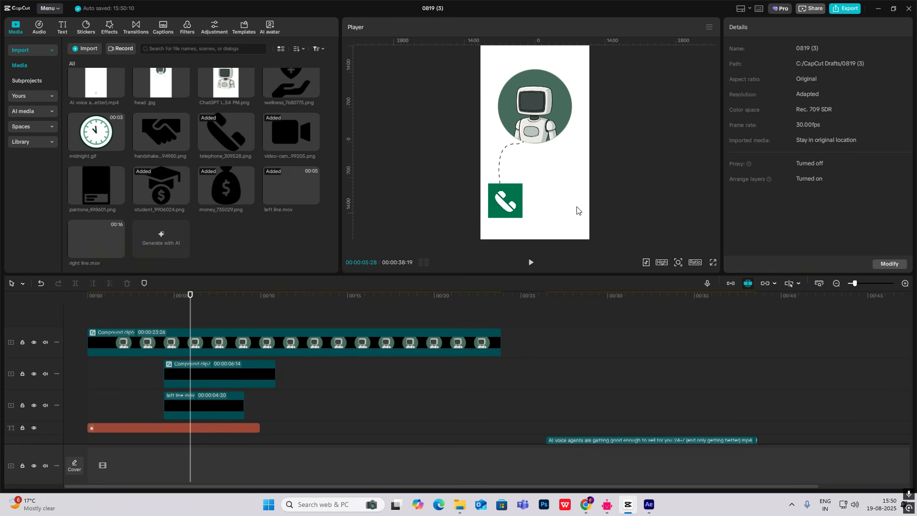
pyautogui.scroll(-2, 518, 372)
pyautogui.click(561, 380)
pyautogui.moveTo(562, 380); pyautogui.dragTo(706, 411)
pyautogui.moveTo(659, 348); pyautogui.dragTo(699, 353)
pyautogui.click(64, 30)
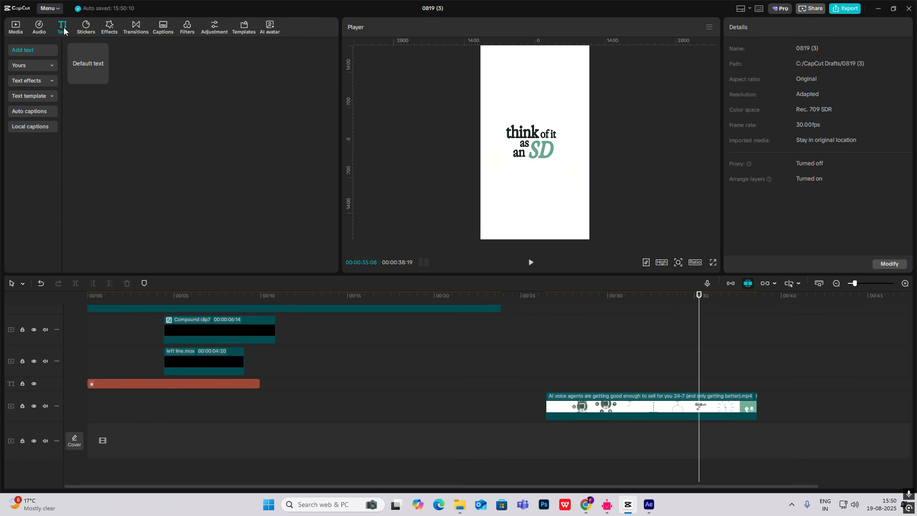
pyautogui.moveTo(93, 69); pyautogui.dragTo(366, 351)
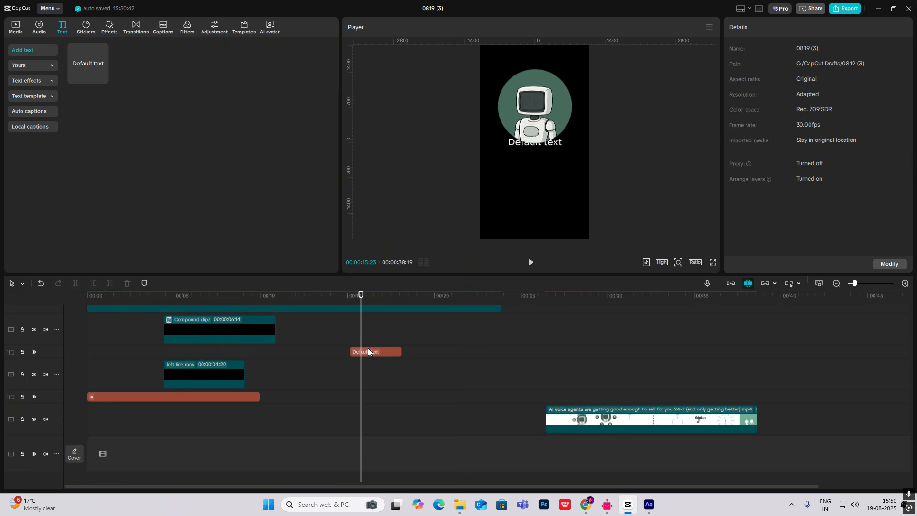
# Step: Browse the entrance animations available for the default text clip, widening the properties area to see more of them
pyautogui.click(766, 28)
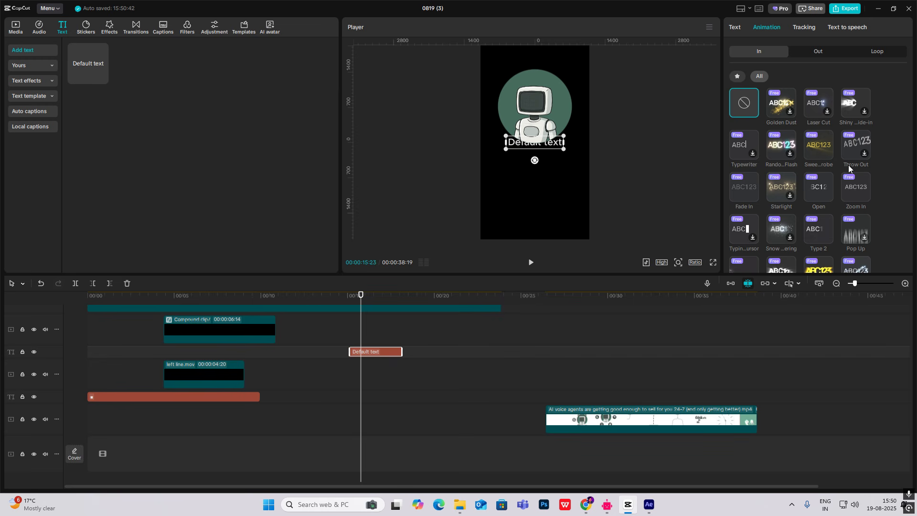
pyautogui.scroll(-3, 825, 177)
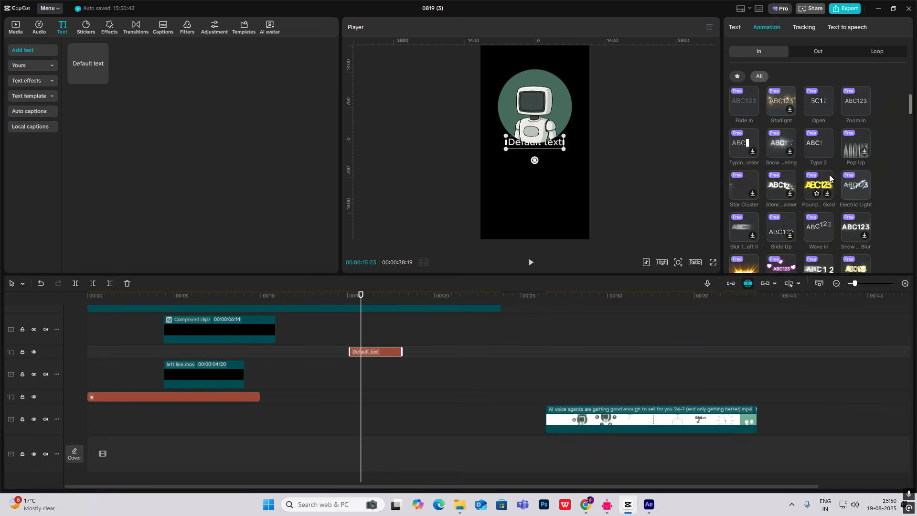
pyautogui.moveTo(721, 121); pyautogui.dragTo(646, 126)
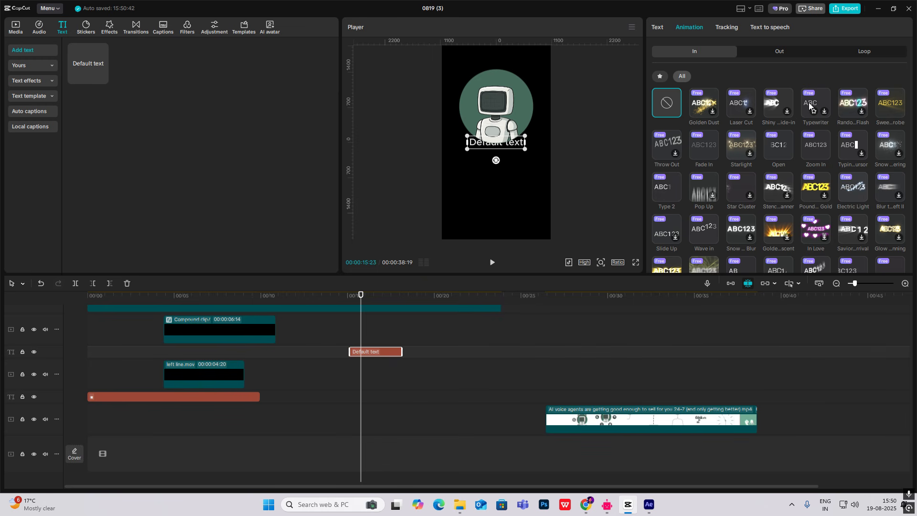
# Step: Examine the reference's clock scene at 00:00:37:01 and look through the imported media for matching assets
pyautogui.click(284, 374)
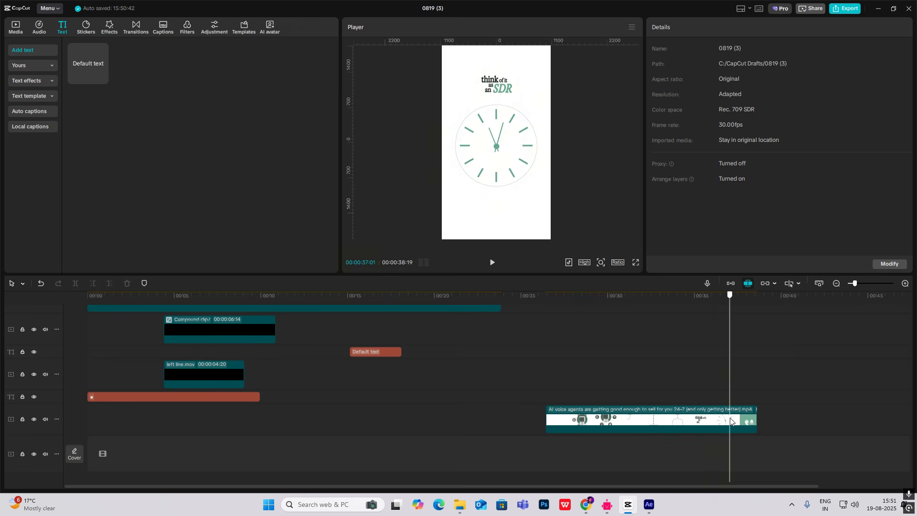
pyautogui.click(16, 27)
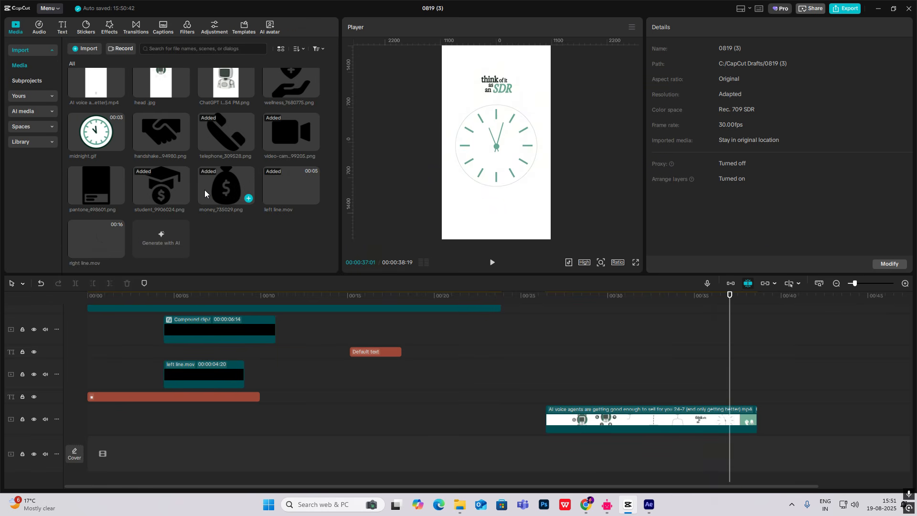
pyautogui.scroll(1, 204, 190)
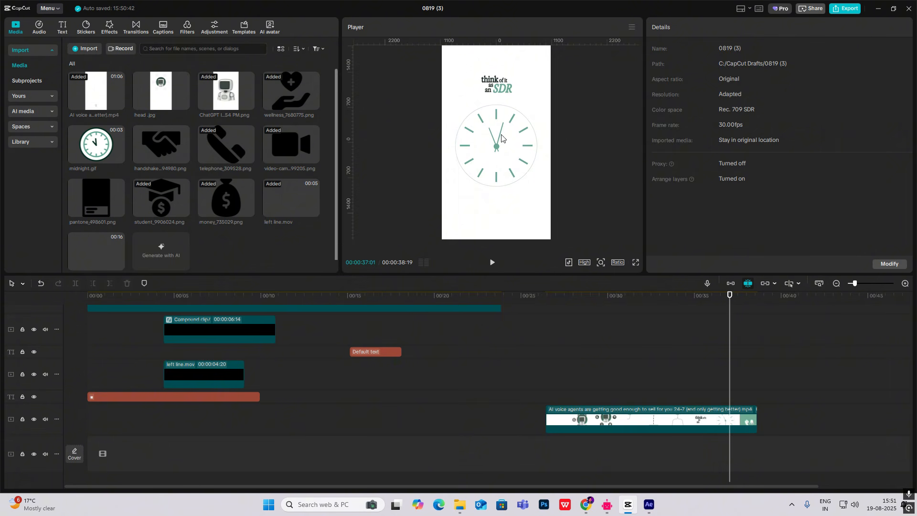
# Step: Switch to Freepik in Chrome, search the Basic Rounded Filled icon family for CLOCK, and look through the clock icons
pyautogui.click(584, 504)
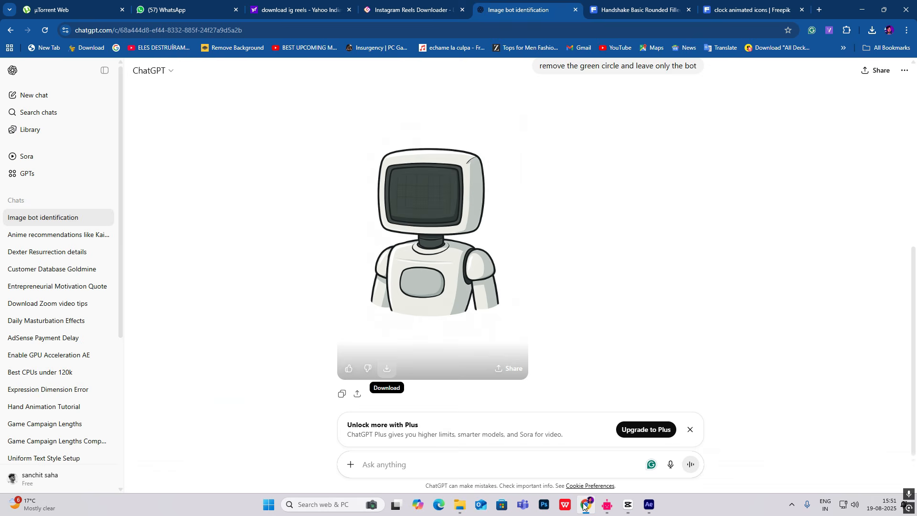
pyautogui.click(624, 2)
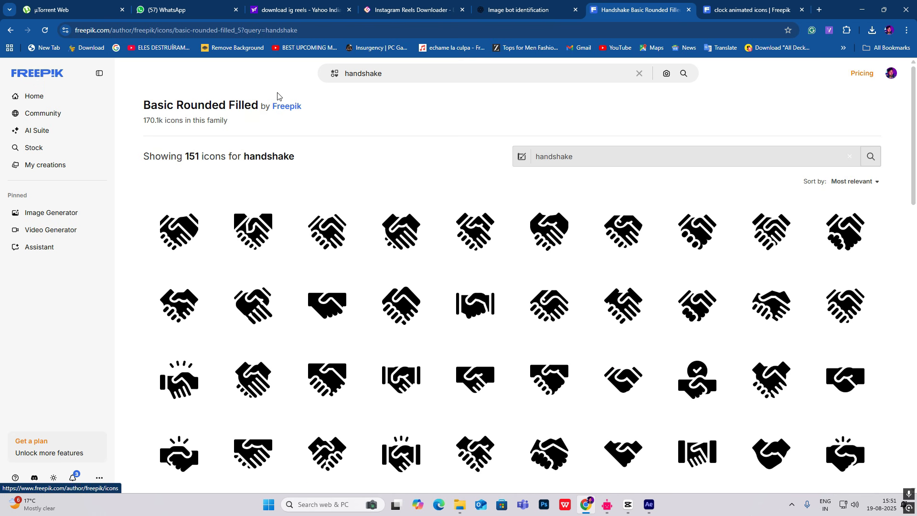
pyautogui.scroll(-2, 410, 306)
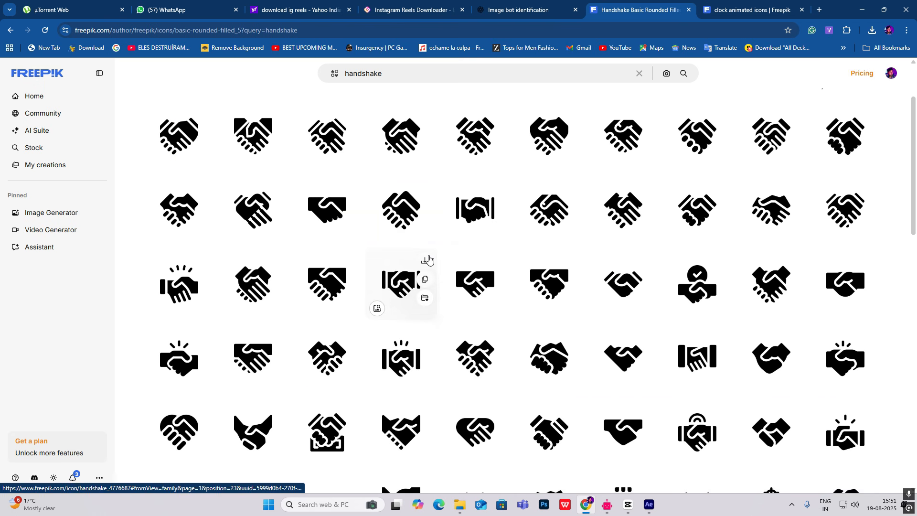
pyautogui.scroll(2, 428, 259)
pyautogui.moveTo(613, 158); pyautogui.dragTo(541, 151)
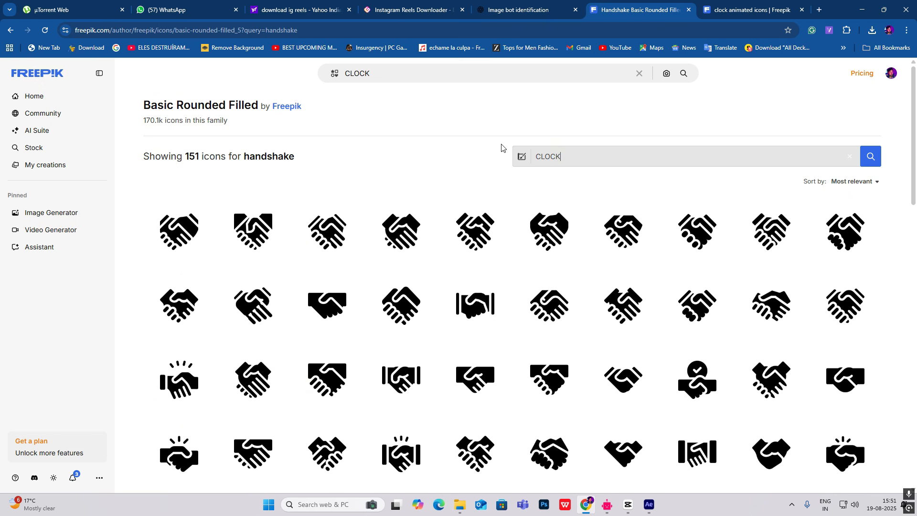
pyautogui.press('Return')
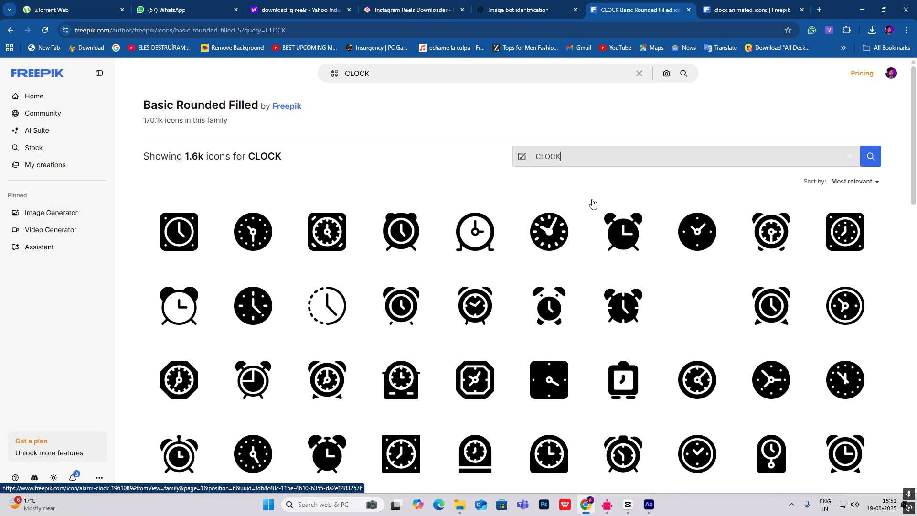
pyautogui.scroll(-1, 478, 363)
pyautogui.scroll(1, 478, 416)
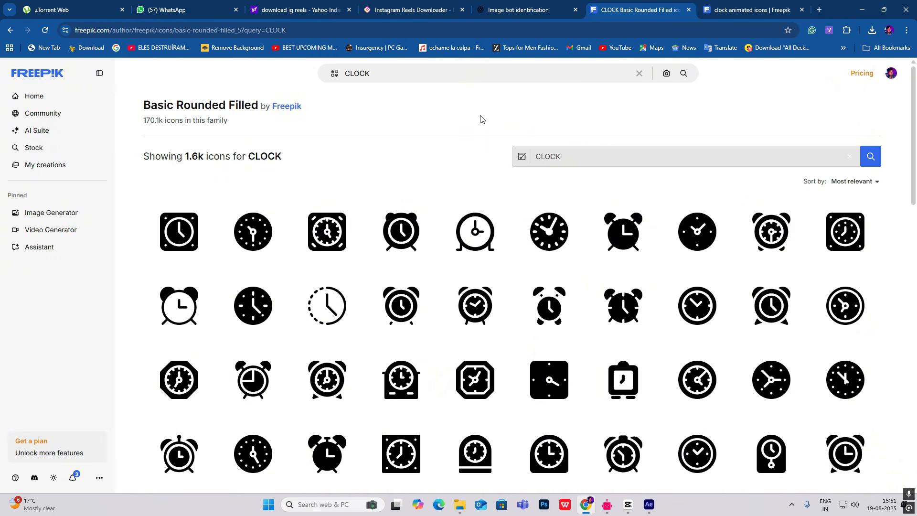
pyautogui.scroll(-1, 334, 306)
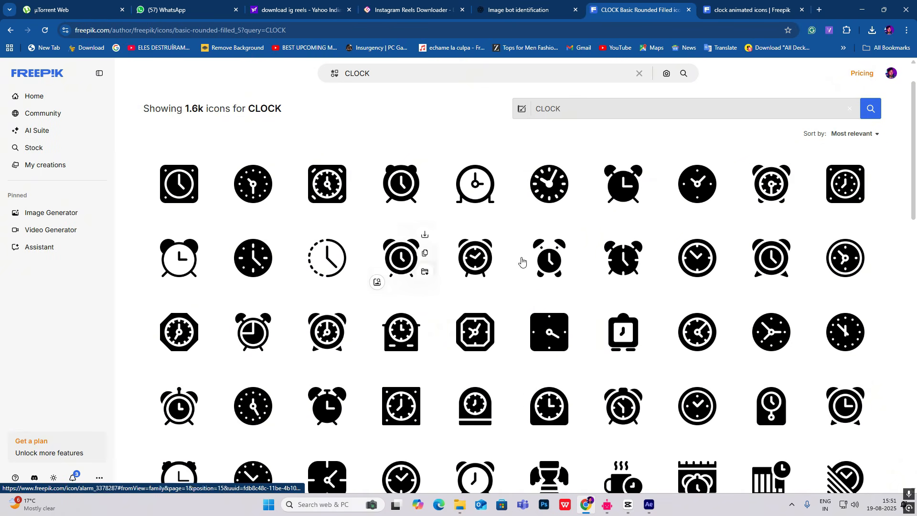
pyautogui.scroll(-3, 410, 248)
pyautogui.scroll(4, 411, 230)
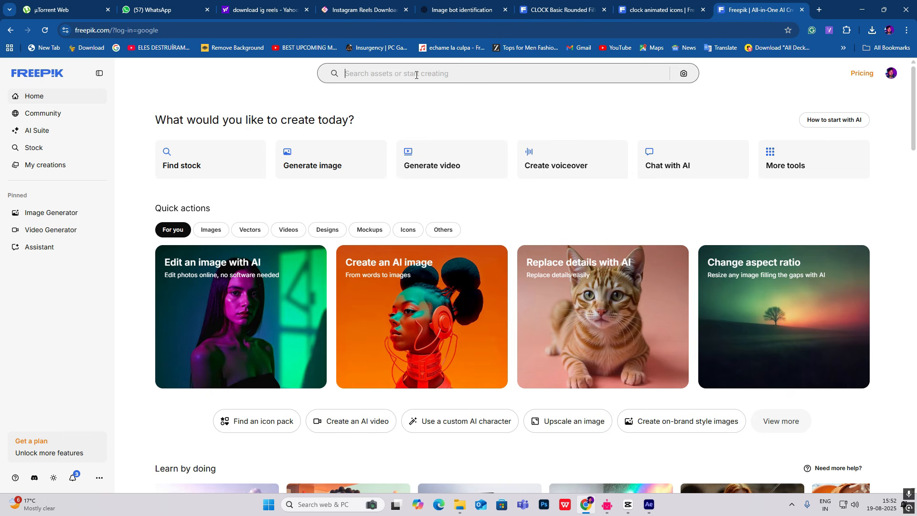
# Step: Search all of Freepik for CLOCK and limit the results to animated icons
pyautogui.click(416, 73)
pyautogui.write('CLOCK')
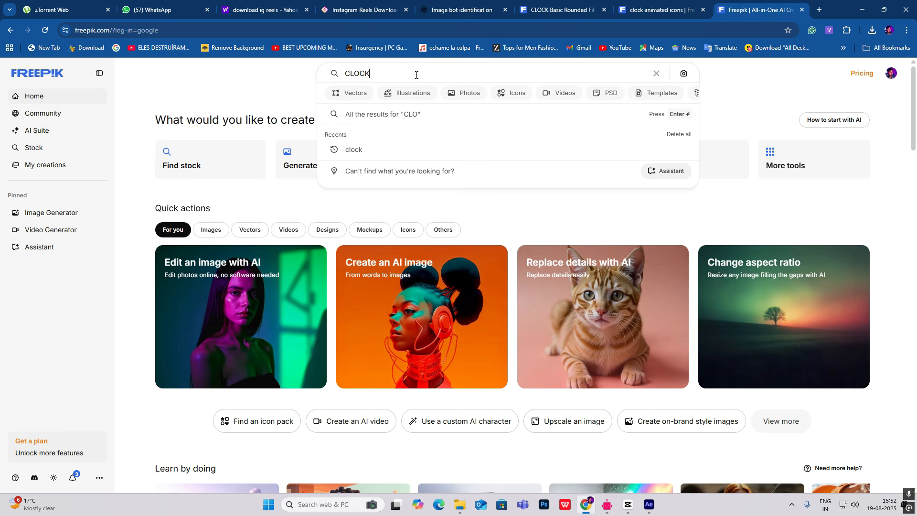
pyautogui.press('Return')
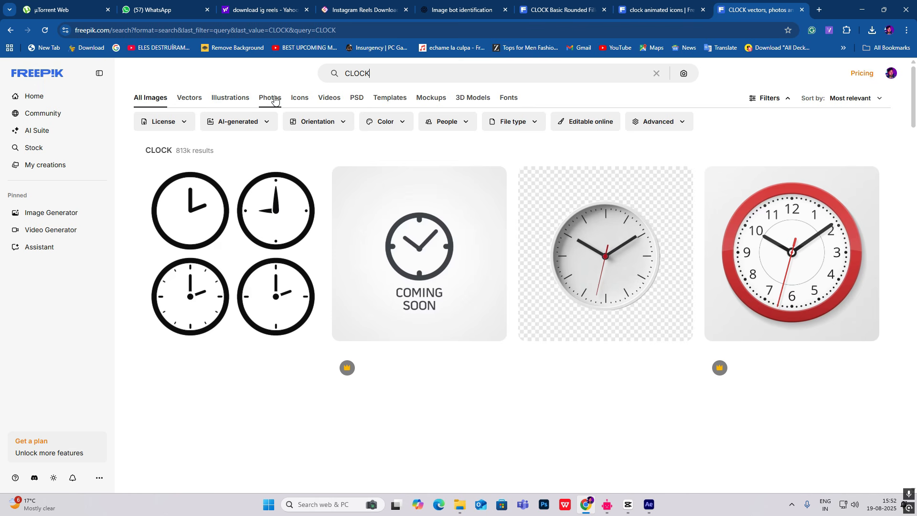
pyautogui.click(298, 98)
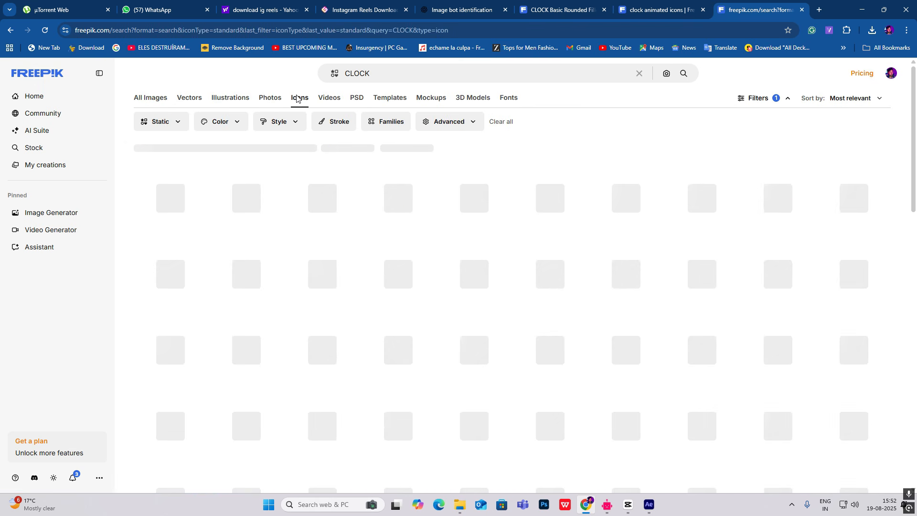
pyautogui.click(164, 125)
pyautogui.click(164, 125)
pyautogui.click(175, 124)
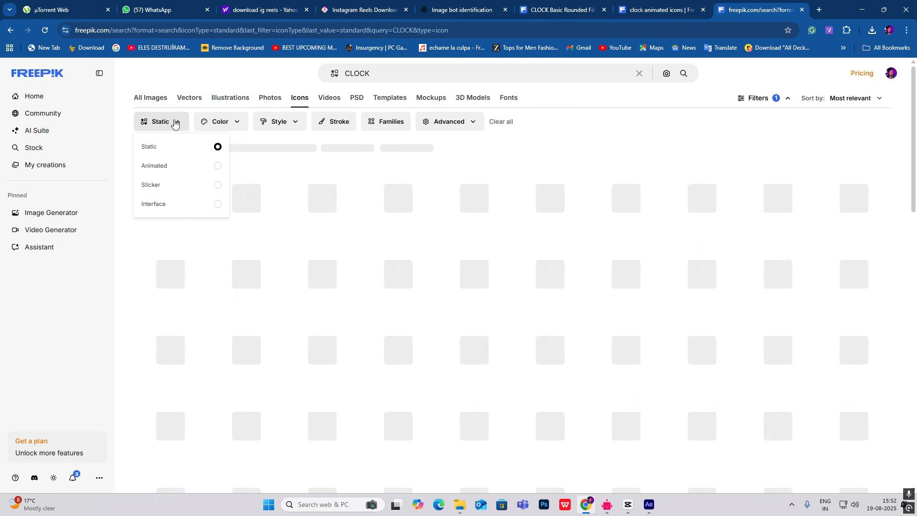
pyautogui.click(180, 124)
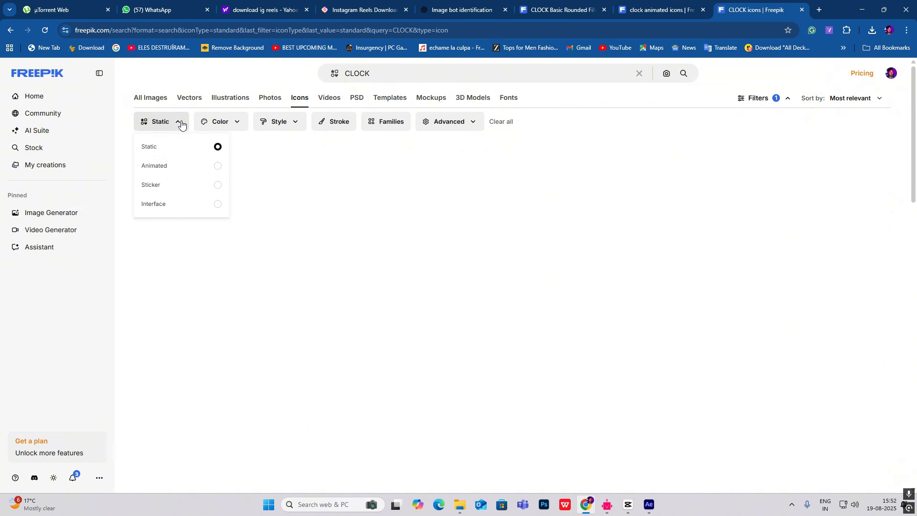
pyautogui.click(196, 168)
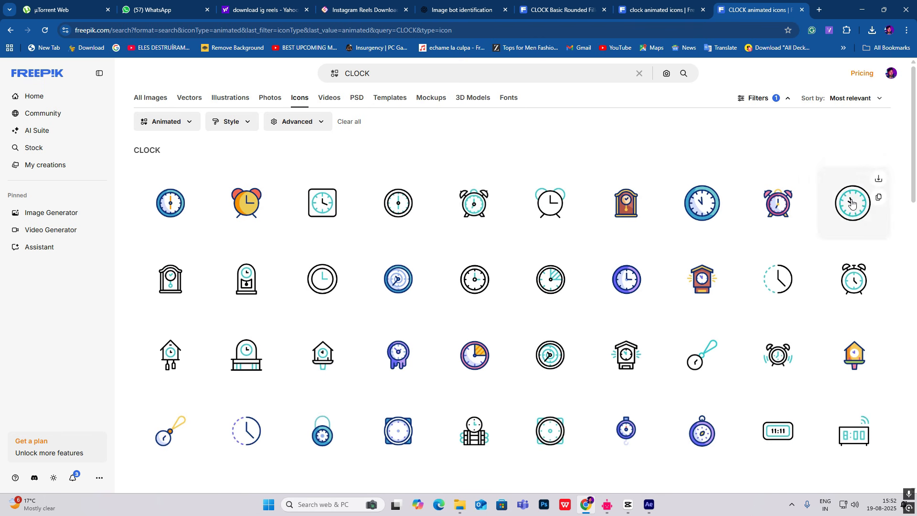
# Step: Open the Midnight animated icon's color editor and recolor its black parts #FF0000 and its teal dial #CC00BE
pyautogui.click(849, 203)
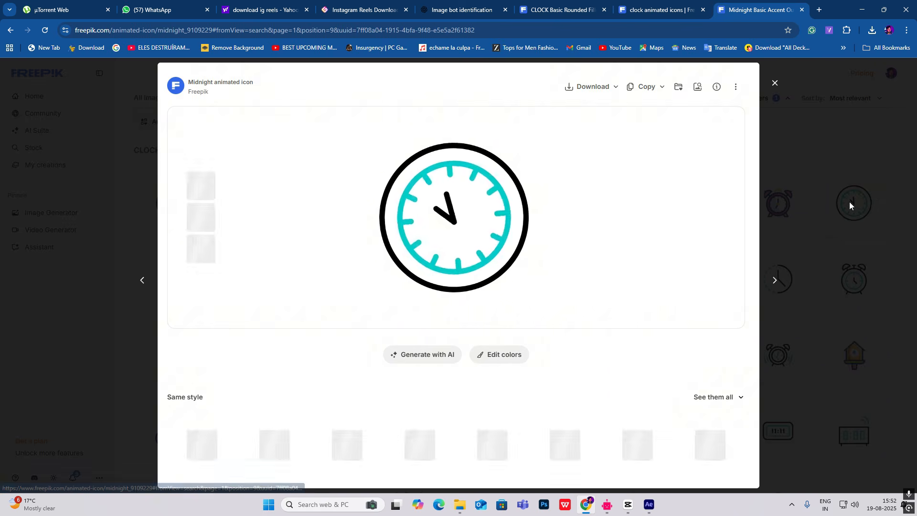
pyautogui.click(511, 354)
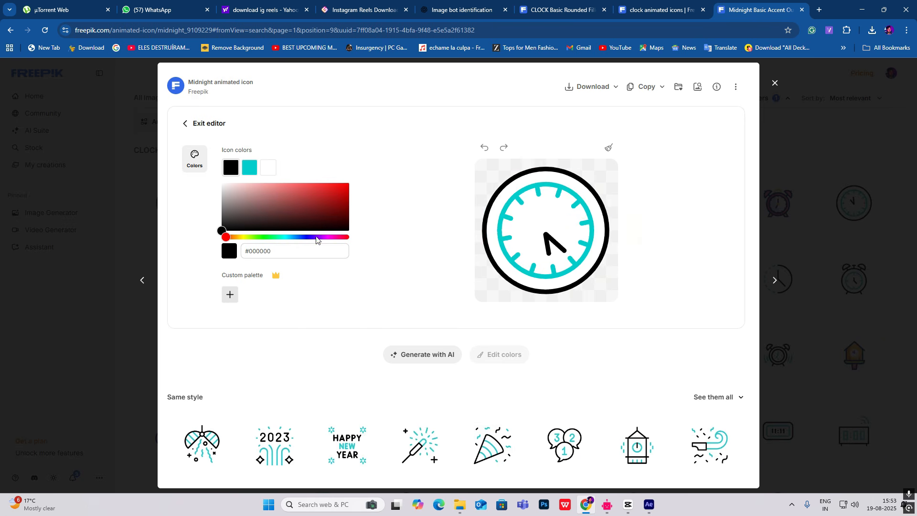
pyautogui.moveTo(262, 189); pyautogui.dragTo(363, 195)
pyautogui.click(249, 167)
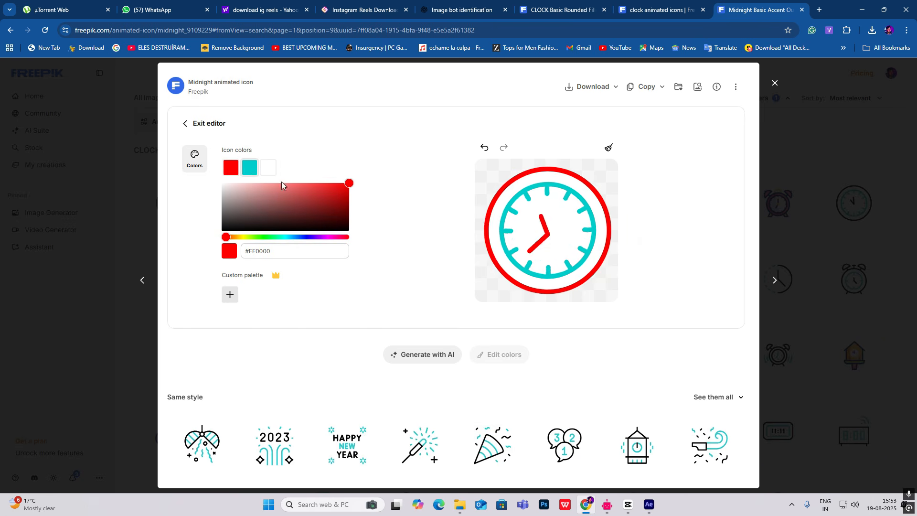
pyautogui.moveTo(286, 243); pyautogui.dragTo(329, 245)
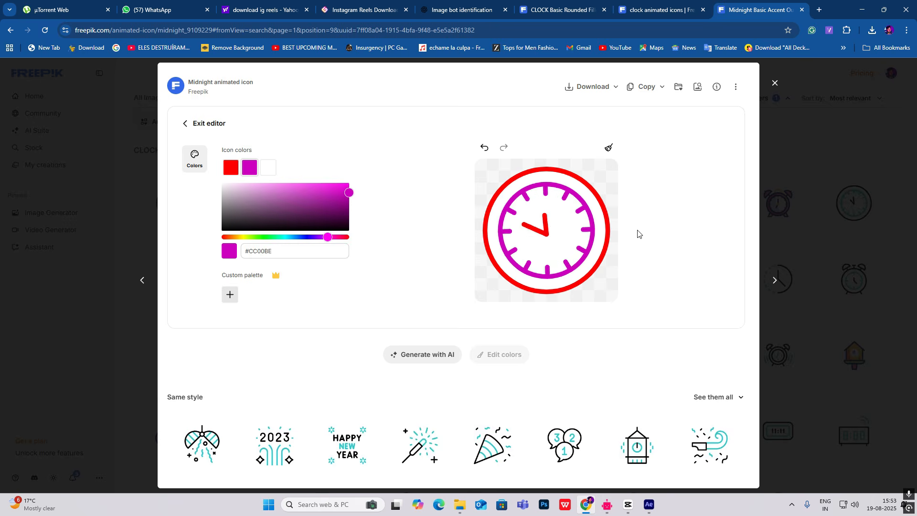
# Step: Switch to CapCut, add midnight.gif to the timeline, and place it beside the phone square at 48% scale, X 450, Y -1055
pyautogui.click(628, 505)
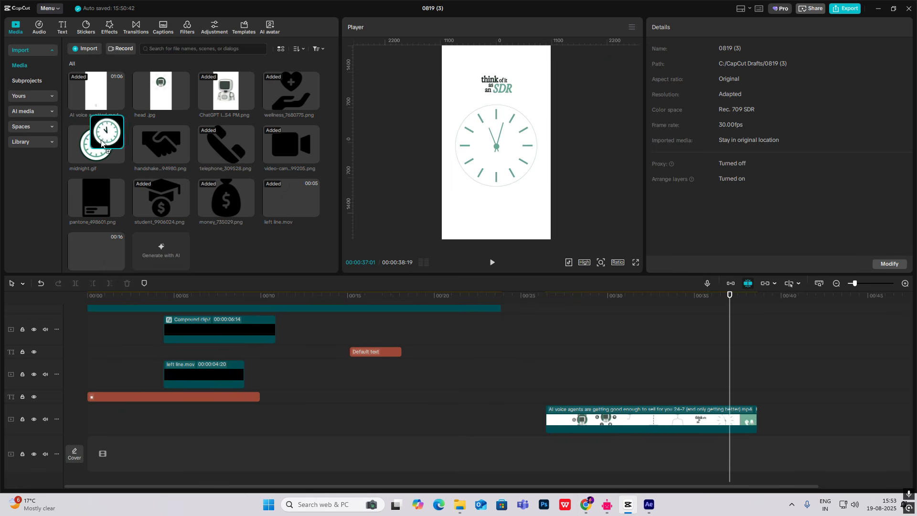
pyautogui.moveTo(95, 143); pyautogui.dragTo(457, 323)
pyautogui.click(473, 322)
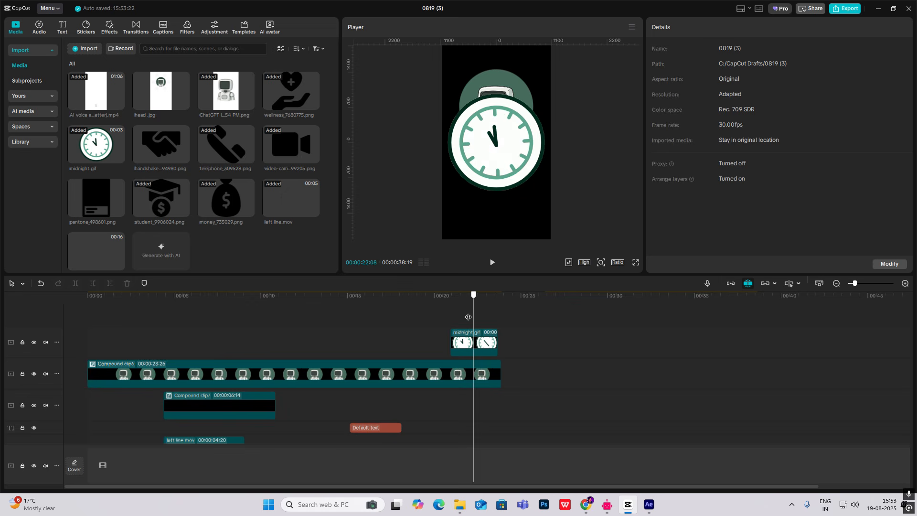
pyautogui.click(473, 344)
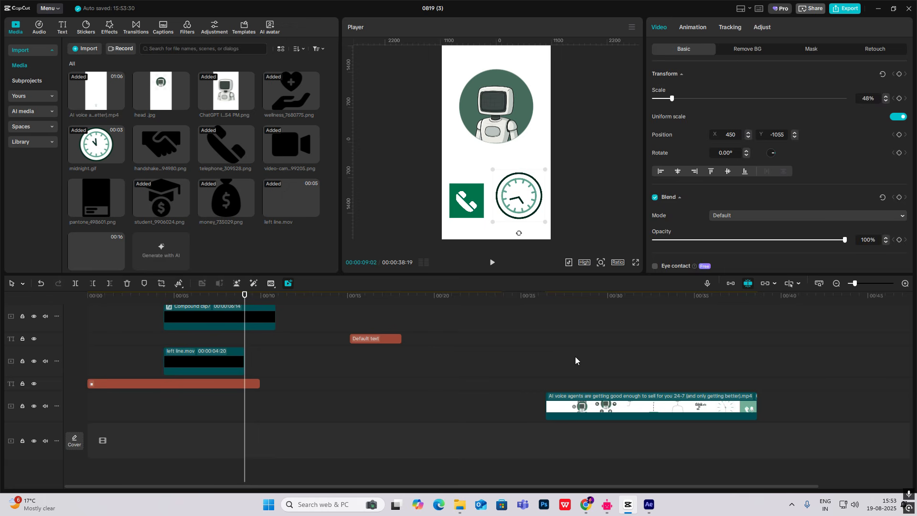
pyautogui.click(574, 356)
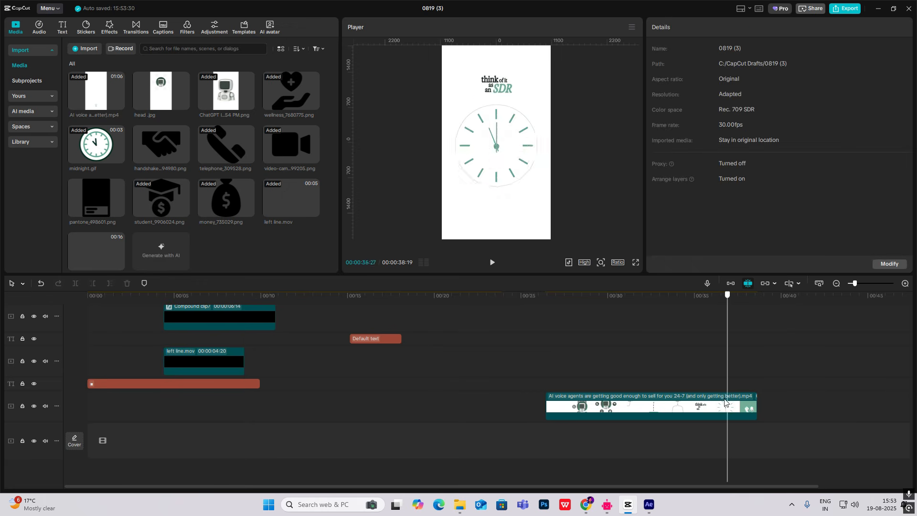